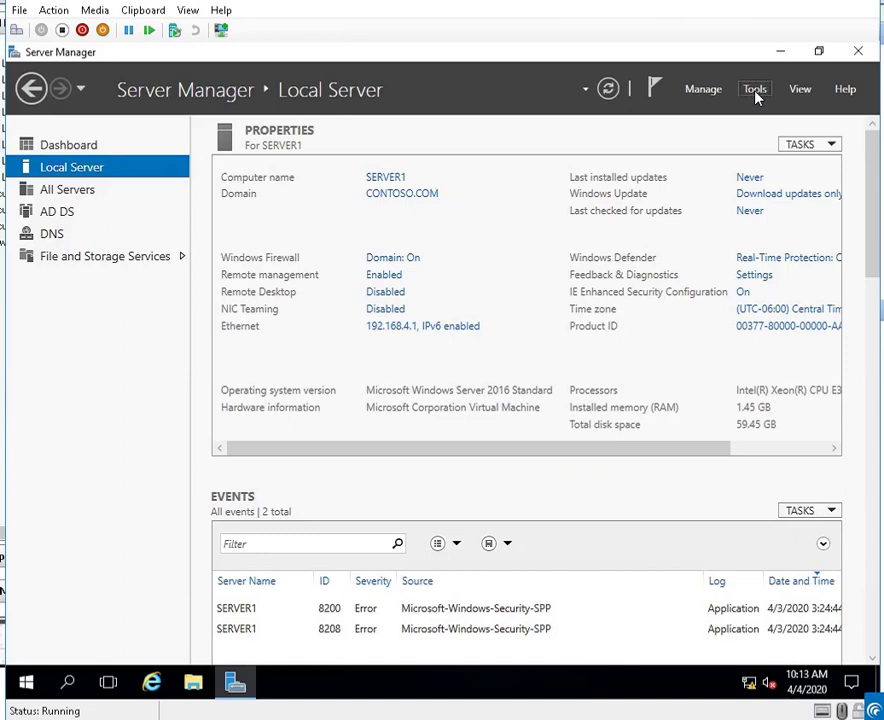
Step: Launch Active Directory Users and Computers from Server Manager's Tools menu
click(755, 91)
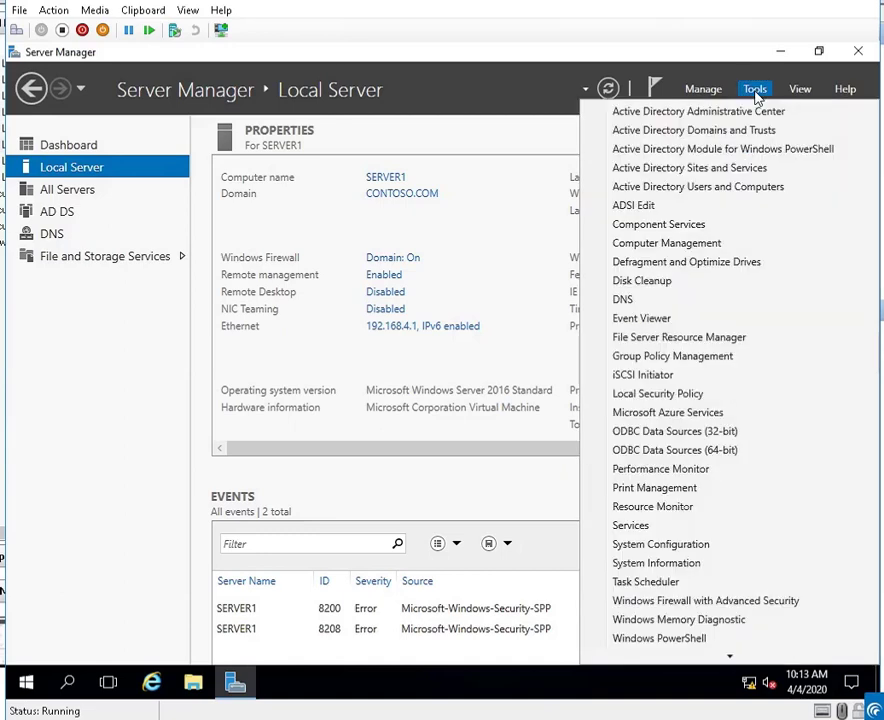
click(726, 187)
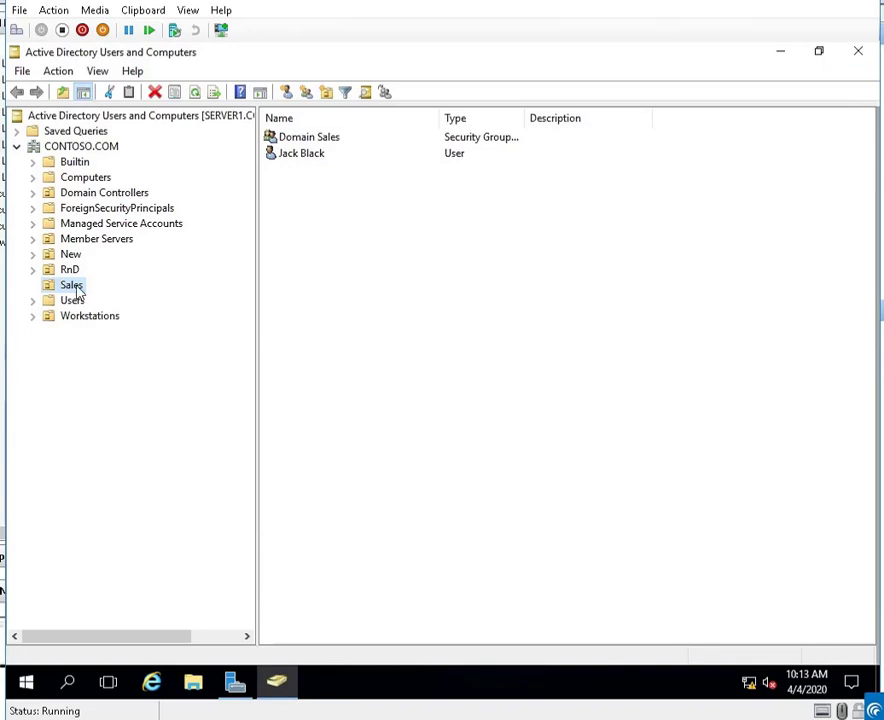
Step: Create an organizational unit named Sales_Department directly under CONTOSO.COM
click(108, 153)
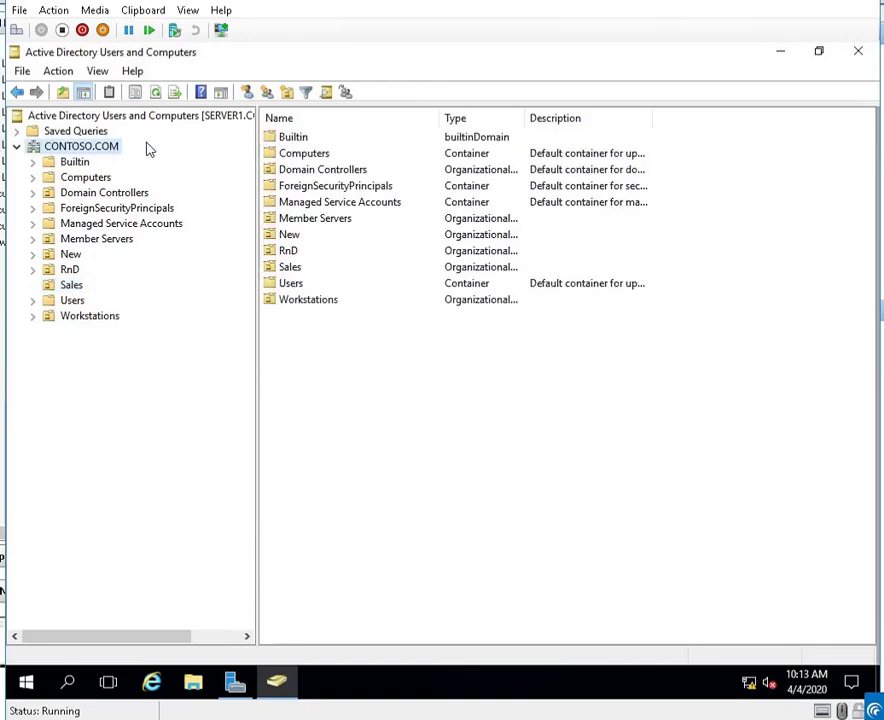
click(288, 95)
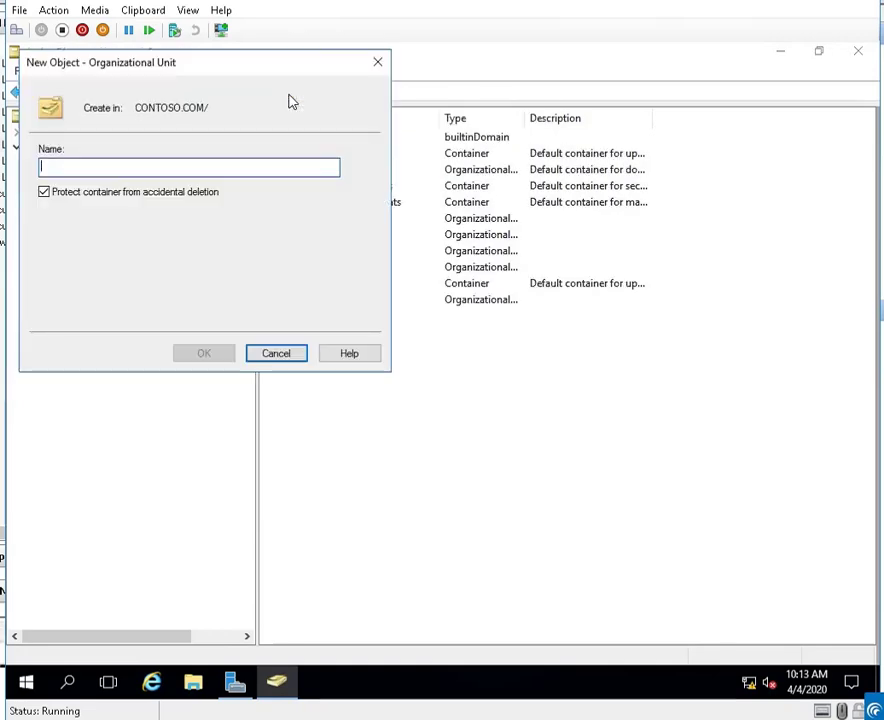
text(Sales_Department)
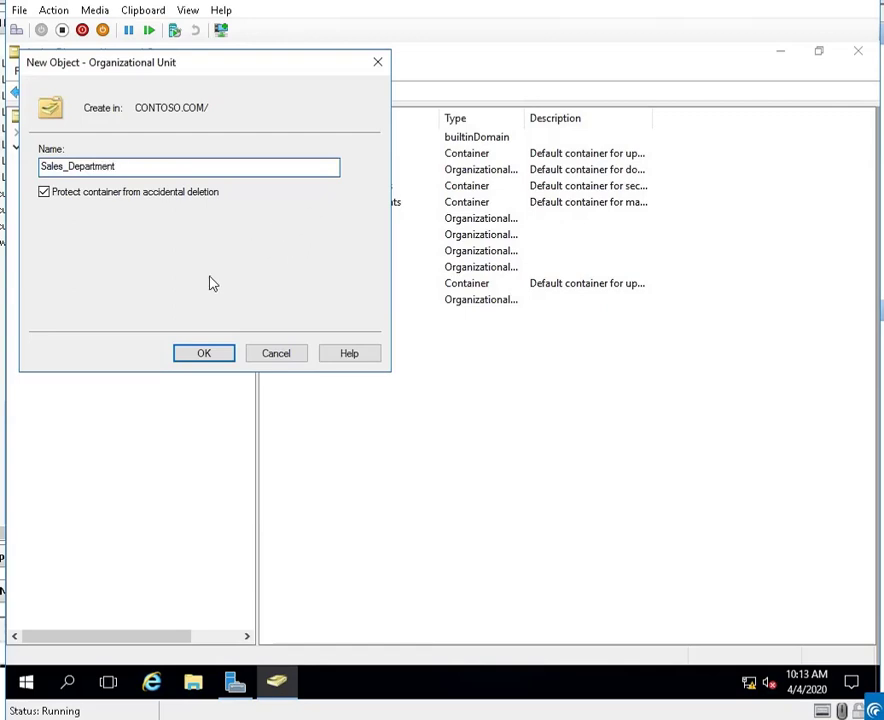
click(203, 355)
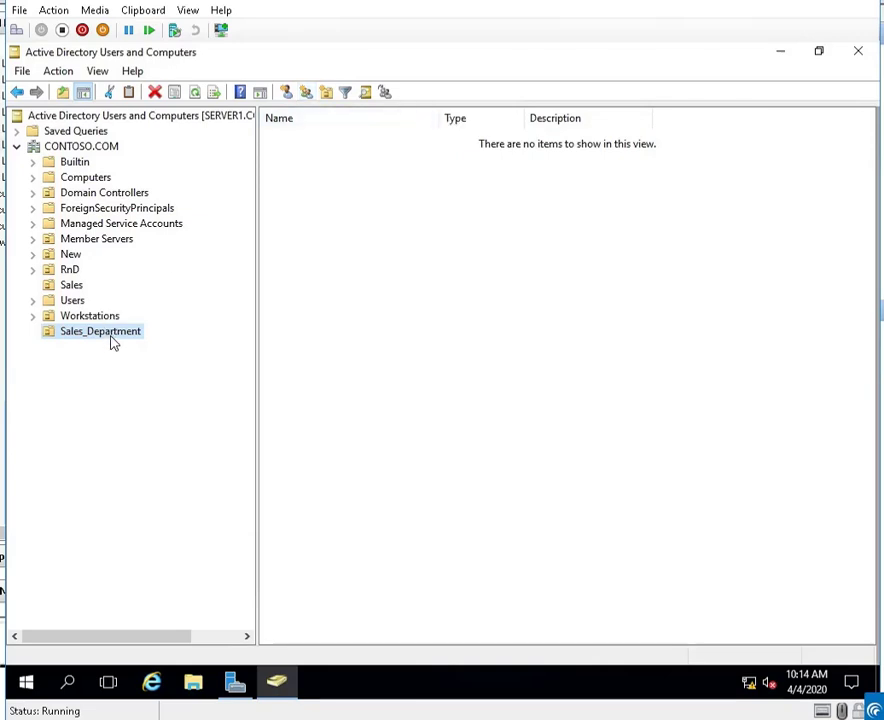
click(307, 94)
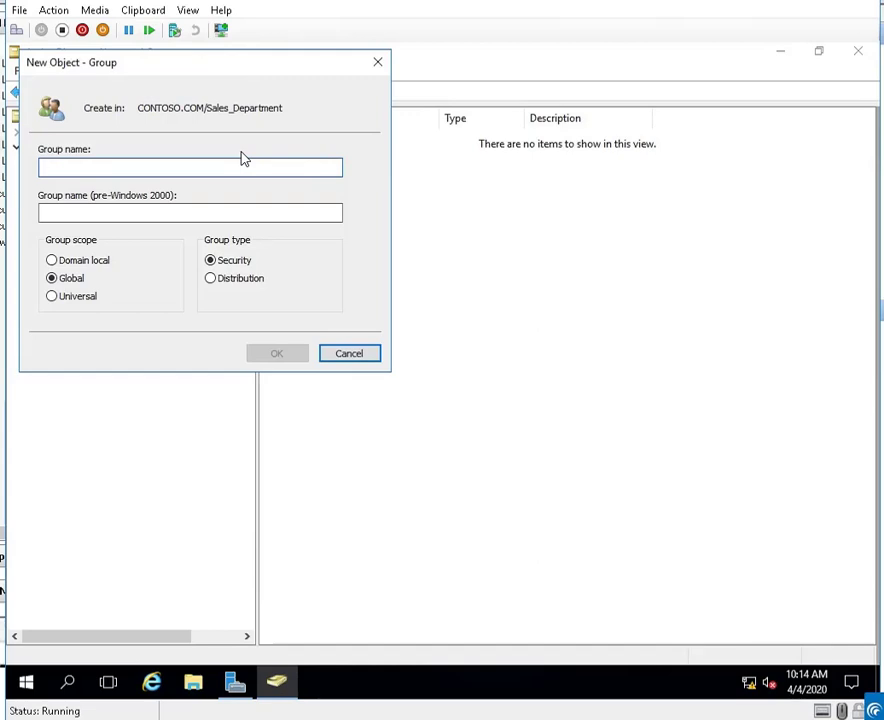
Step: Name the new group Domain Sales Managers, keeping Global scope and Security type
text(Domain )
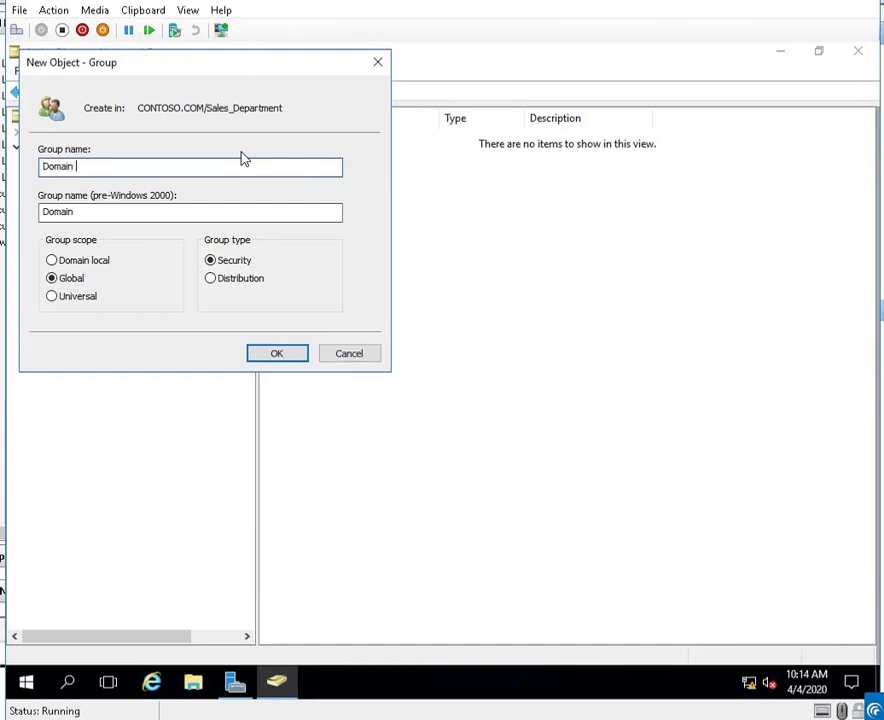
text(Sales Managers)
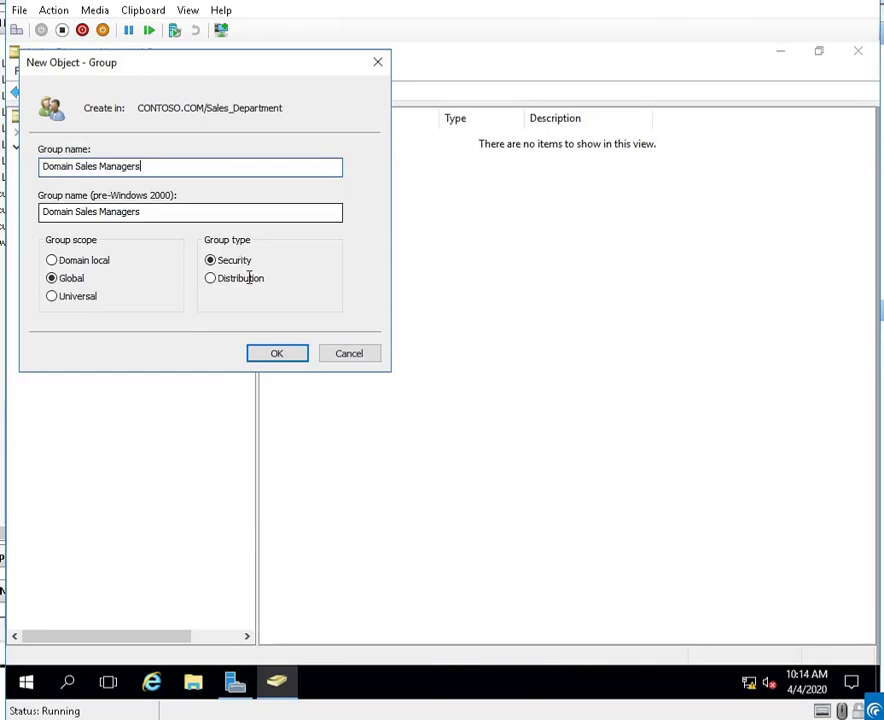
click(268, 356)
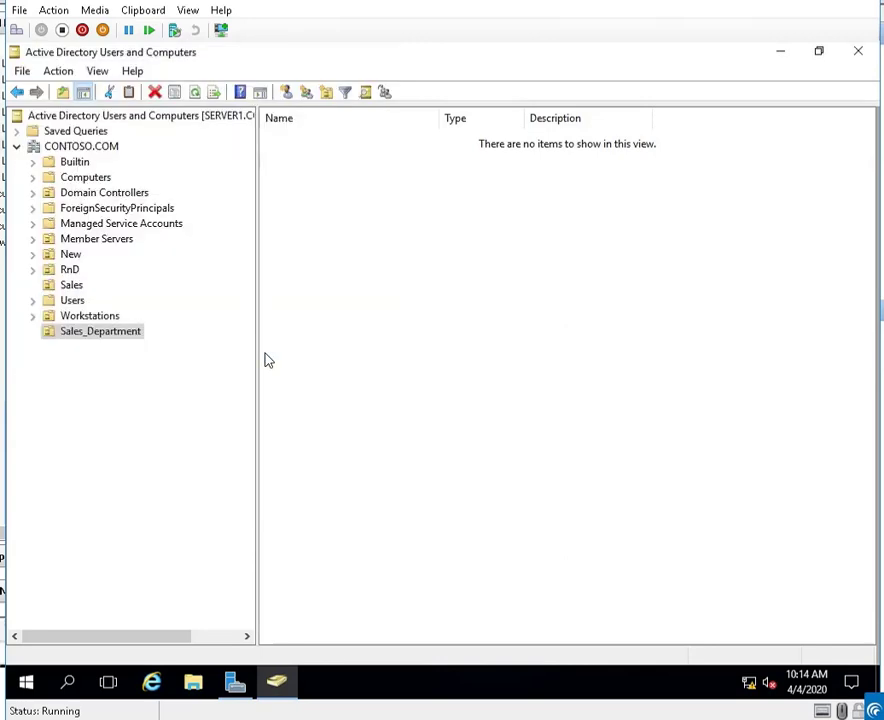
Step: Create a Global Security group named Domain Sales Members in Sales_Department
click(307, 94)
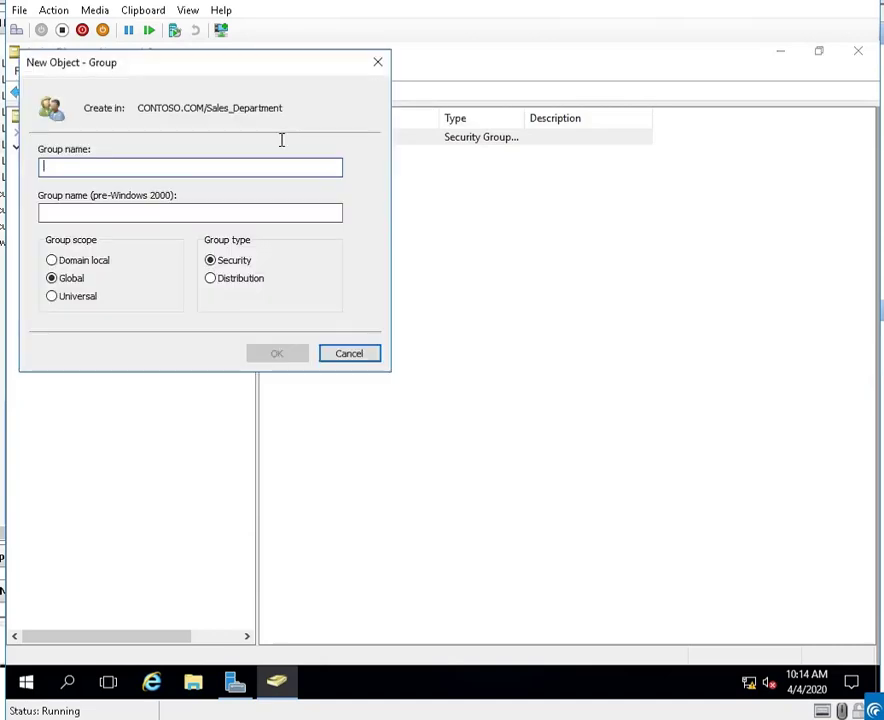
text(D)
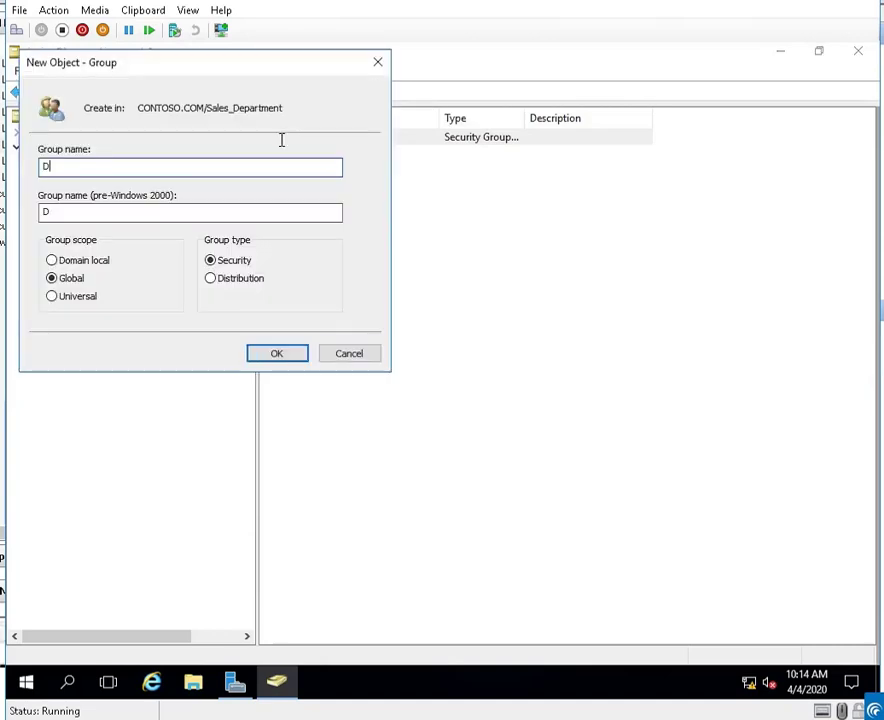
text(omain Sales Members)
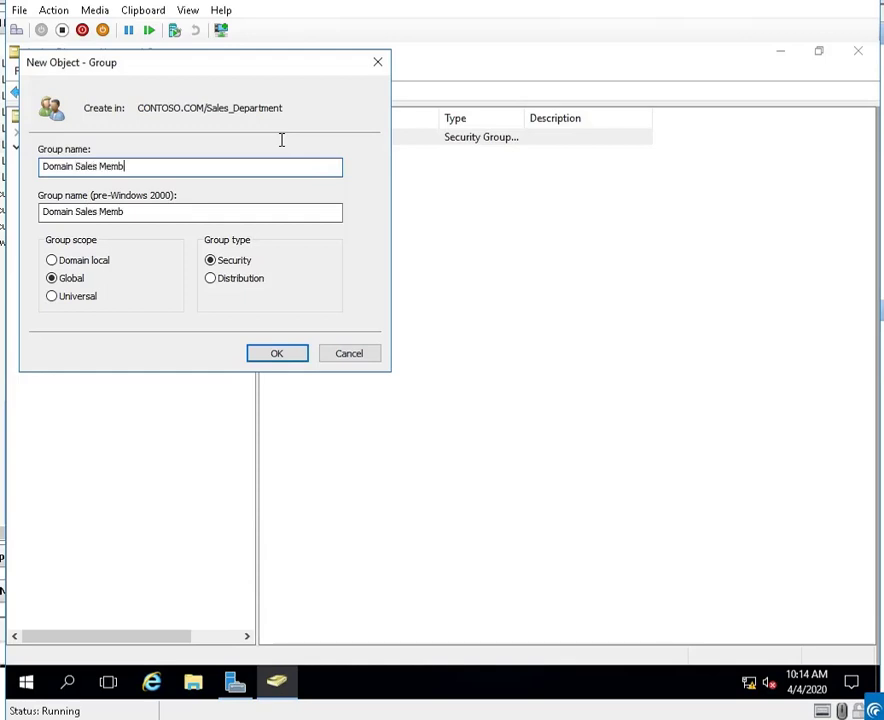
key(Return)
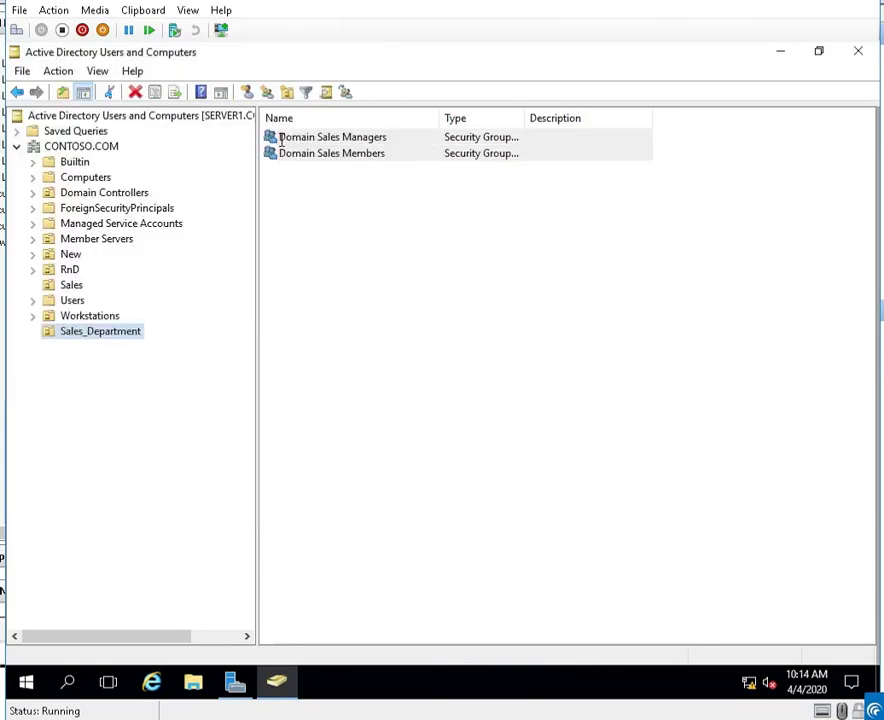
click(390, 210)
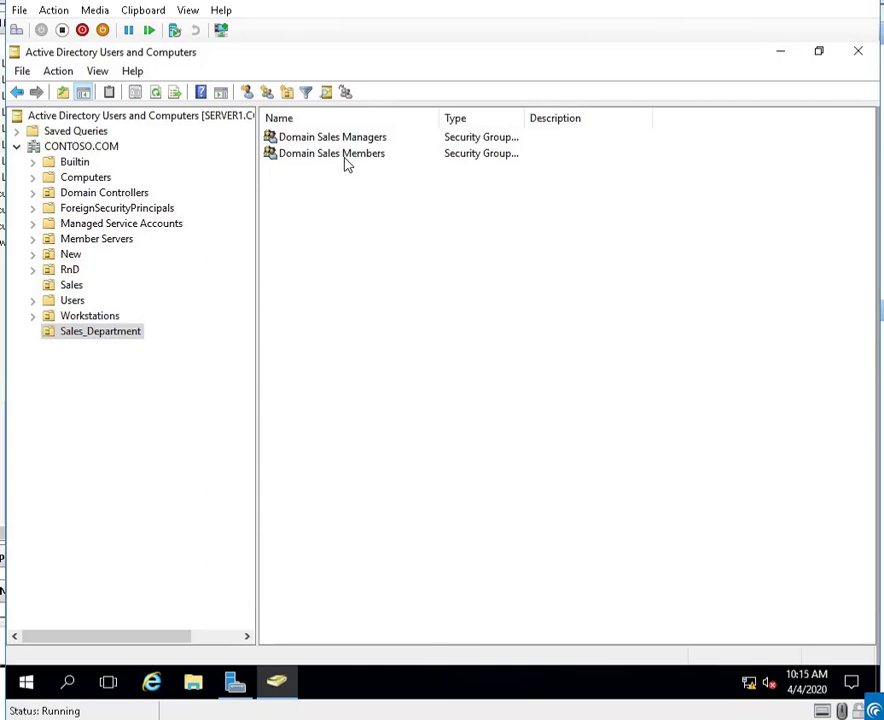
Step: Add the Domain Sales Managers group to the Domain Sales Members group
click(345, 160)
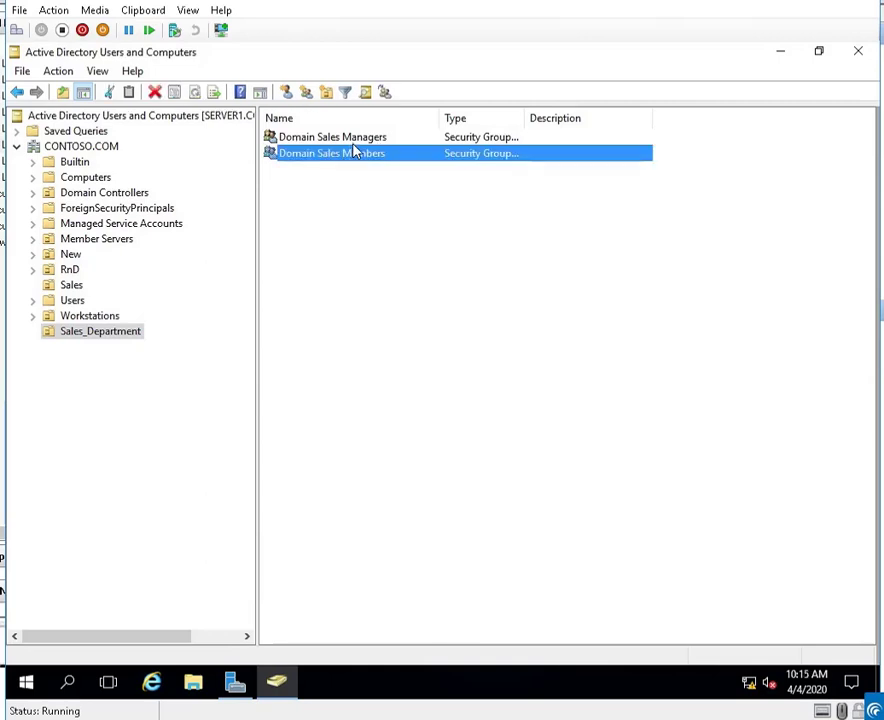
click(356, 140)
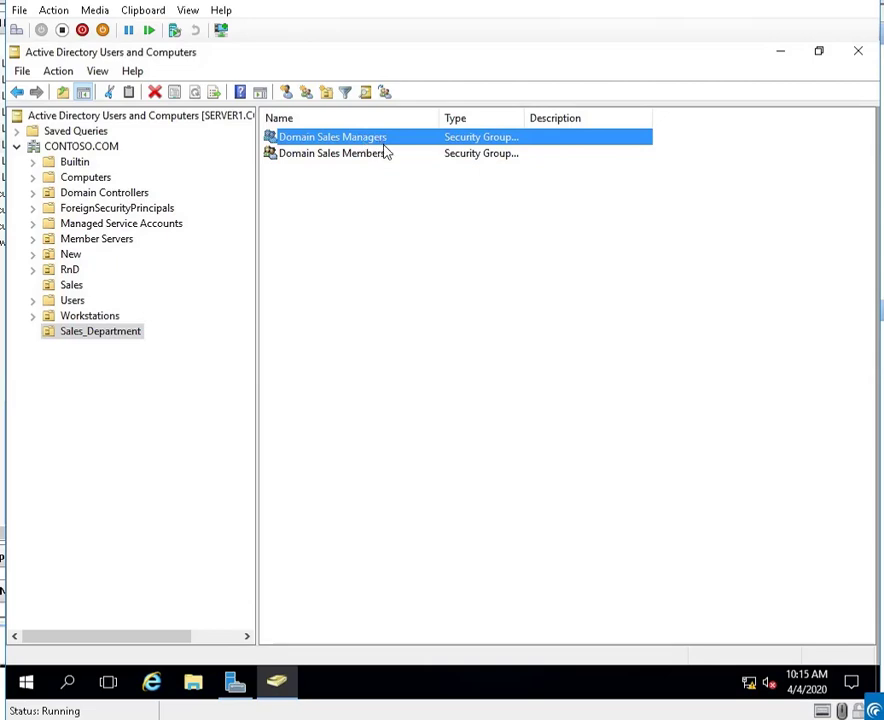
right_click(387, 145)
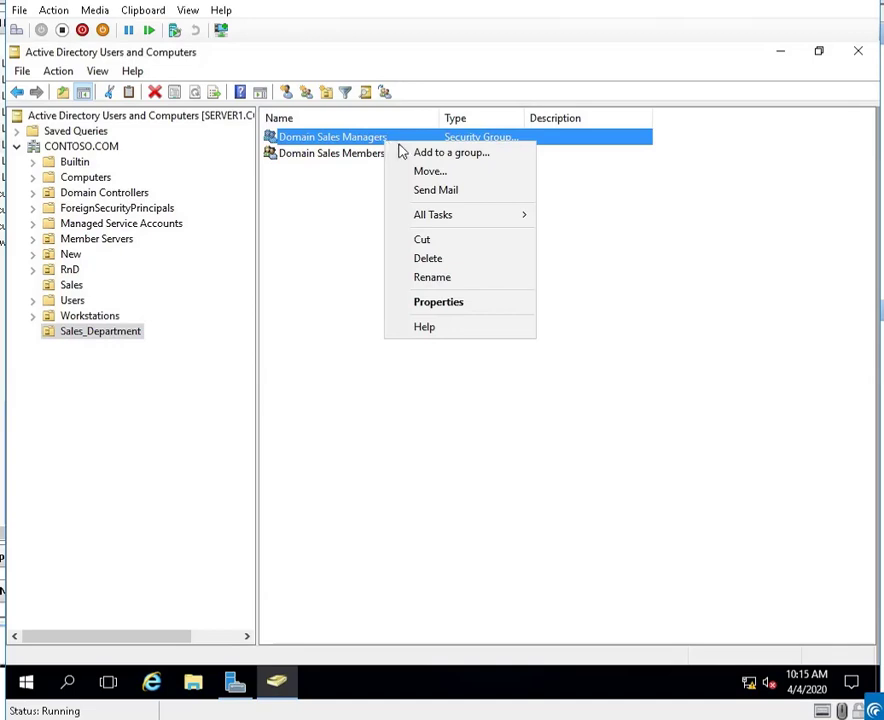
click(413, 156)
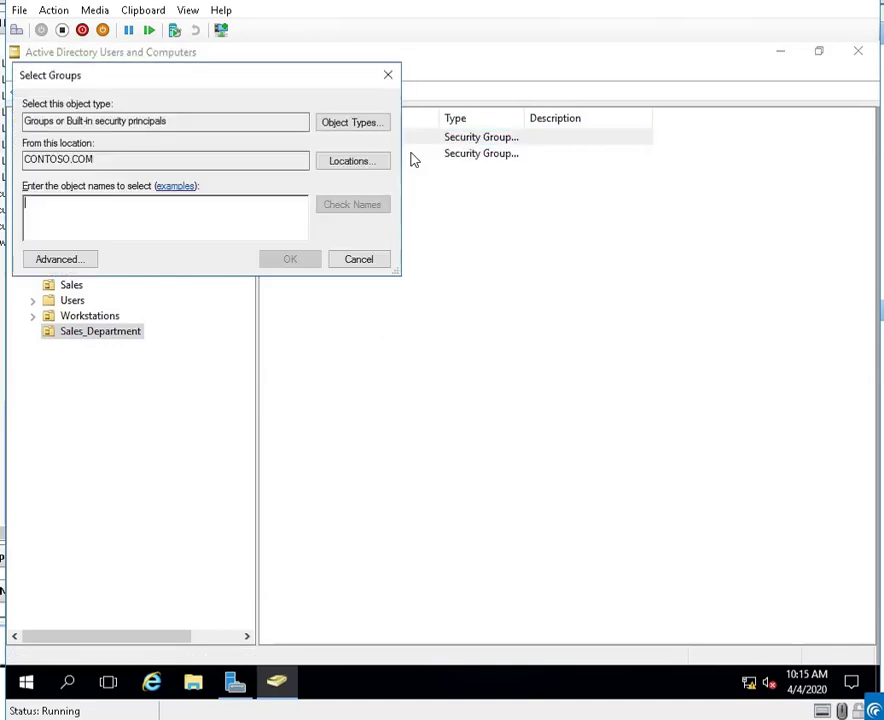
text(domain sa)
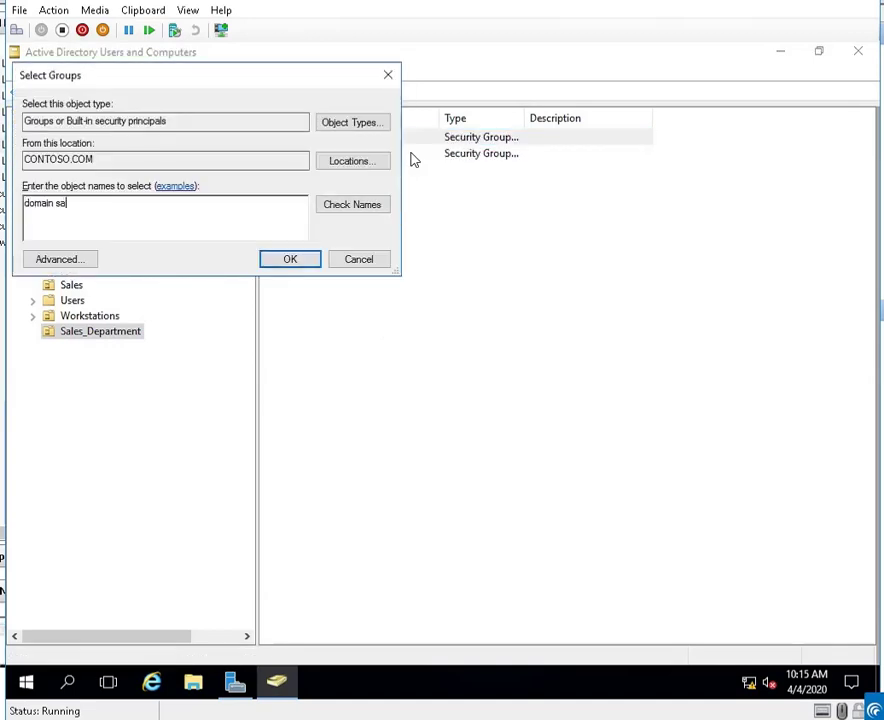
key(BackSpace)
text(ales mem)
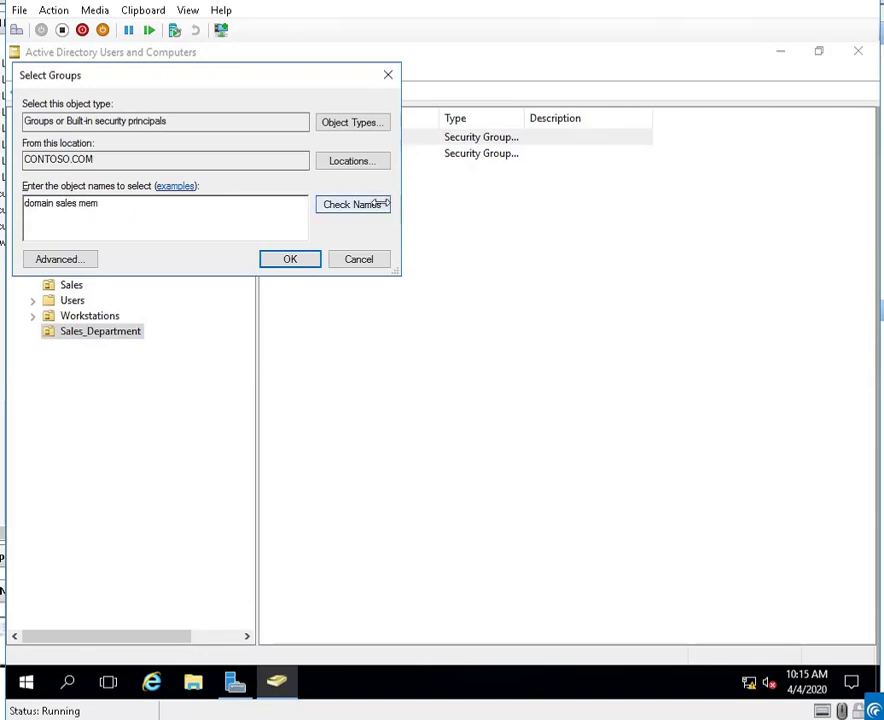
click(379, 203)
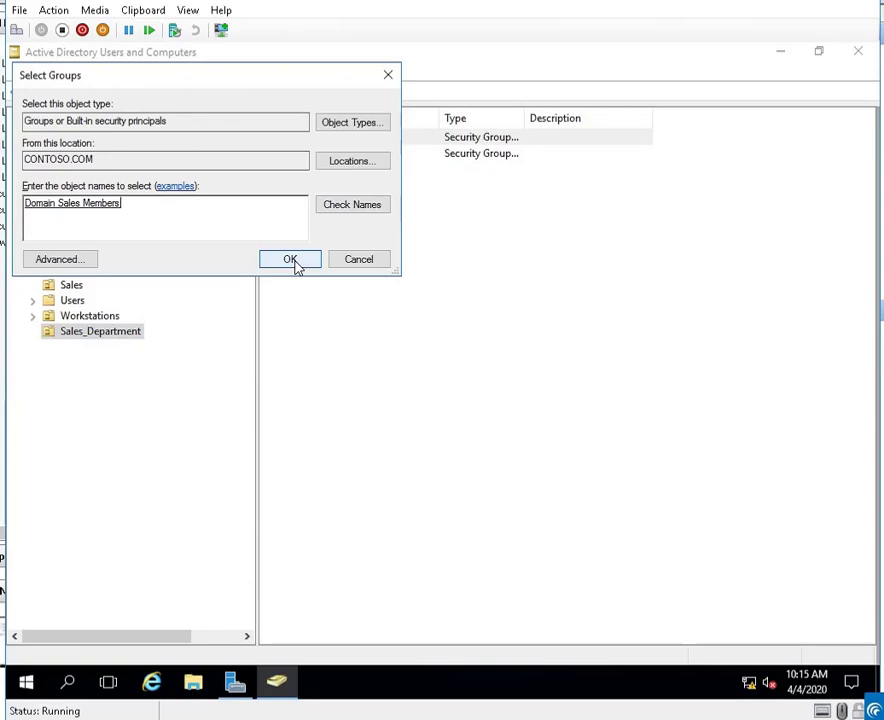
click(295, 263)
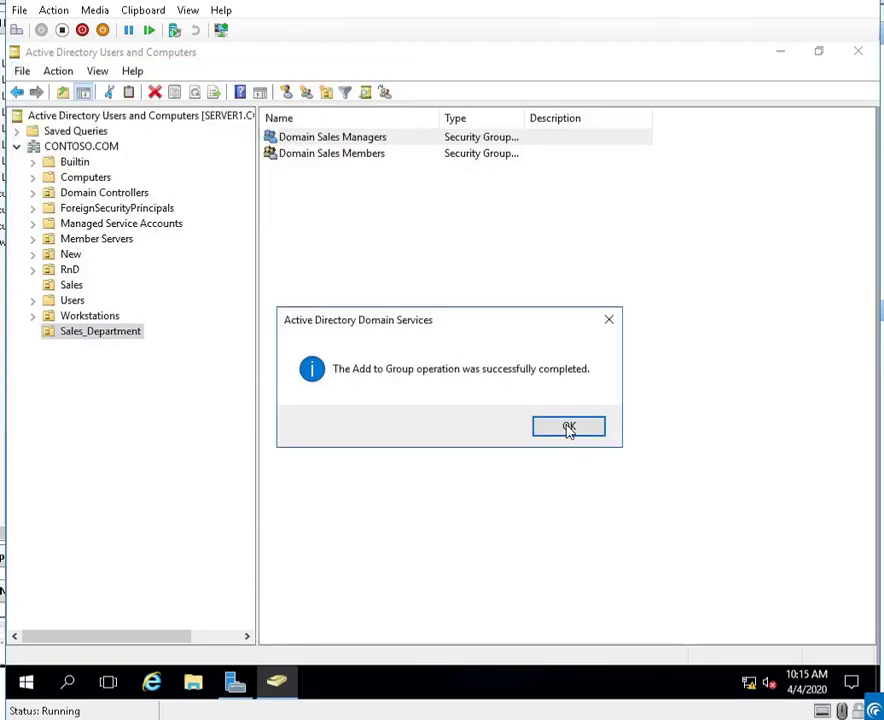
click(568, 428)
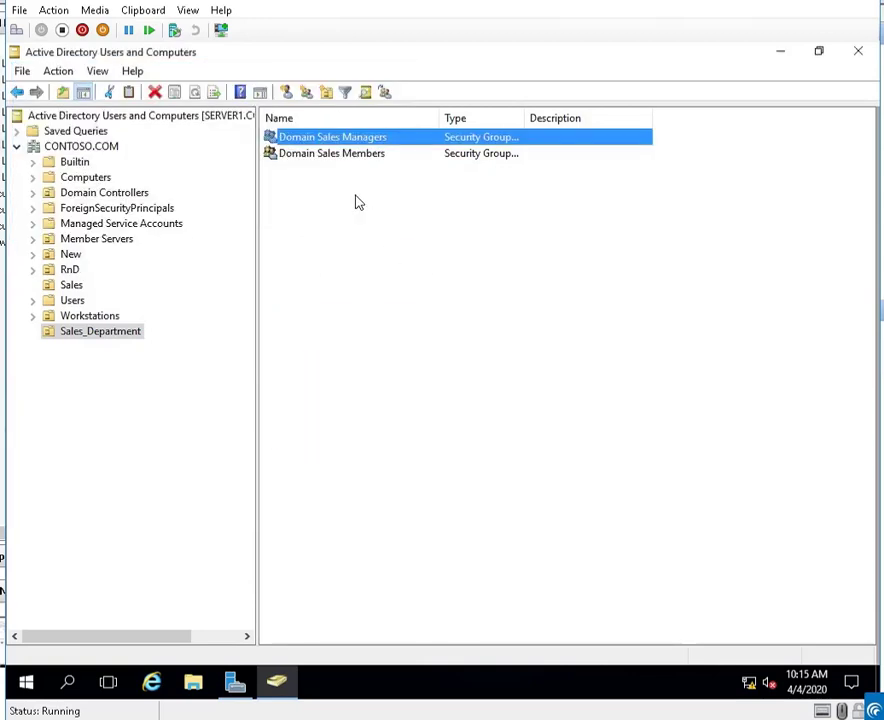
Step: Review the Members tab of Domain Sales Managers' properties, closing without changes
double_click(358, 142)
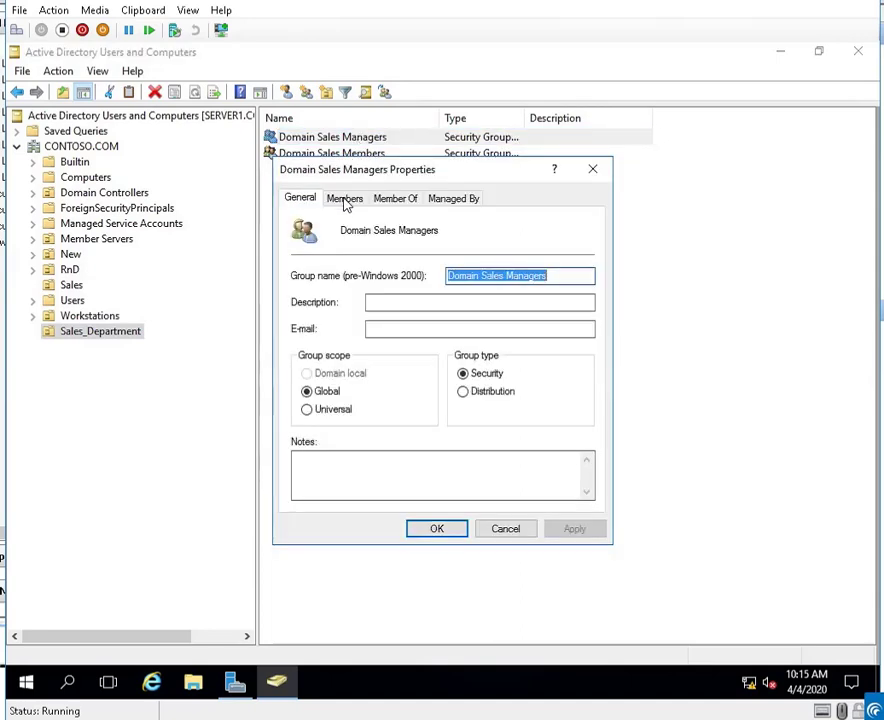
click(346, 200)
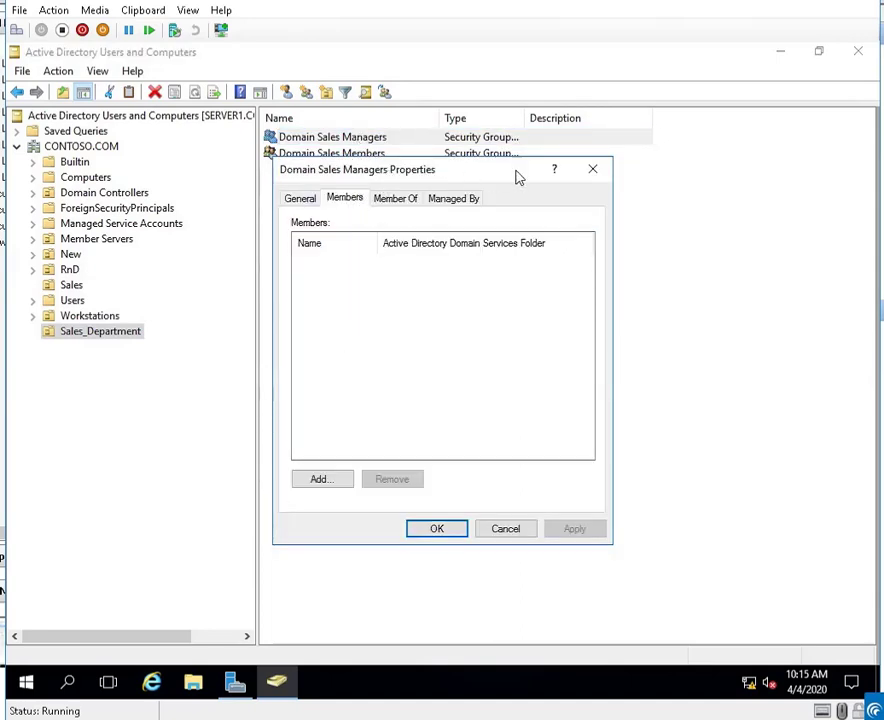
click(594, 171)
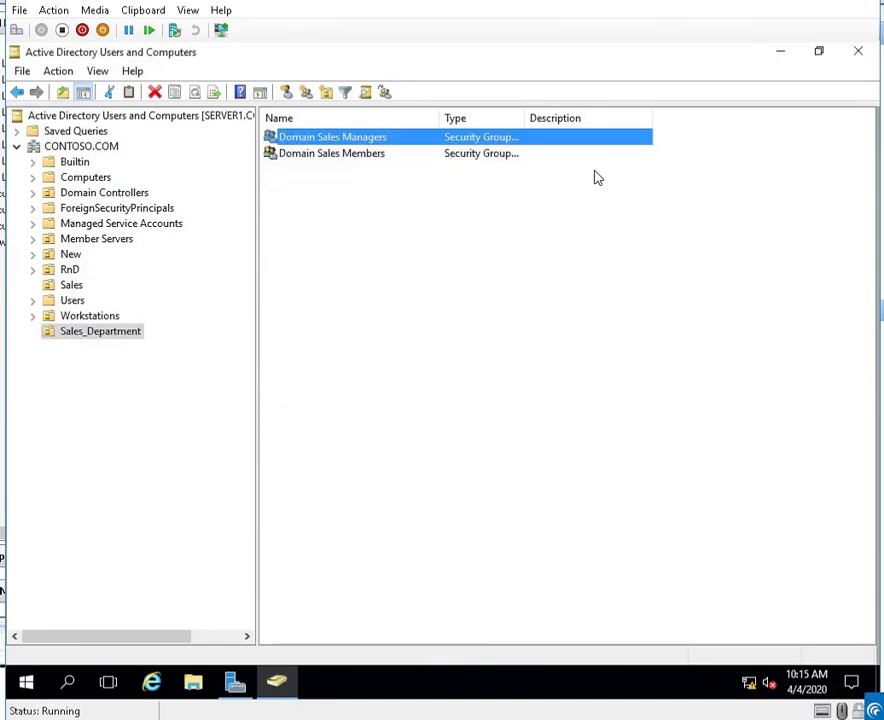
click(372, 158)
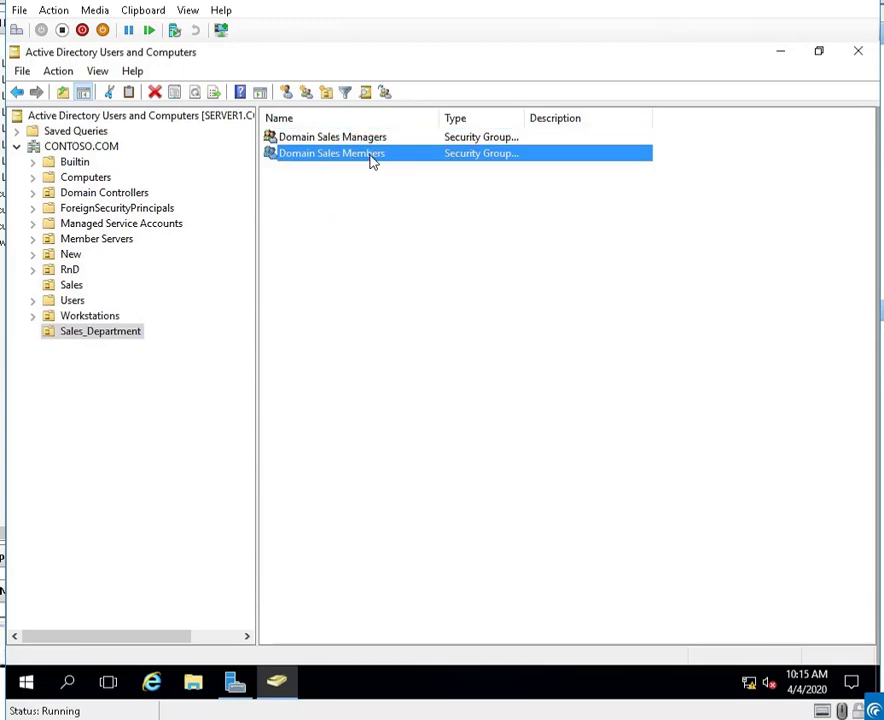
double_click(372, 158)
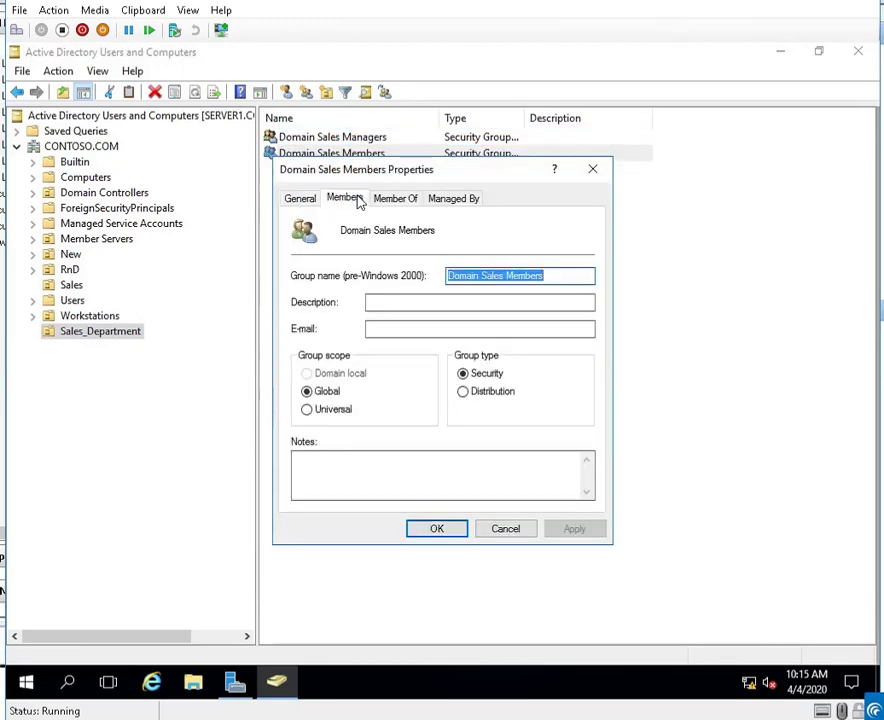
click(356, 201)
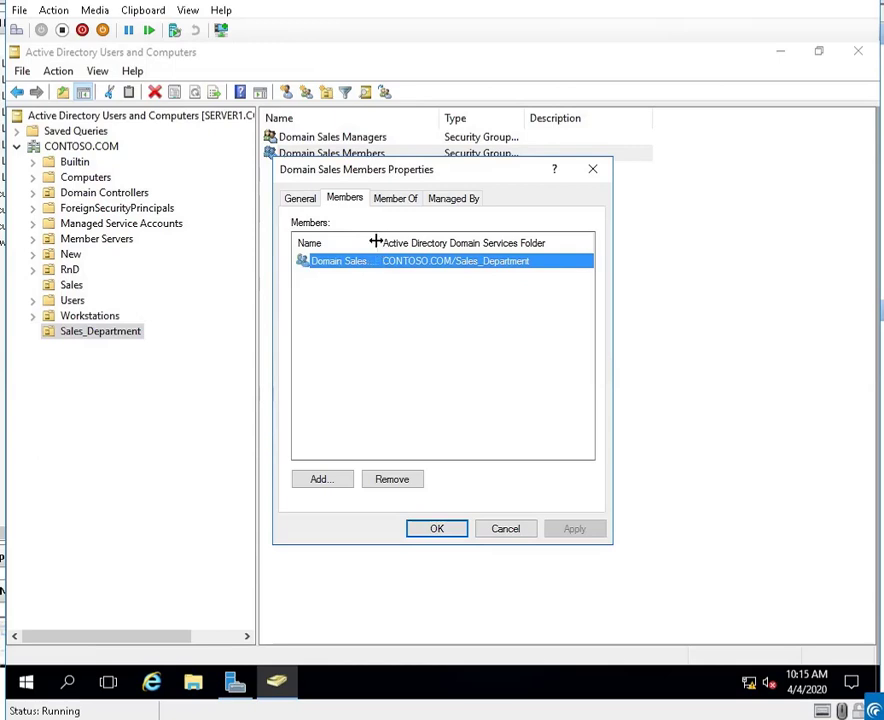
drag(444, 245, 450, 244)
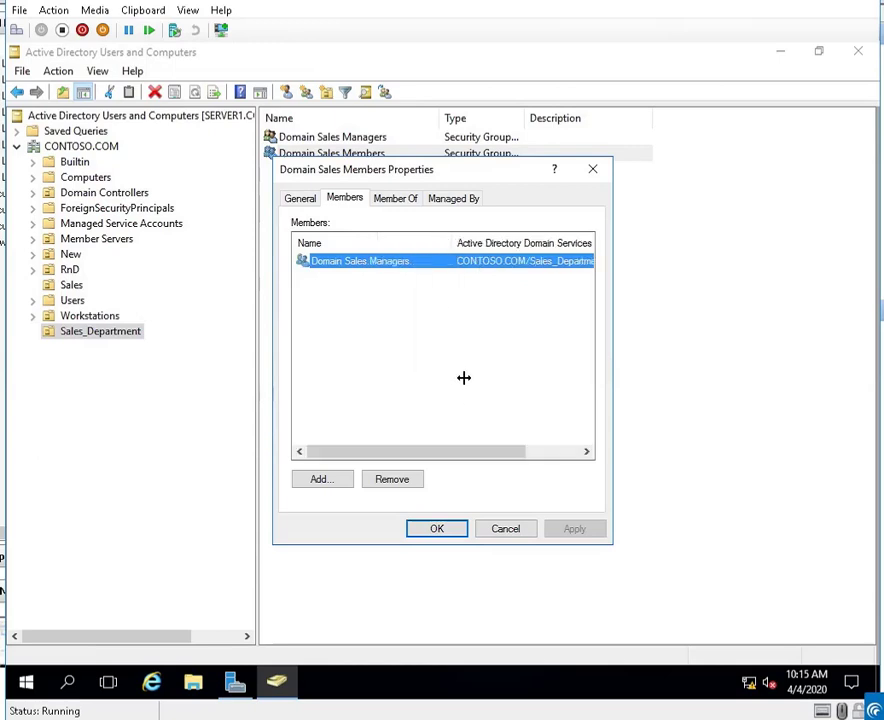
click(517, 536)
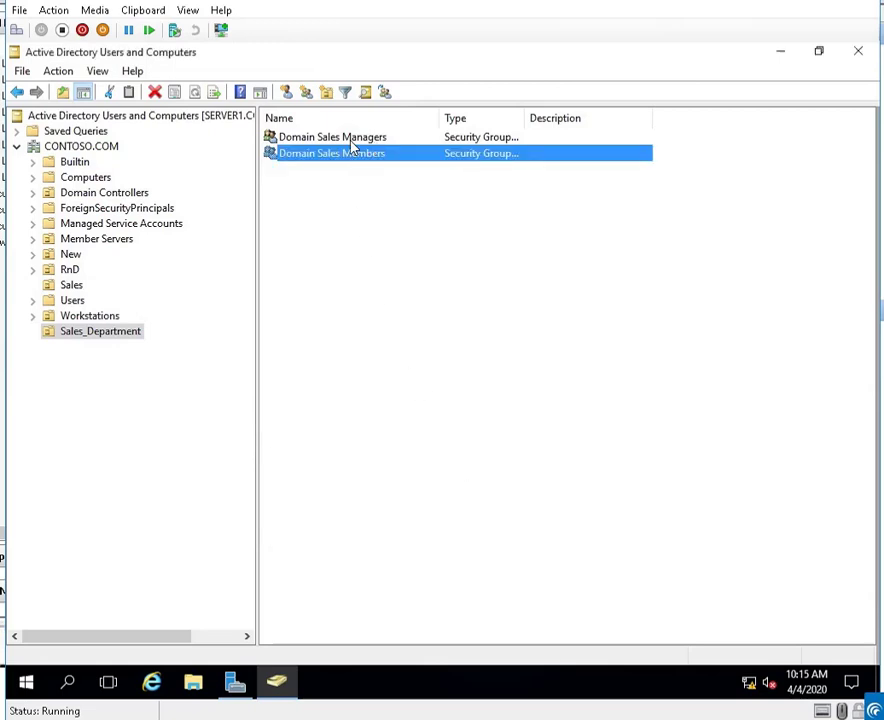
click(365, 188)
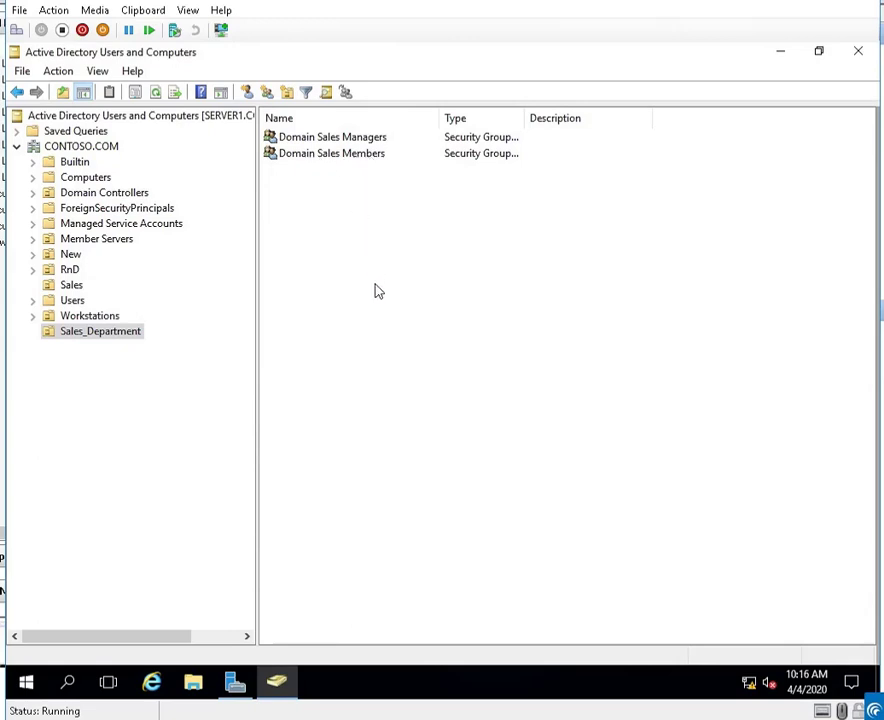
click(246, 93)
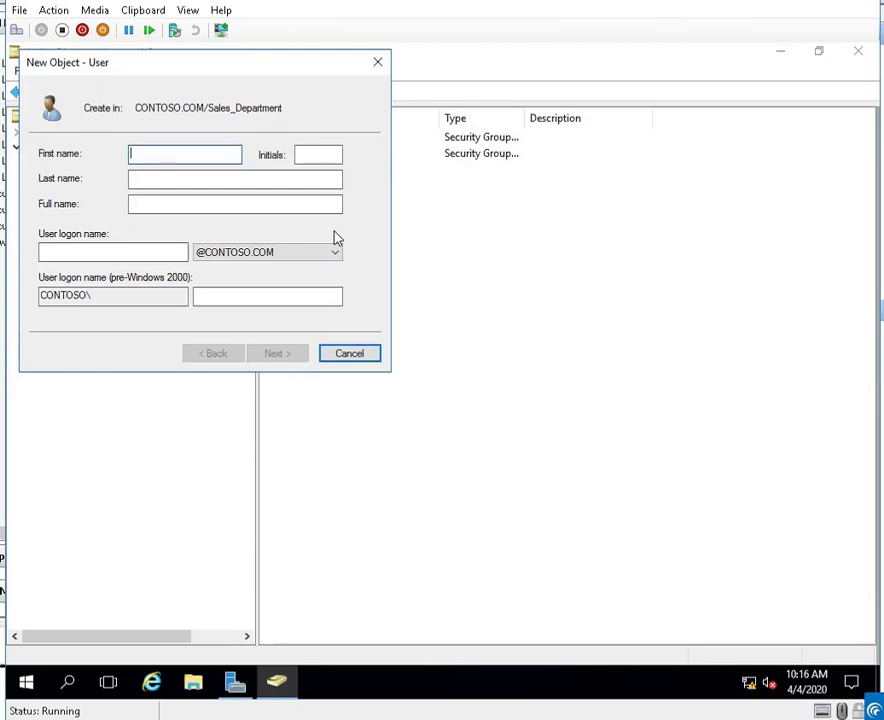
Step: Enter the new user's first name, last name and first.last logon name
text(greg)
key(BackSpace)
key(BackSpace)
key(BackSpace)
key(BackSpace)
key(Tab)
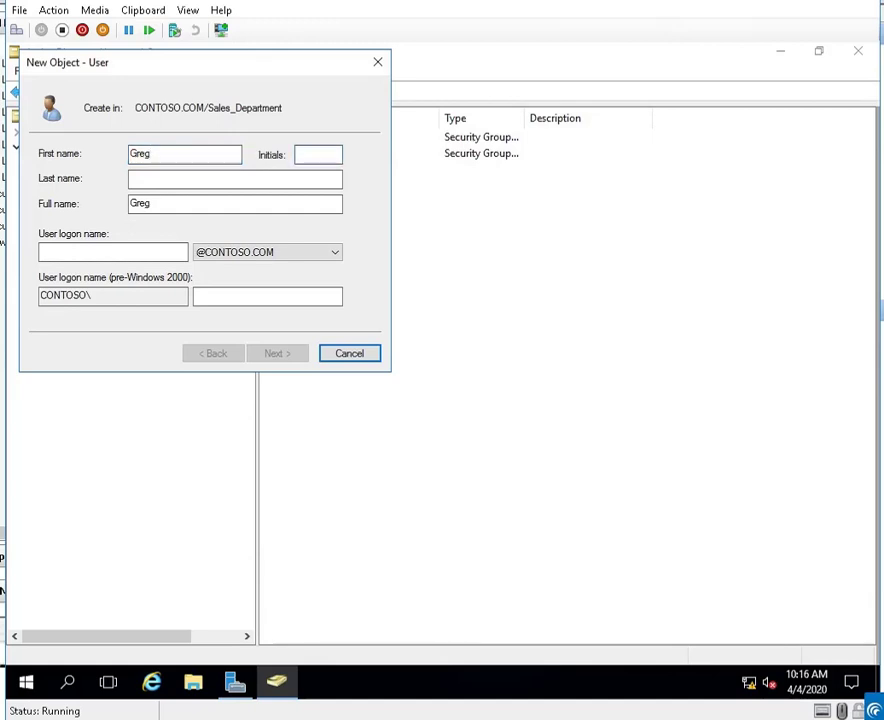
key(Tab)
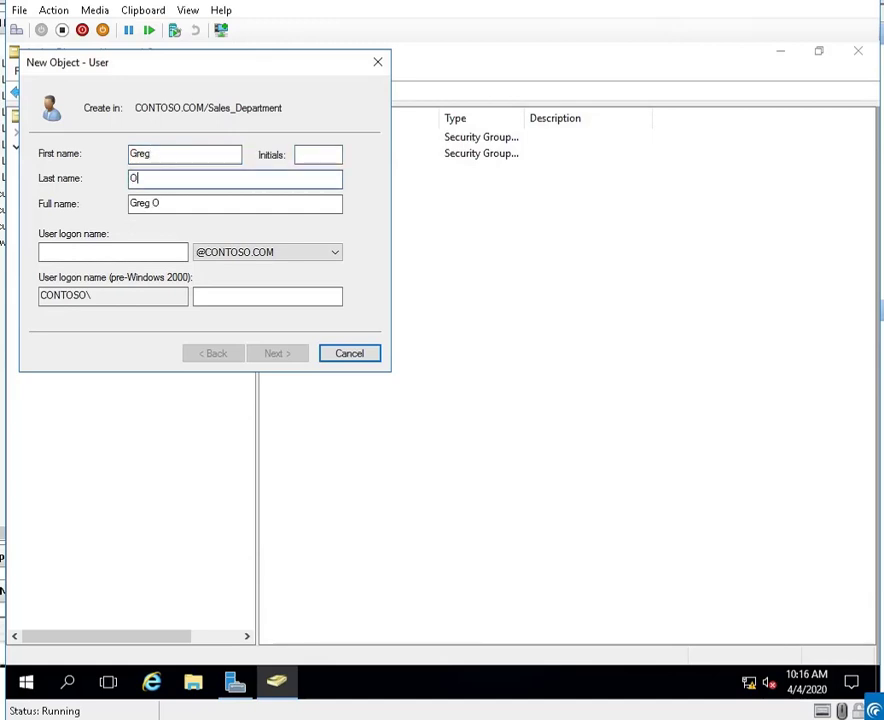
key(Tab)
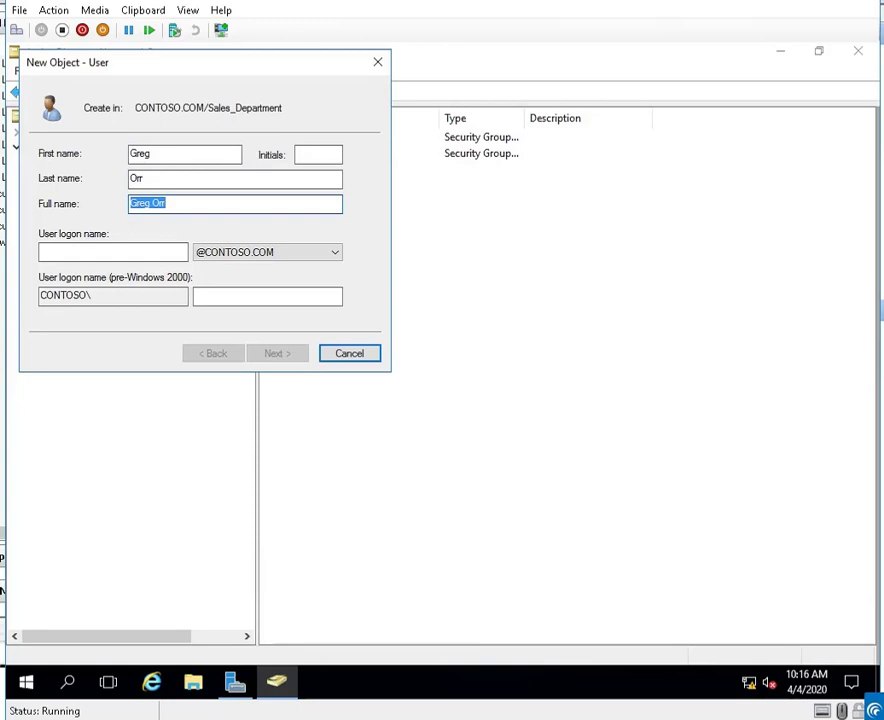
key(Tab)
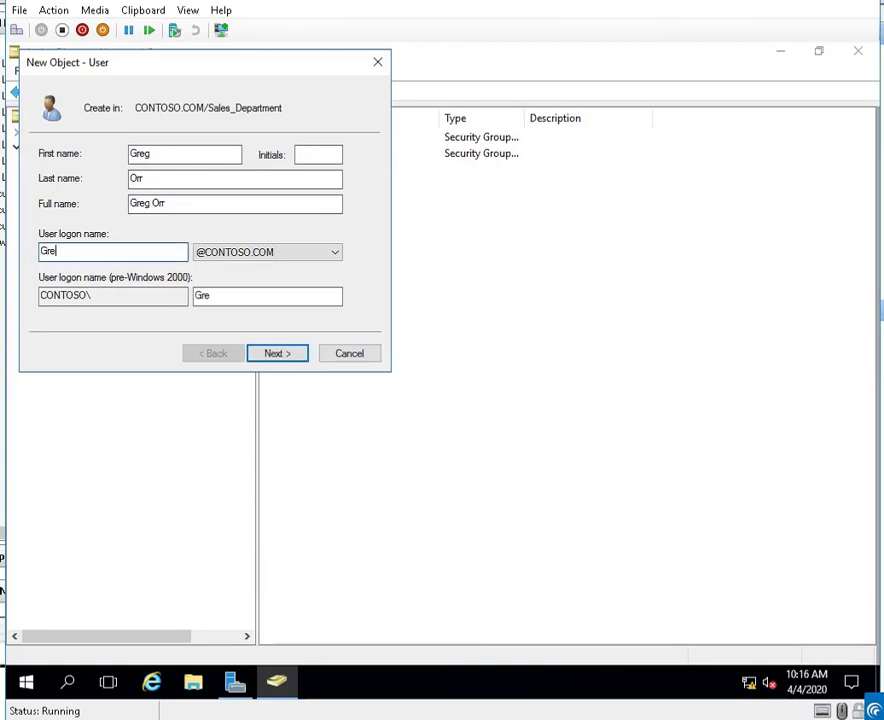
click(279, 354)
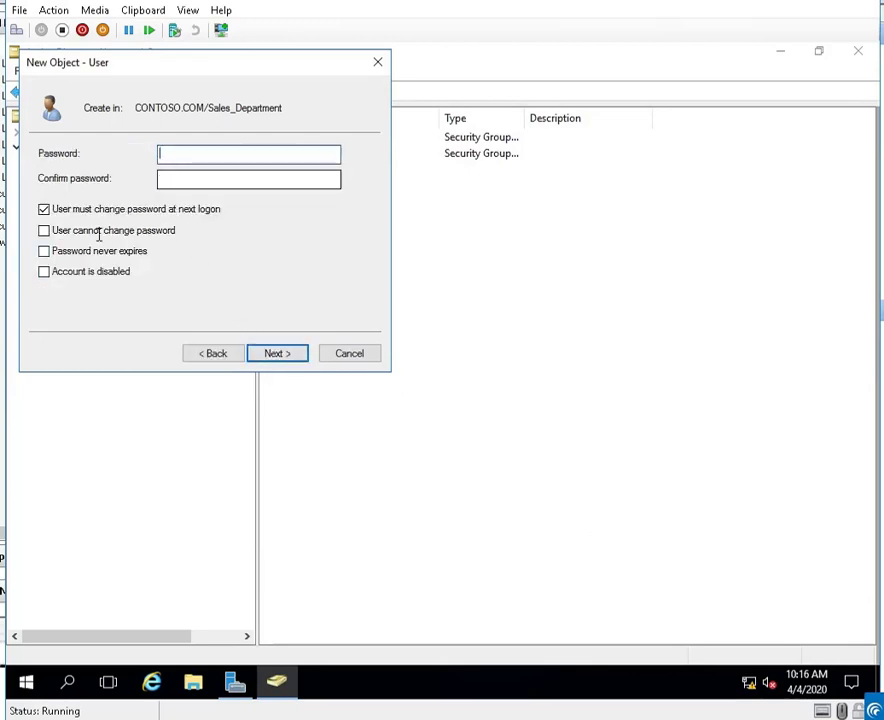
Step: Set a password that never expires and cannot be changed by the user, then finish
click(45, 212)
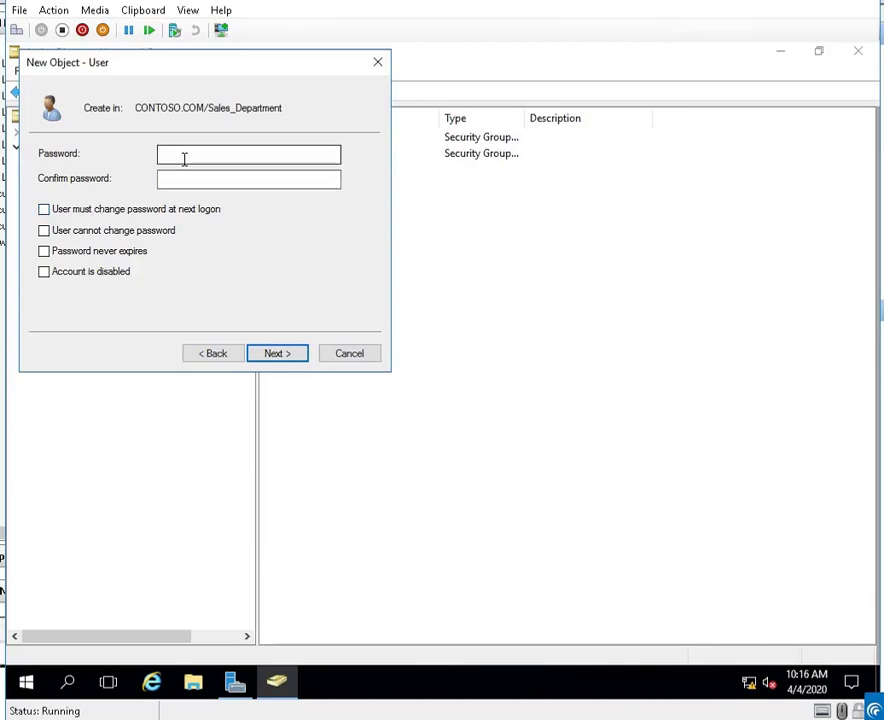
click(136, 256)
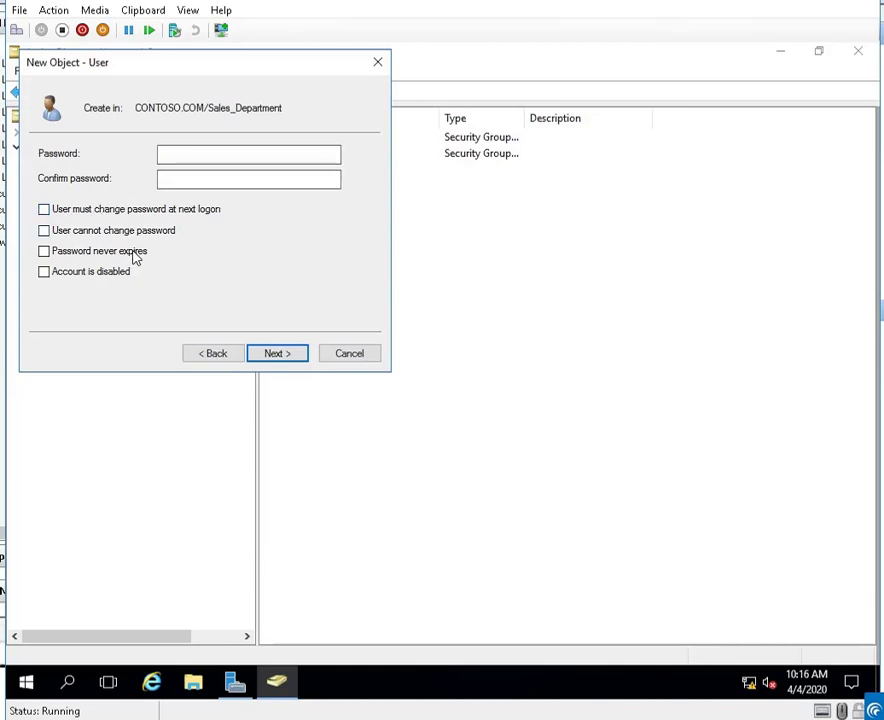
click(183, 156)
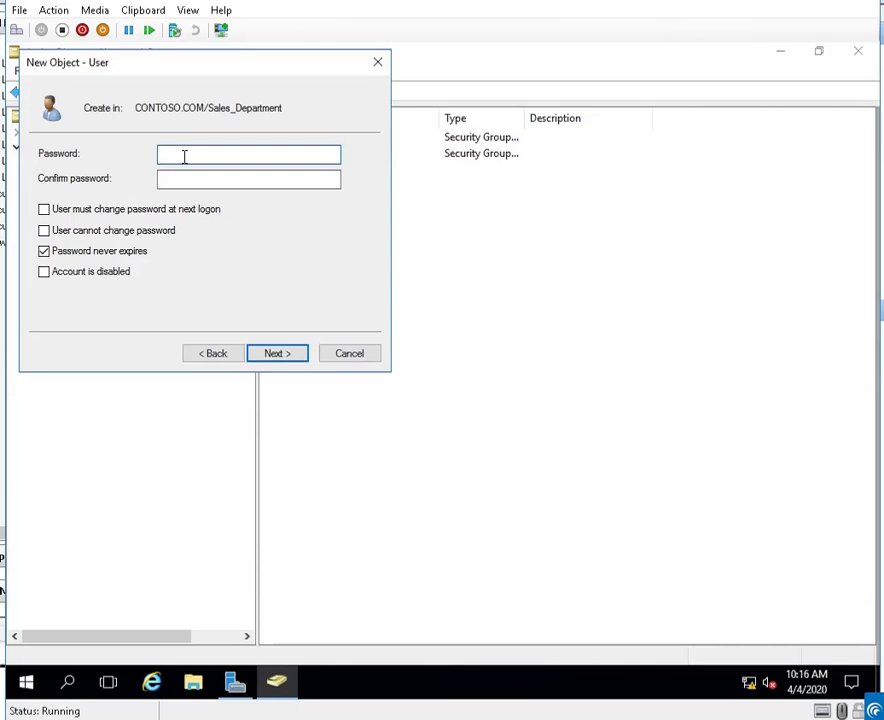
click(91, 233)
click(200, 155)
key(Tab)
key(Return)
click(278, 354)
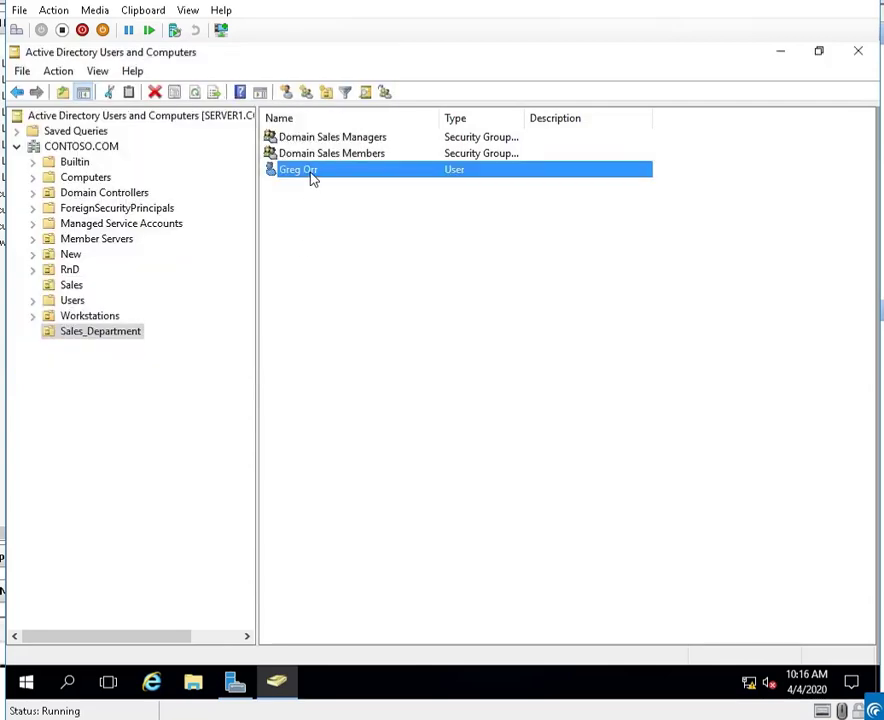
Step: Add the new user to the Domain Sales Managers group
right_click(312, 177)
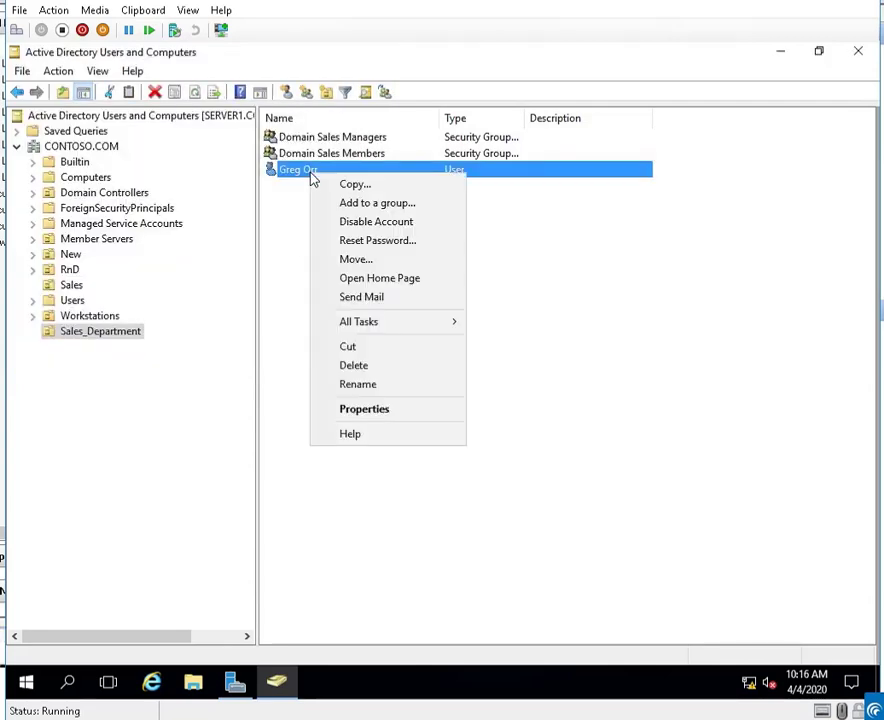
click(374, 204)
text(do)
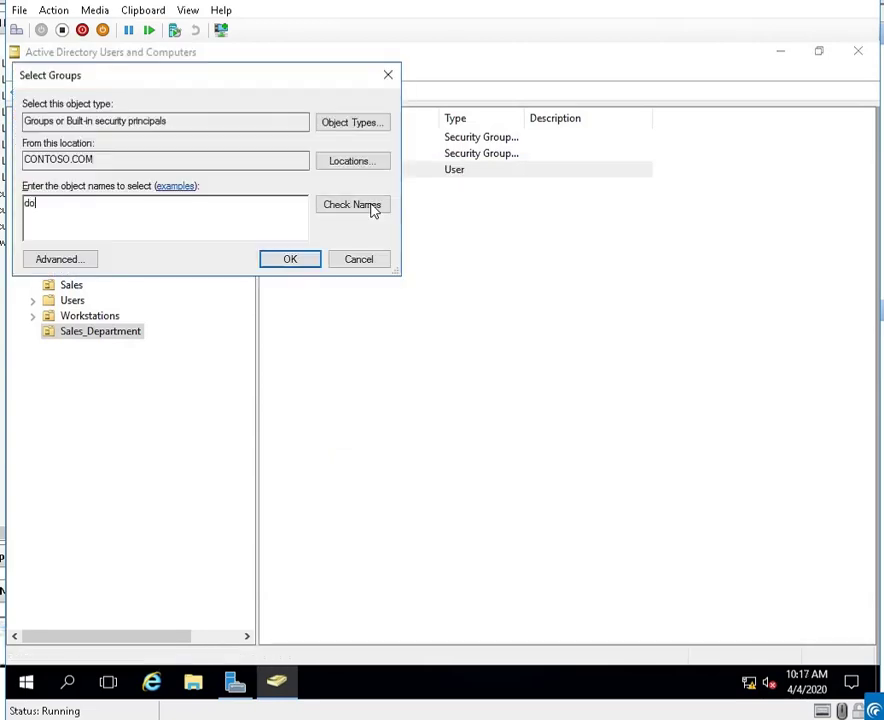
text(main sales man)
click(388, 204)
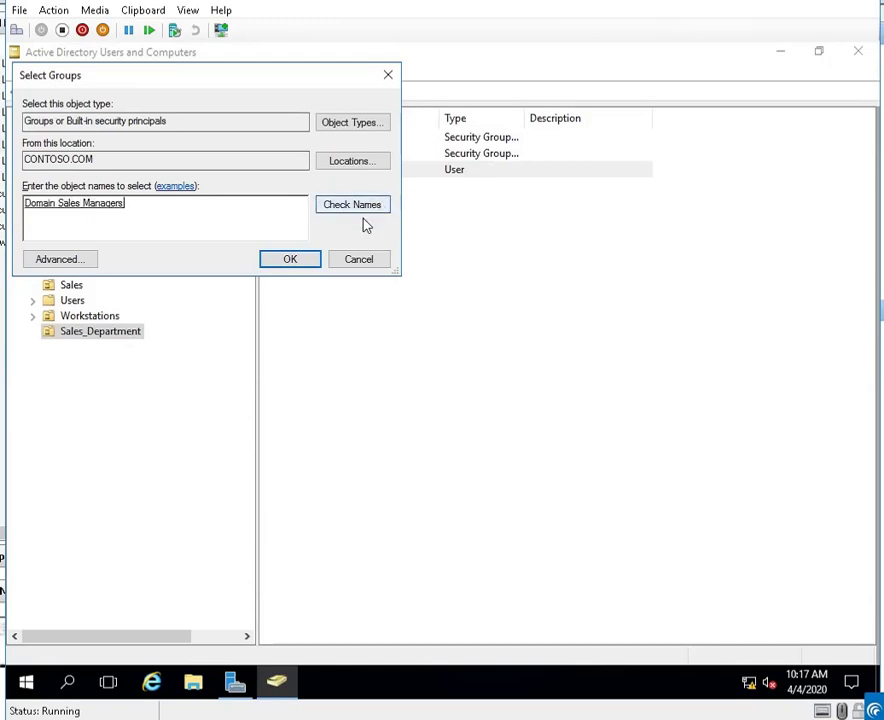
click(300, 266)
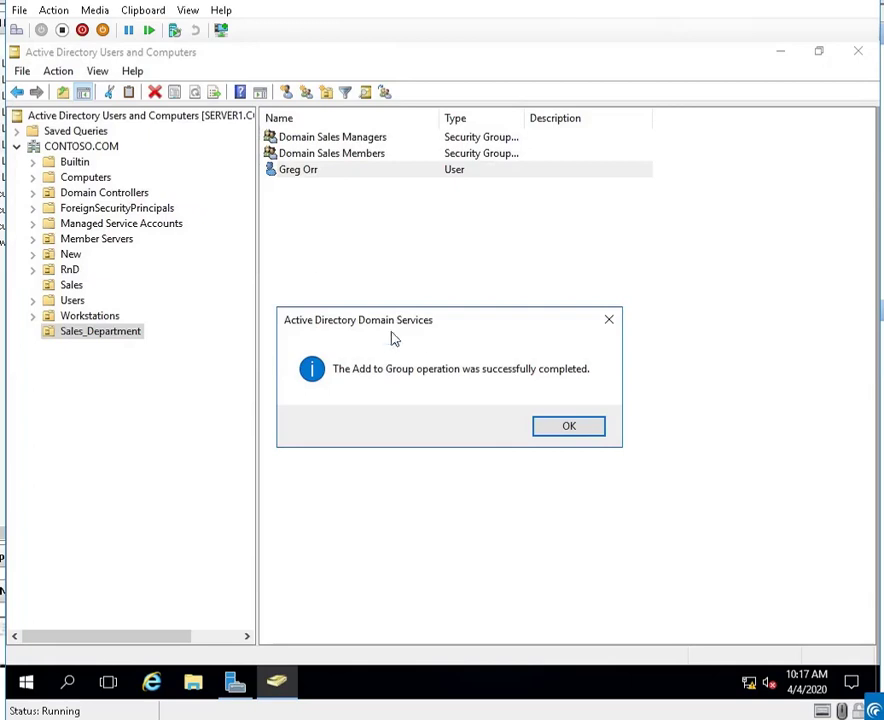
click(551, 427)
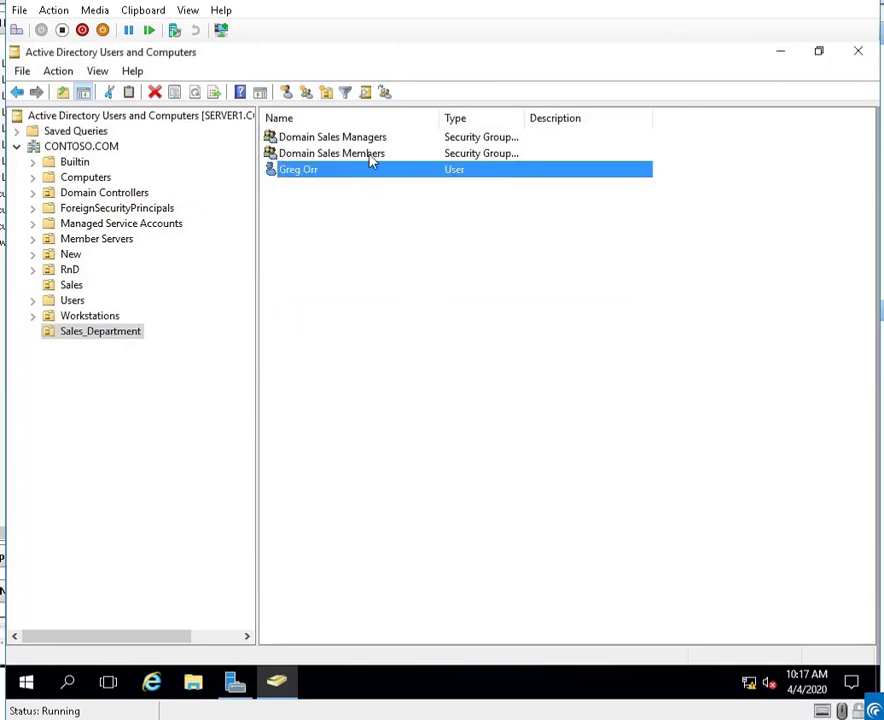
Step: Copy the existing user, entering the second user's first name, last name and logon name
right_click(312, 178)
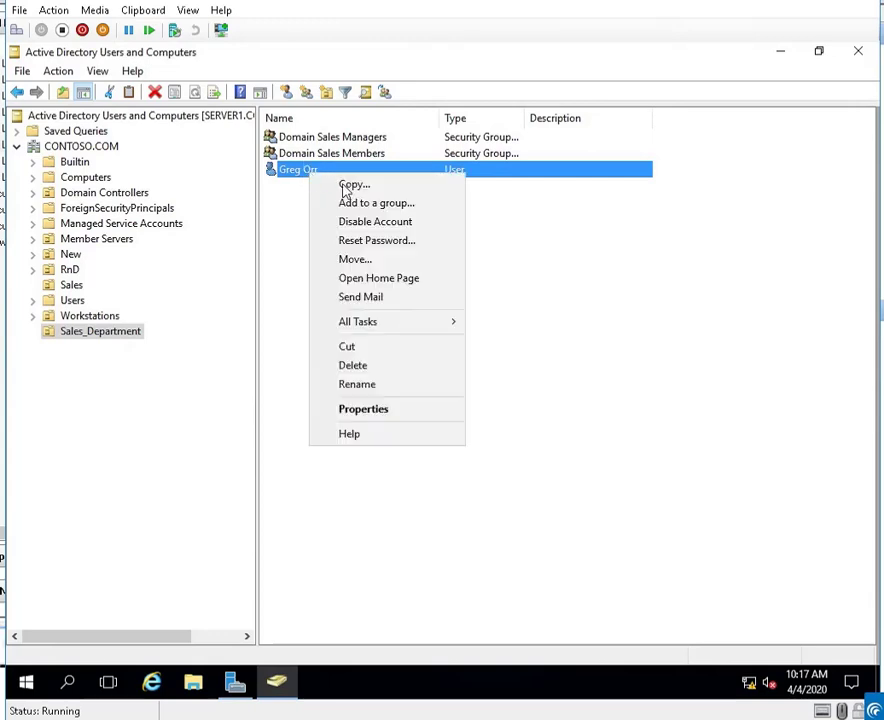
click(352, 188)
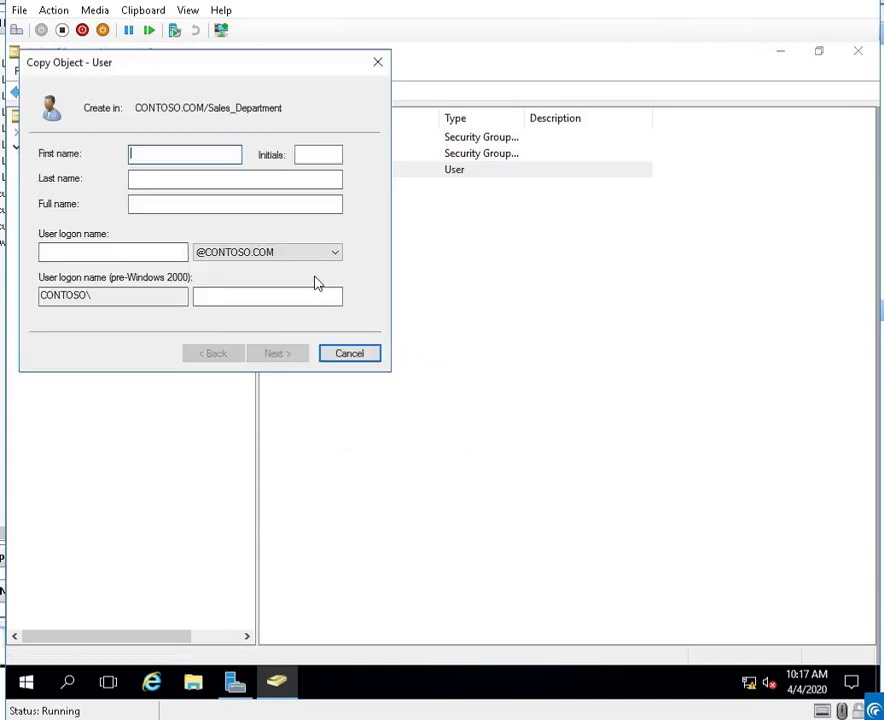
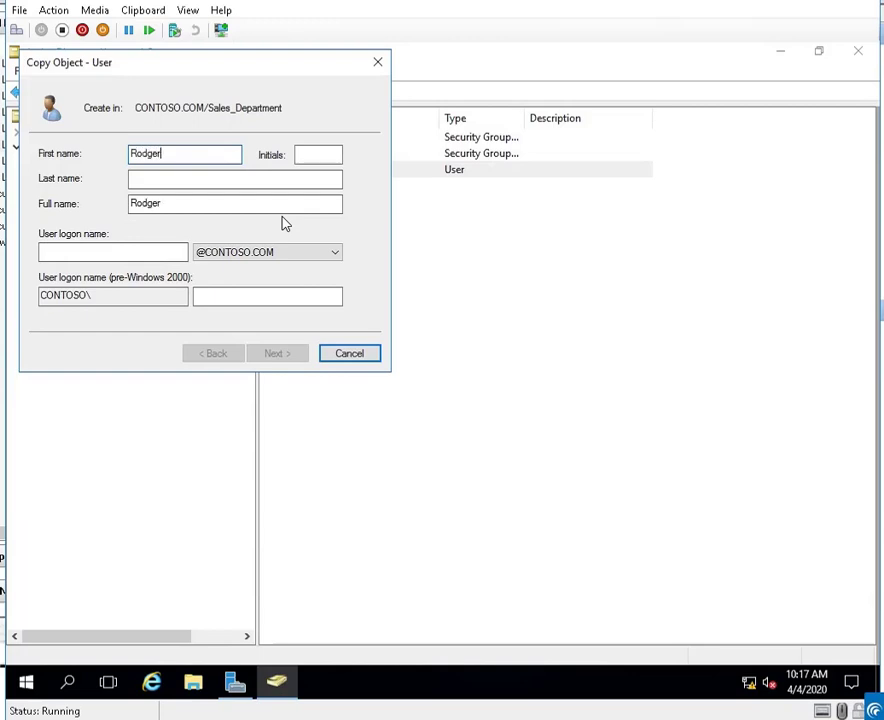
key(Tab)
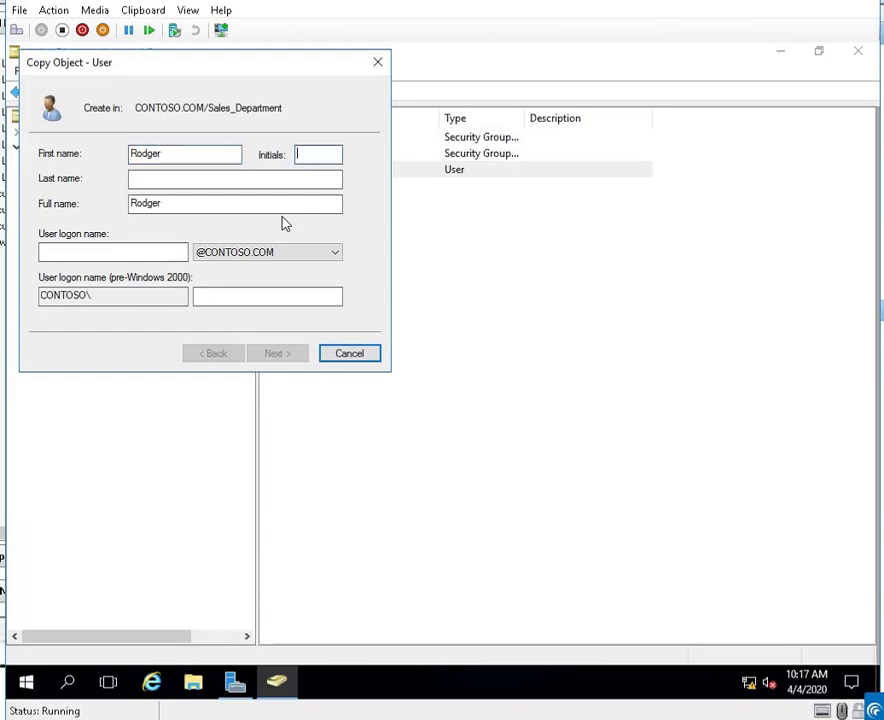
key(Tab)
key(Tab)
key(Tab)
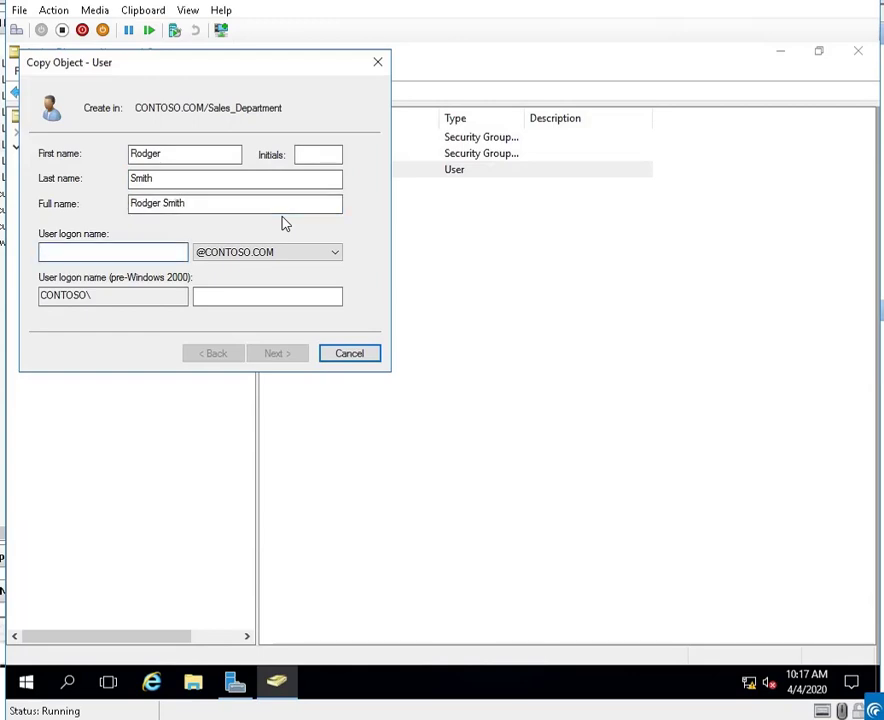
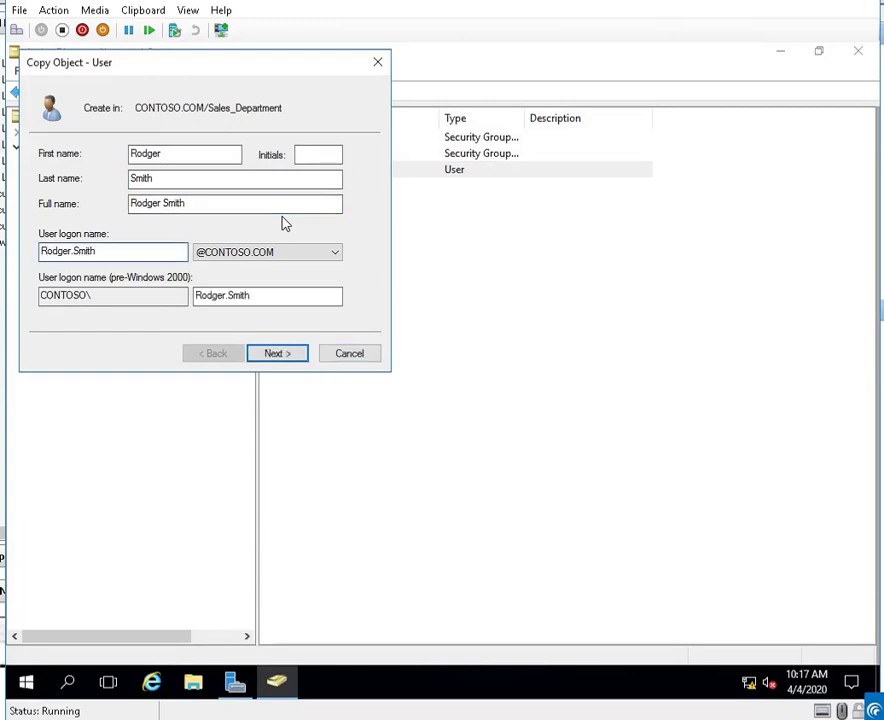
key(Return)
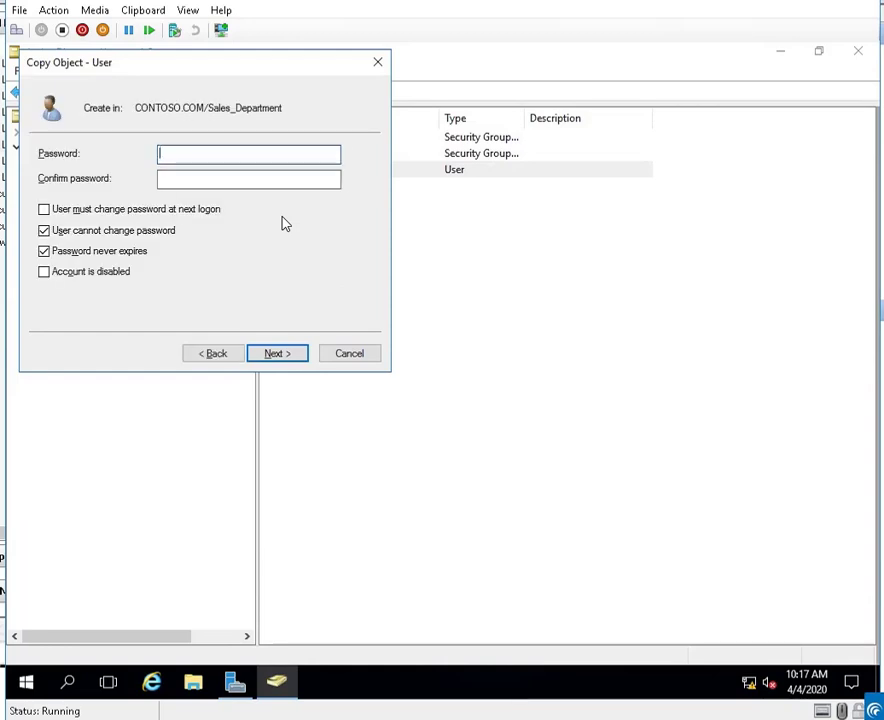
Step: Enter and confirm the copied user's password and finish creating the account
key(Tab)
key(Return)
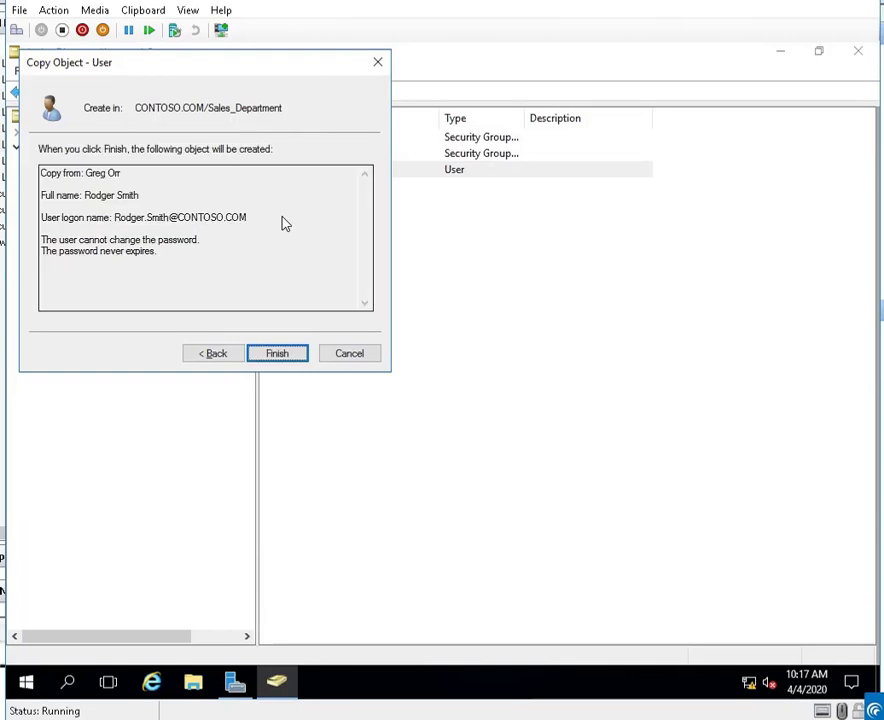
key(Return)
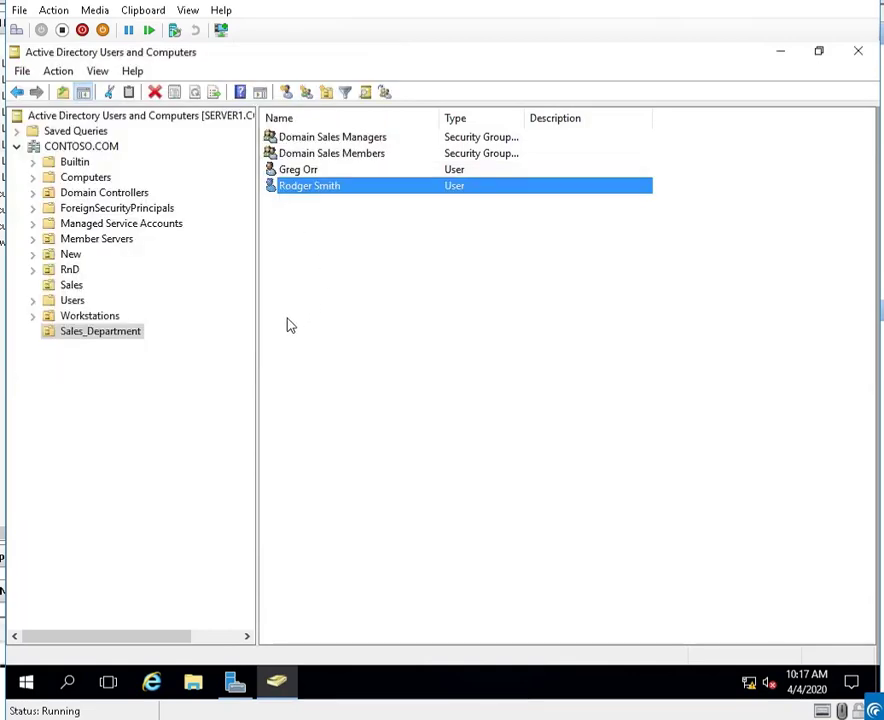
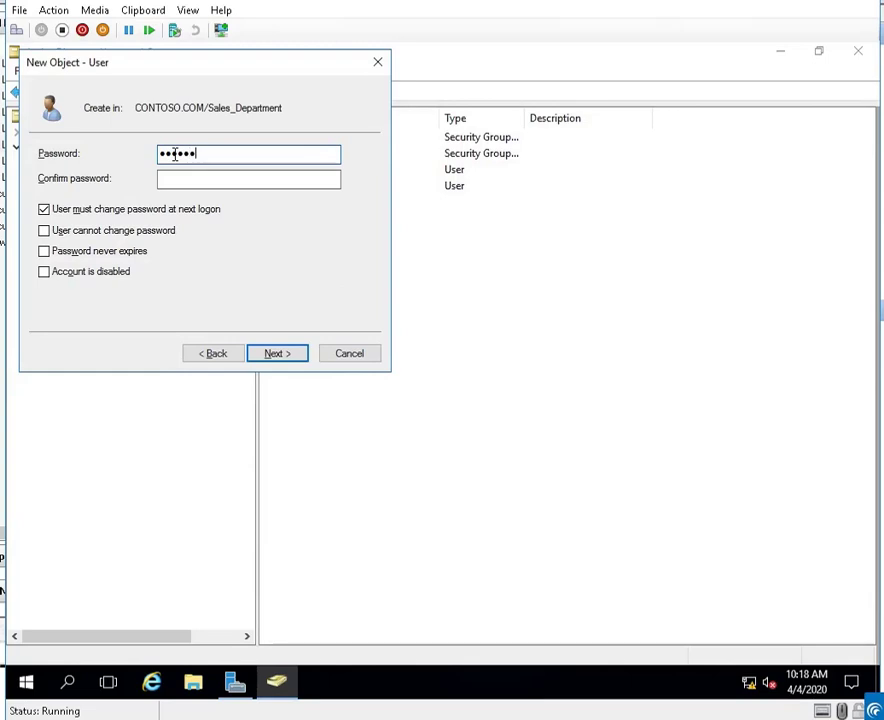
Step: Confirm the password, make it unchangeable and never-expiring with no forced change, and create the user
key(Tab)
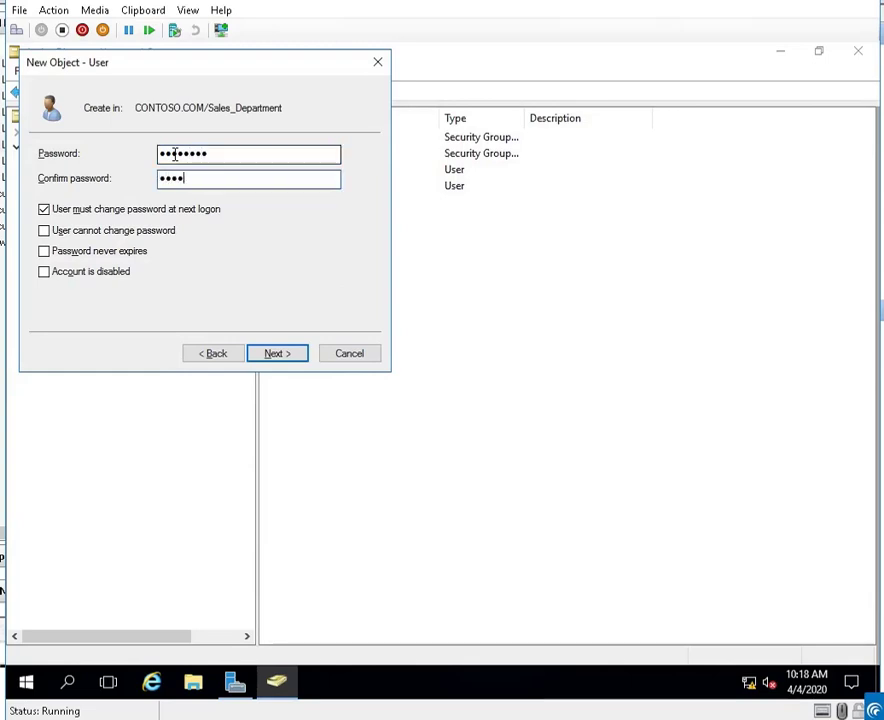
click(44, 210)
click(44, 231)
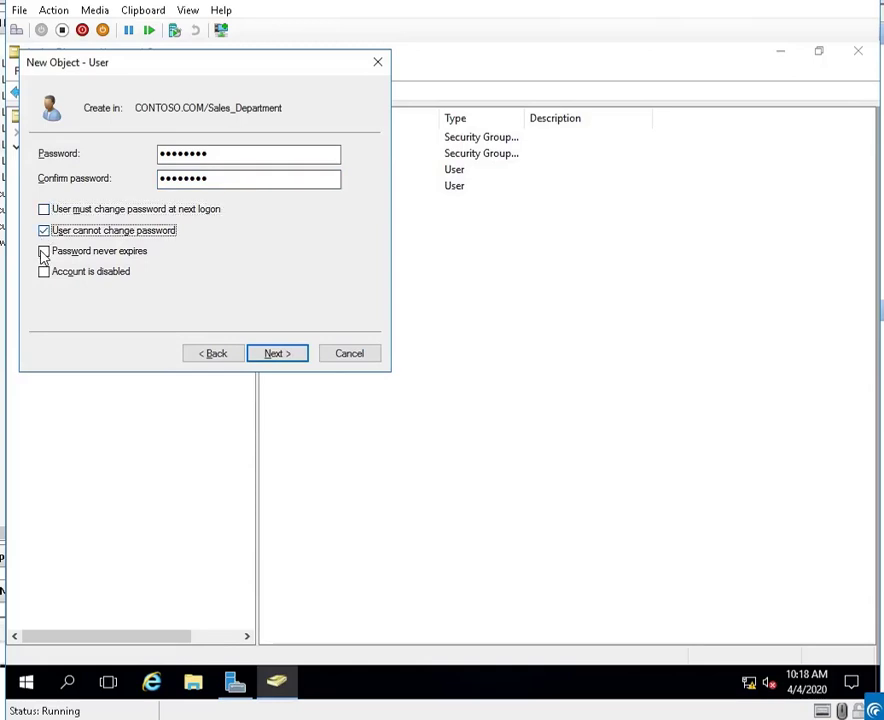
click(44, 252)
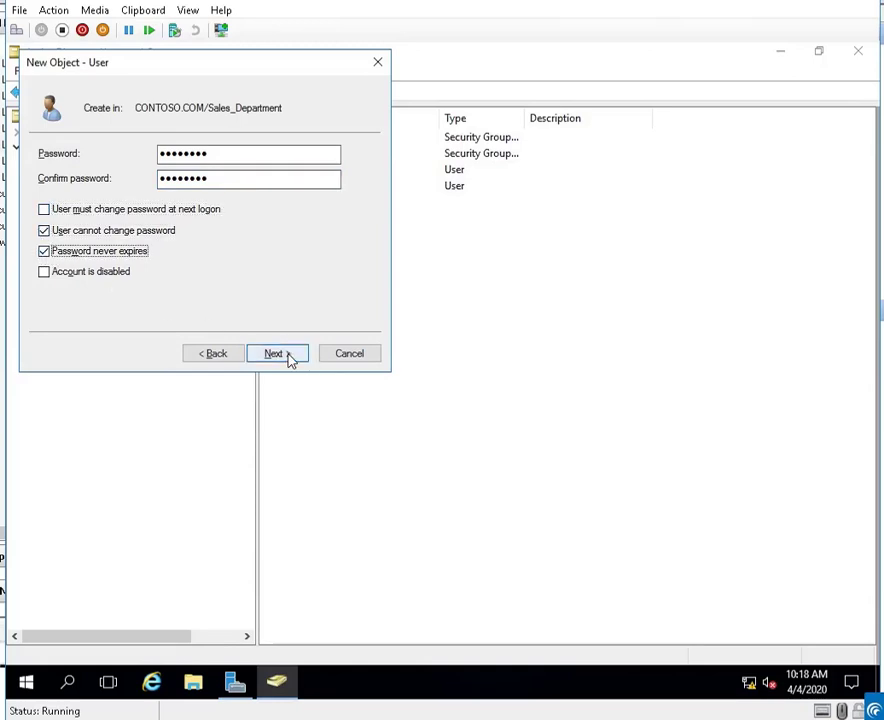
click(288, 358)
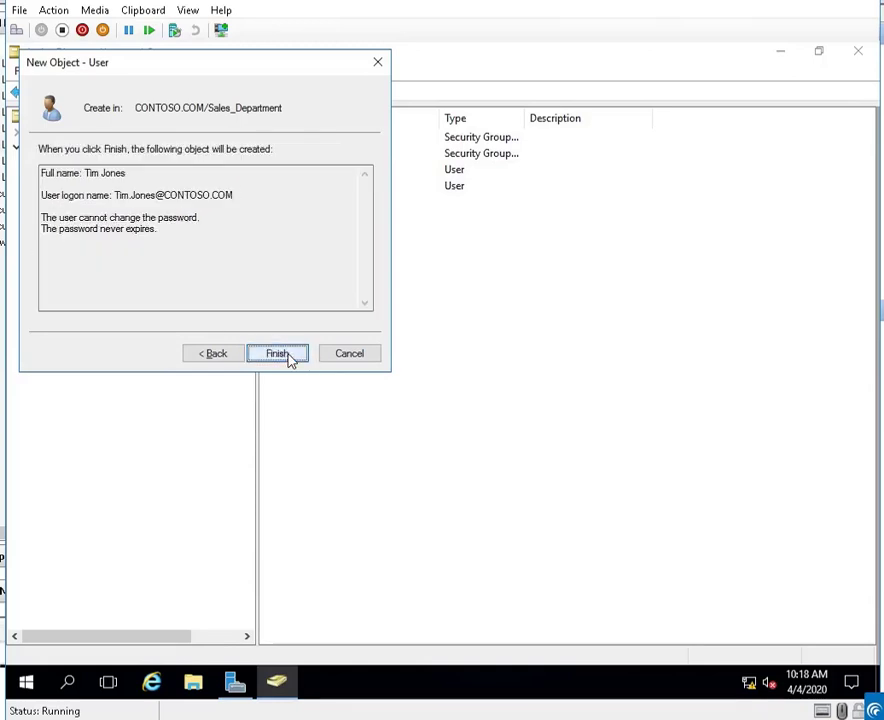
click(288, 358)
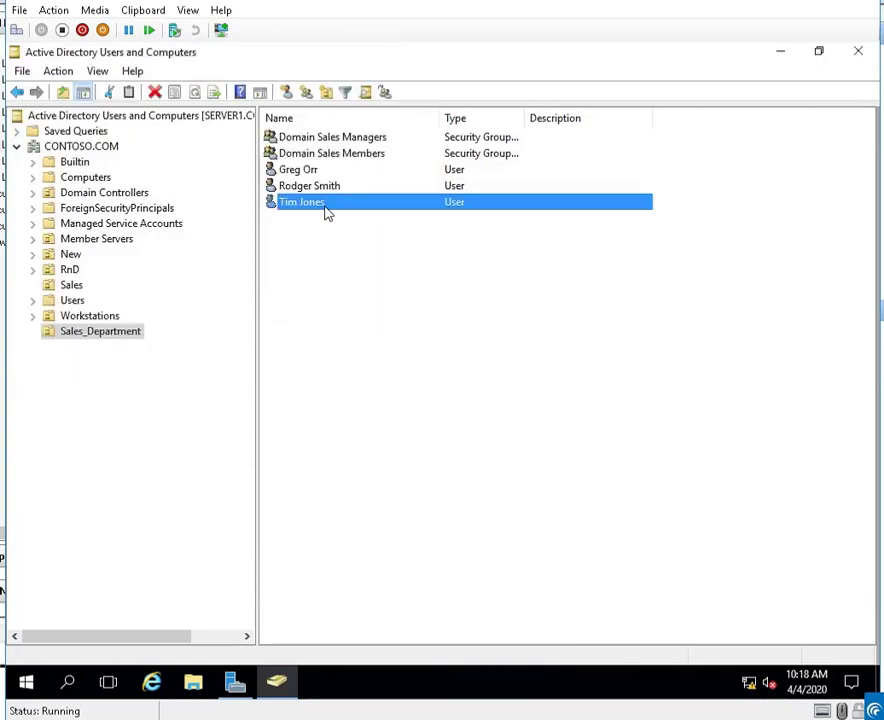
Step: Add the new user to the Domain Sales Members group
right_click(327, 206)
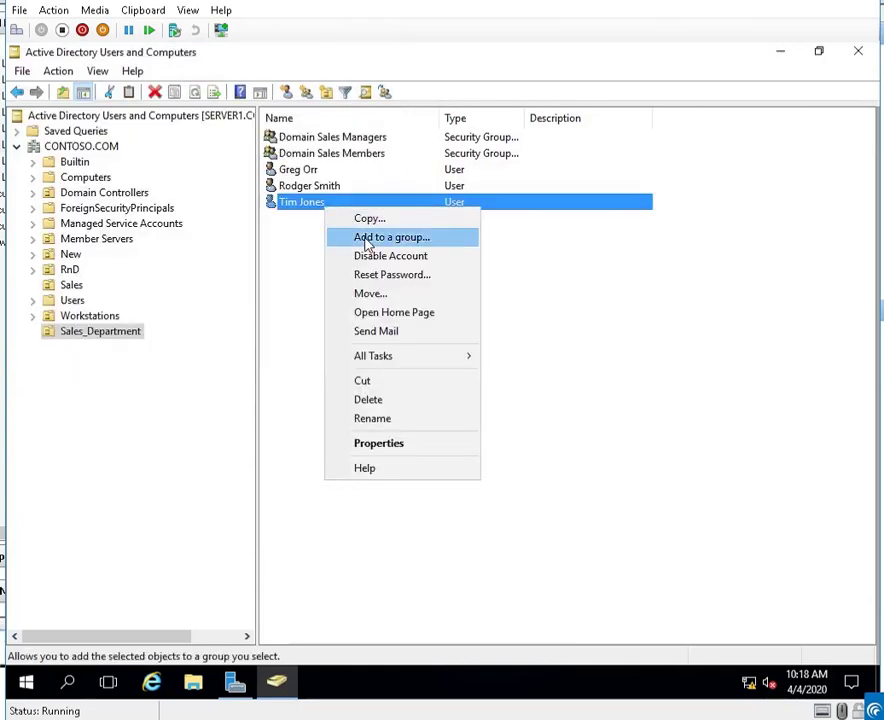
click(368, 238)
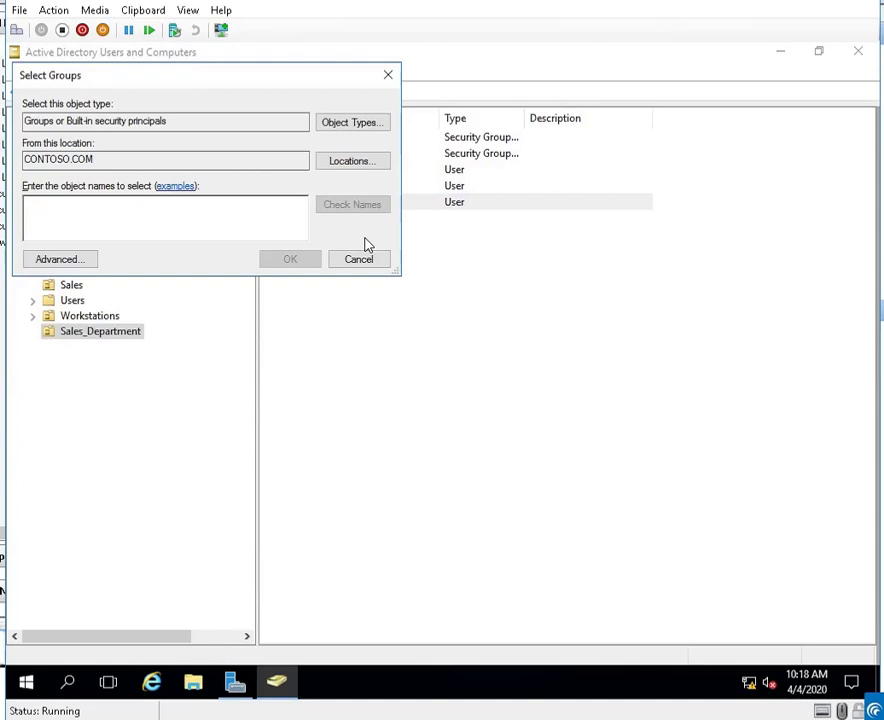
text(domain)
key(BackSpace)
key(BackSpace)
key(BackSpace)
key(BackSpace)
key(BackSpace)
key(BackSpace)
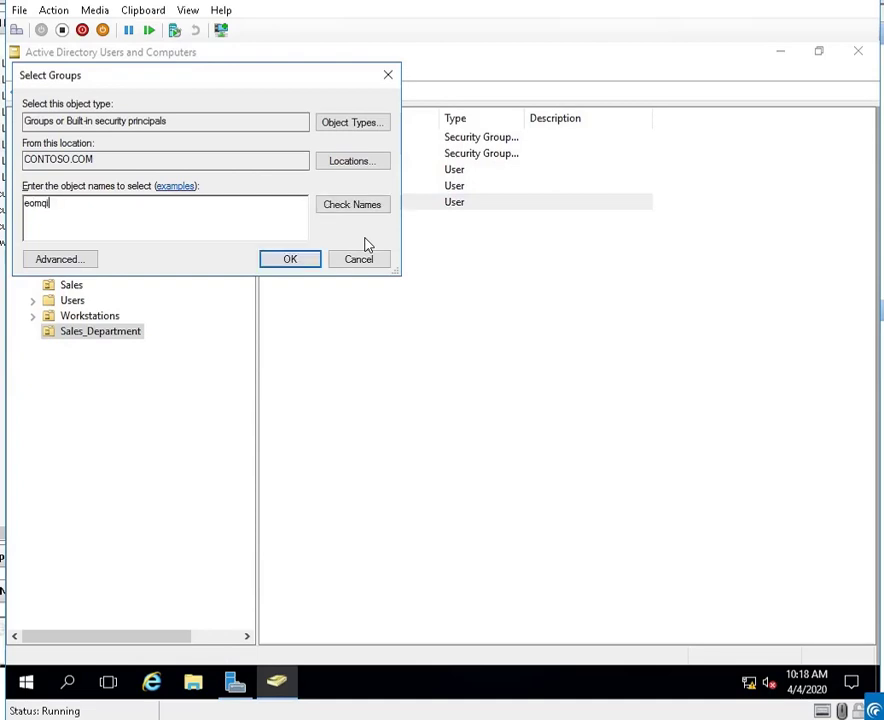
text(domain)
key(BackSpace)
key(BackSpace)
key(BackSpace)
key(BackSpace)
key(BackSpace)
key(BackSpace)
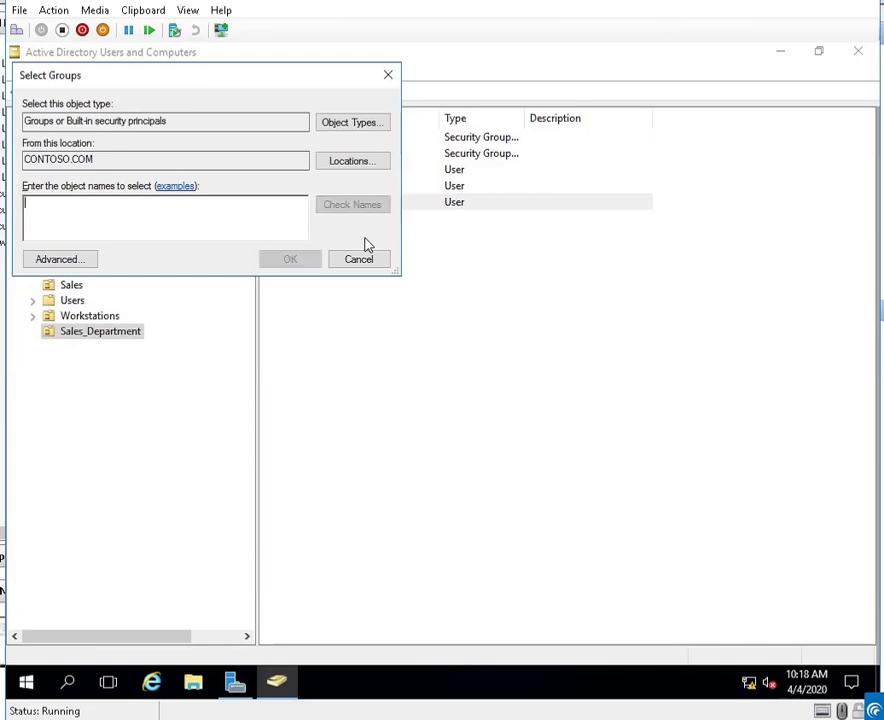
text(domin)
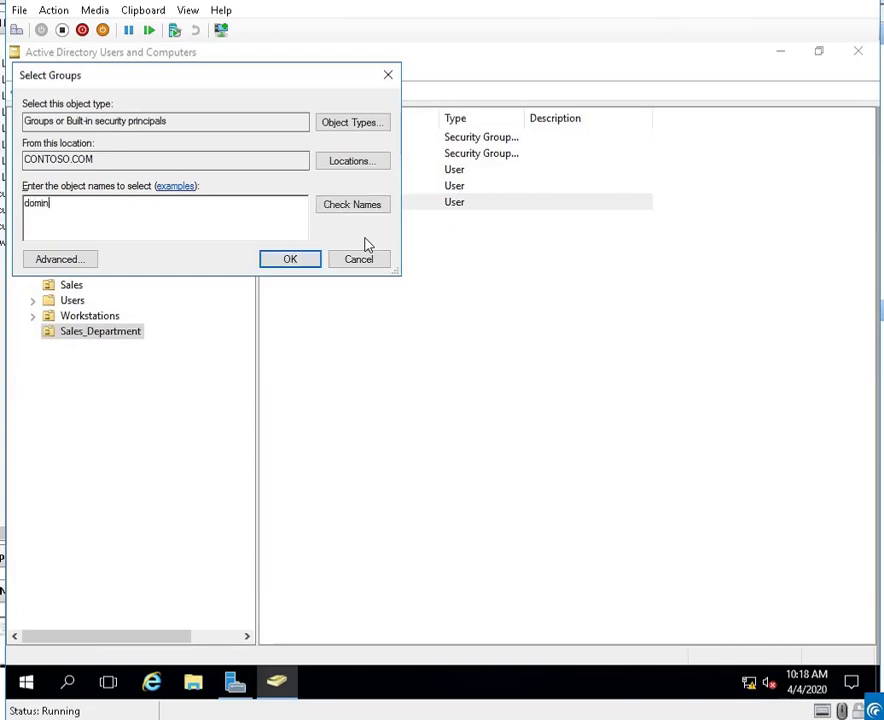
key(BackSpace)
key(BackSpace)
key(BackSpace)
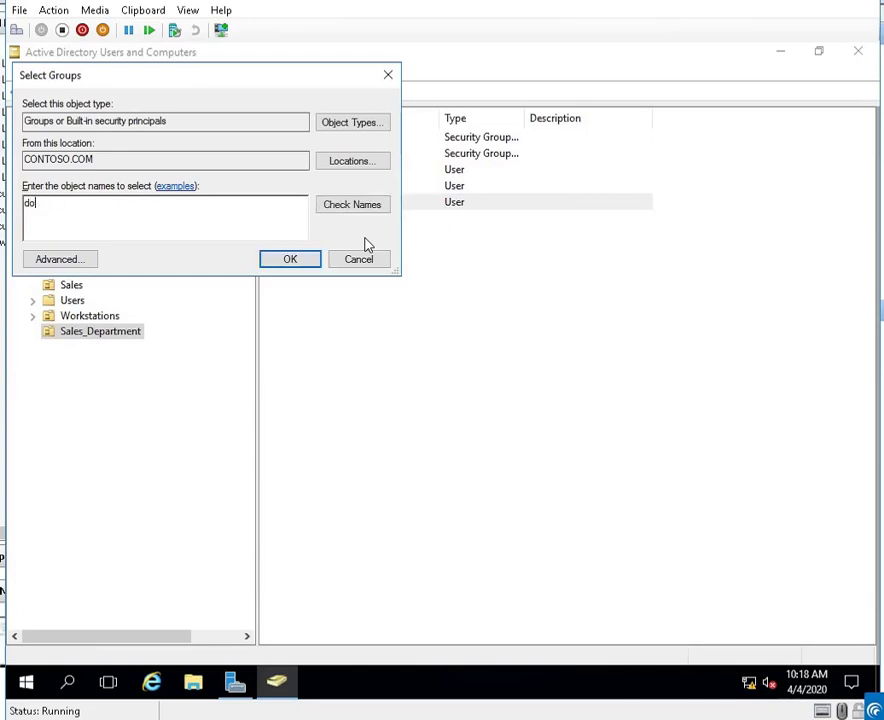
text(main sales member)
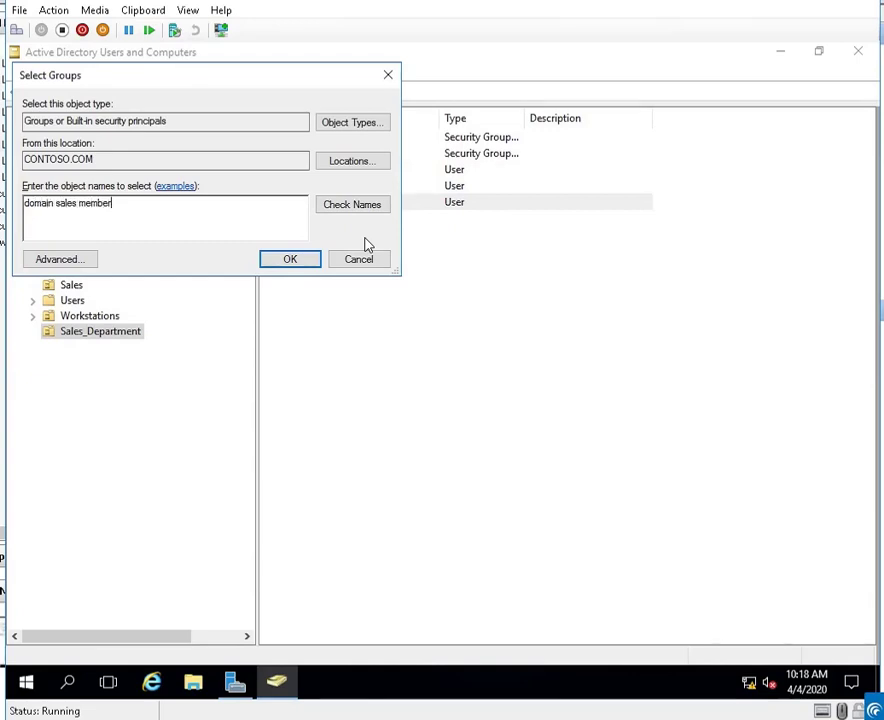
key(Return)
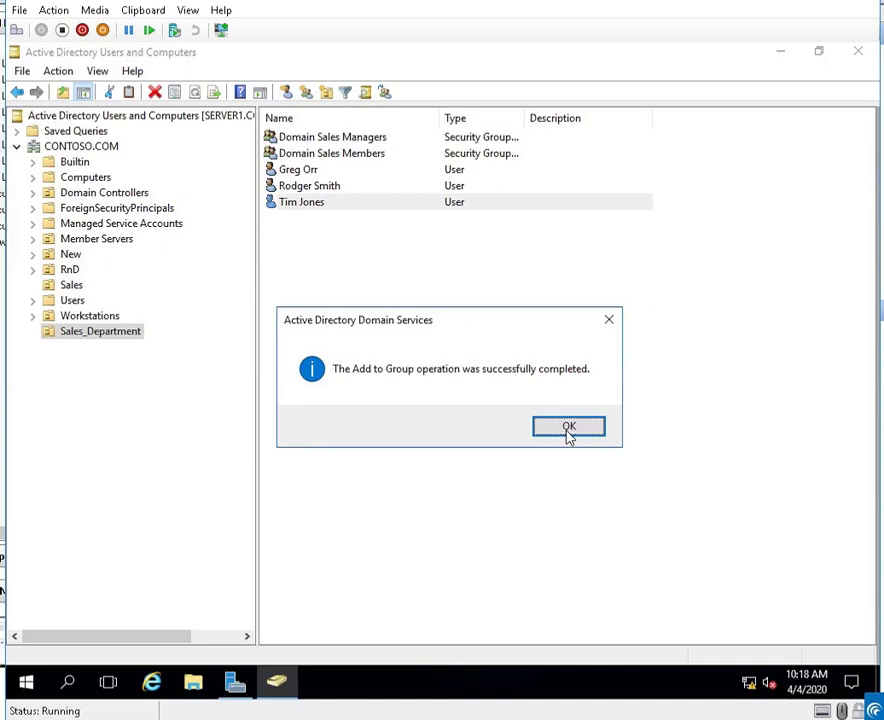
key(Return)
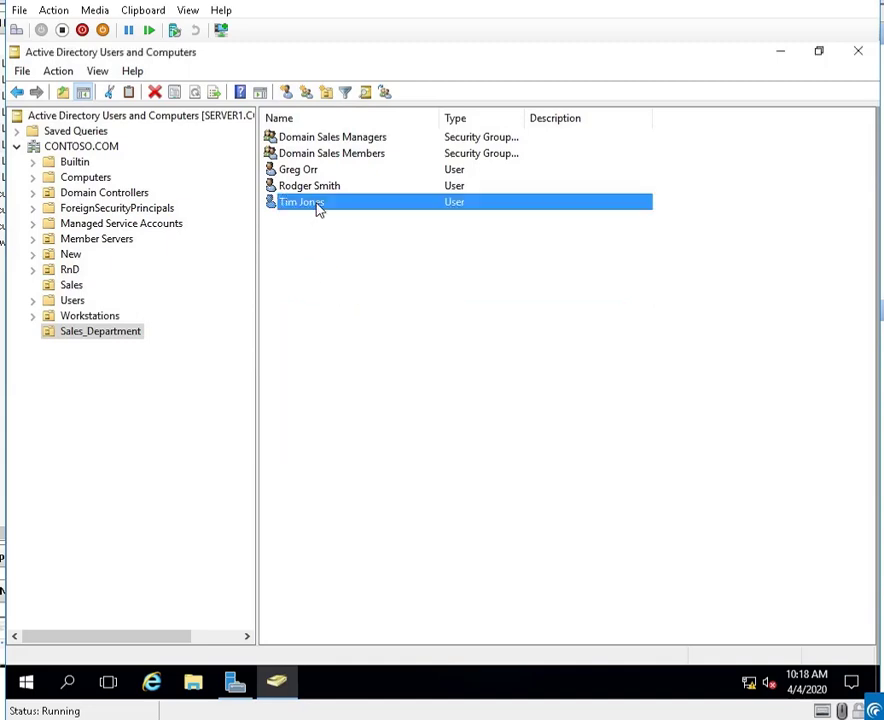
right_click(318, 207)
Step: Copy the user and enter the new user's first name, last name and logon name
click(352, 219)
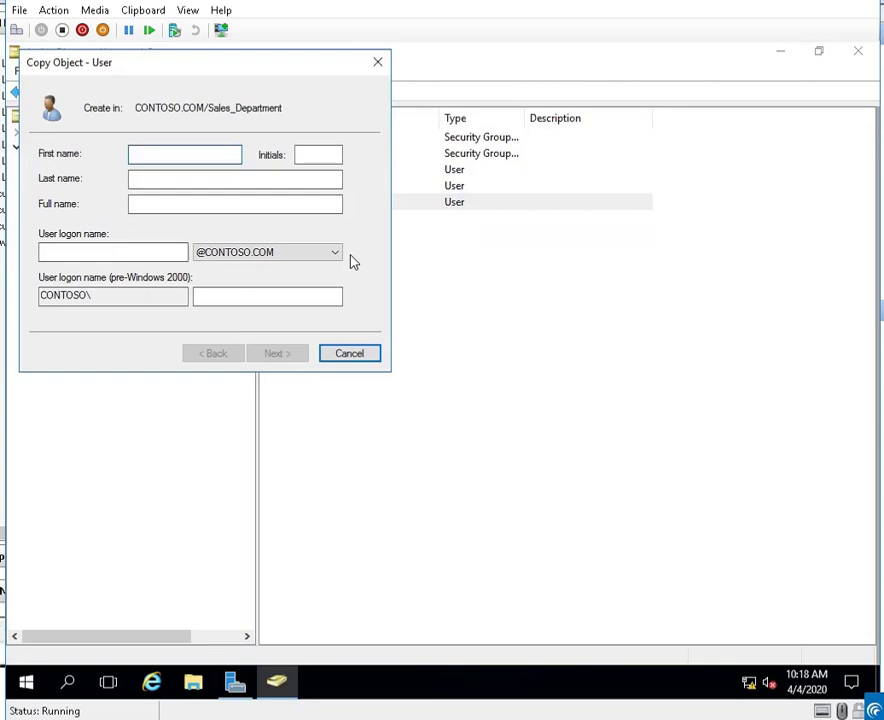
key(Tab)
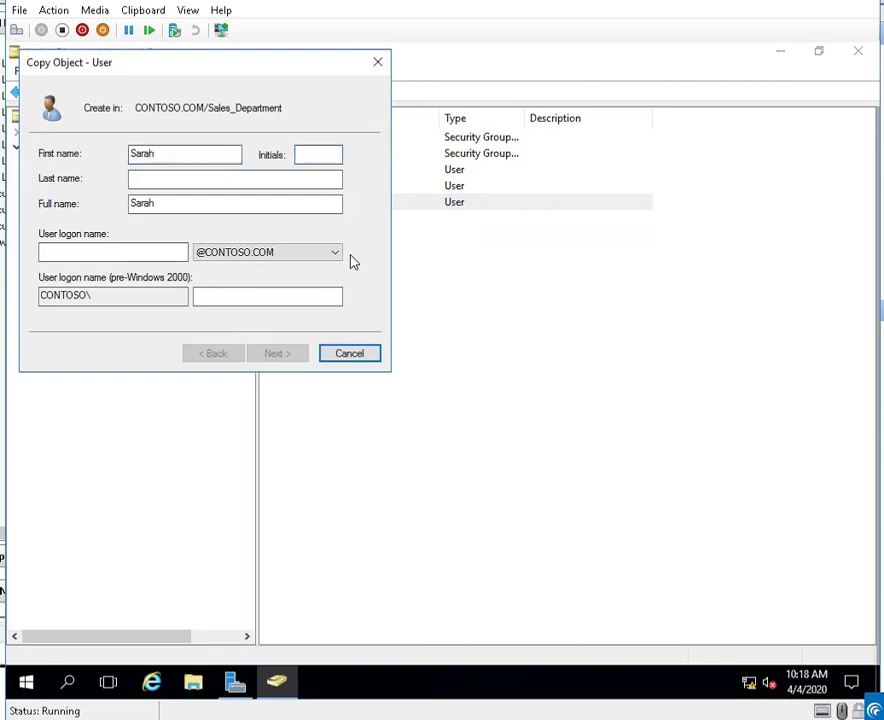
key(Tab)
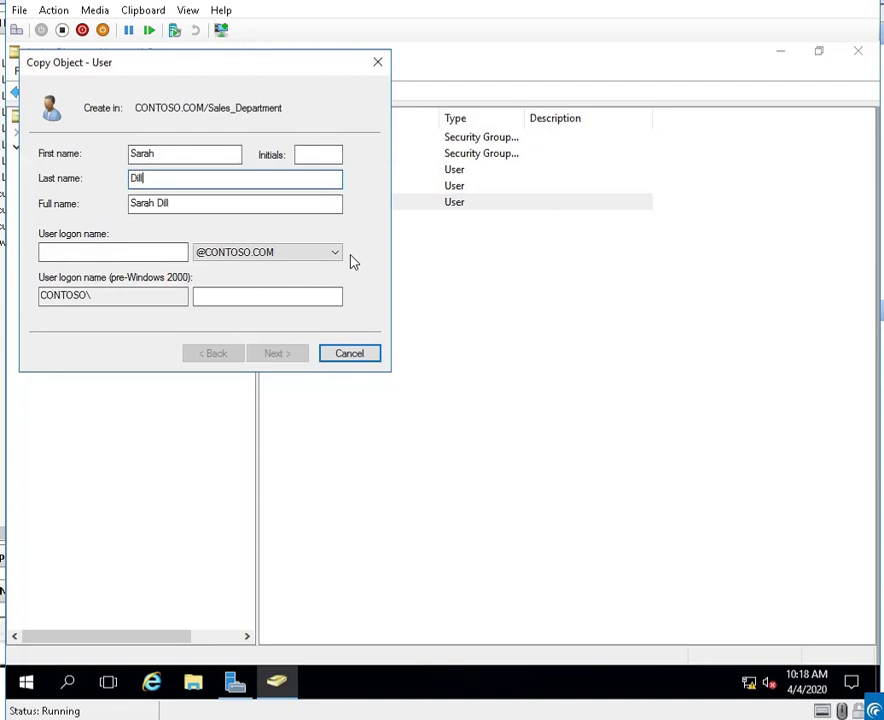
key(Tab)
key(Tab)
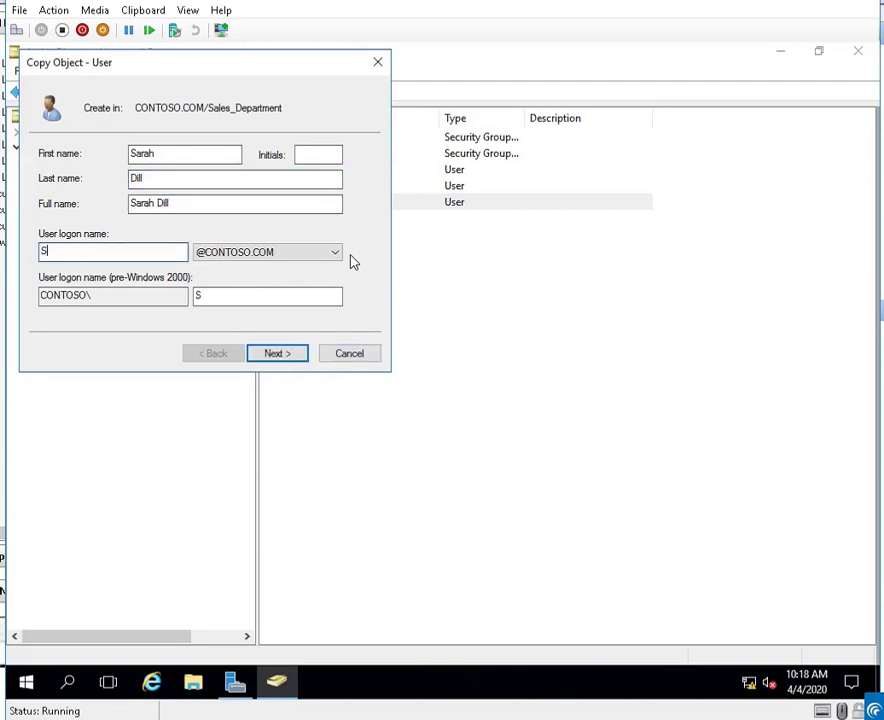
Step: Enter and confirm the copied user's password, then finish creating the account
key(Return)
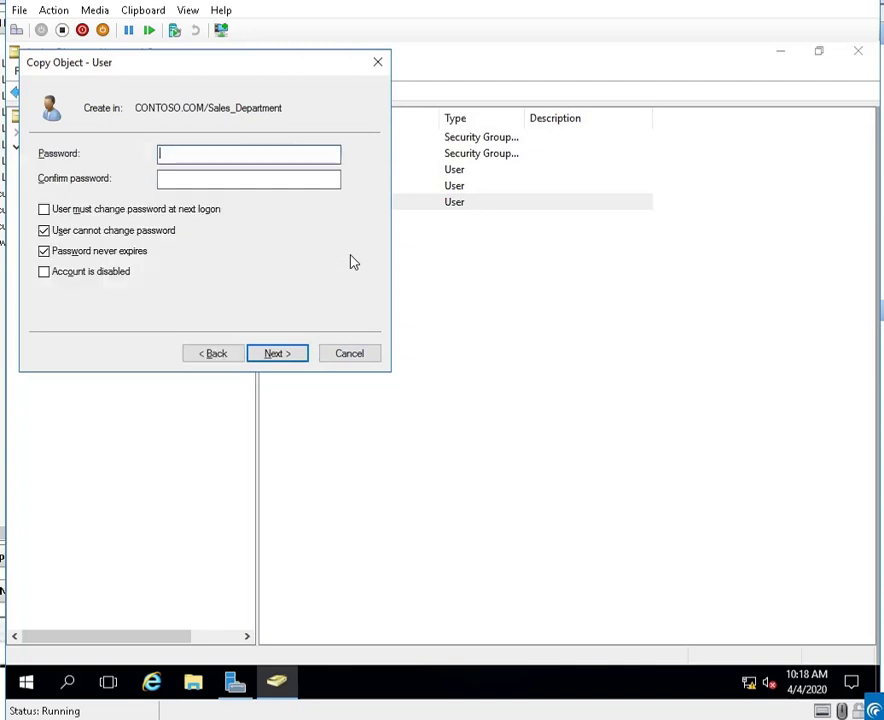
key(Tab)
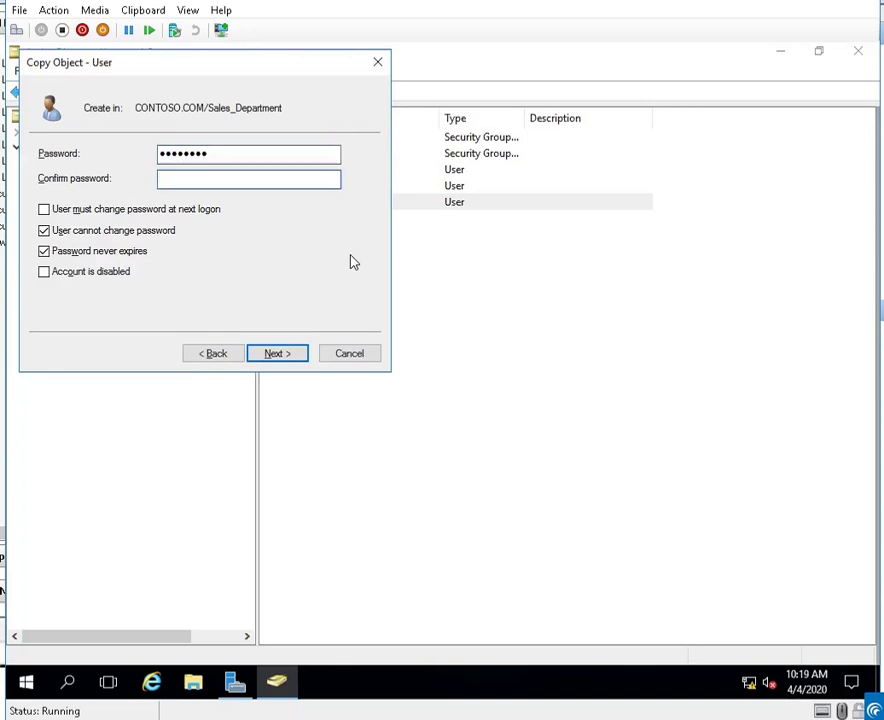
key(Return)
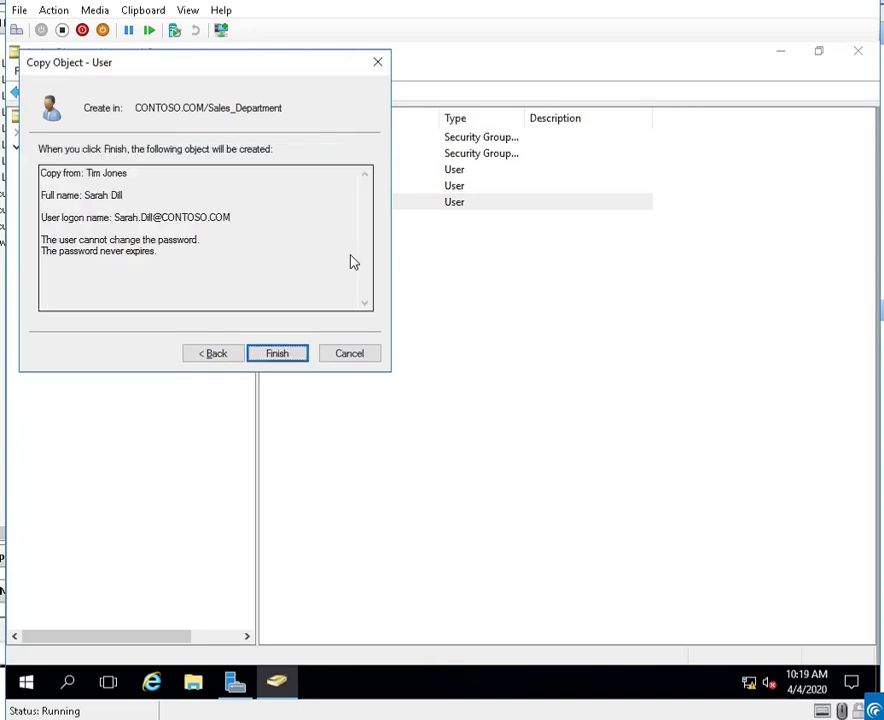
key(Return)
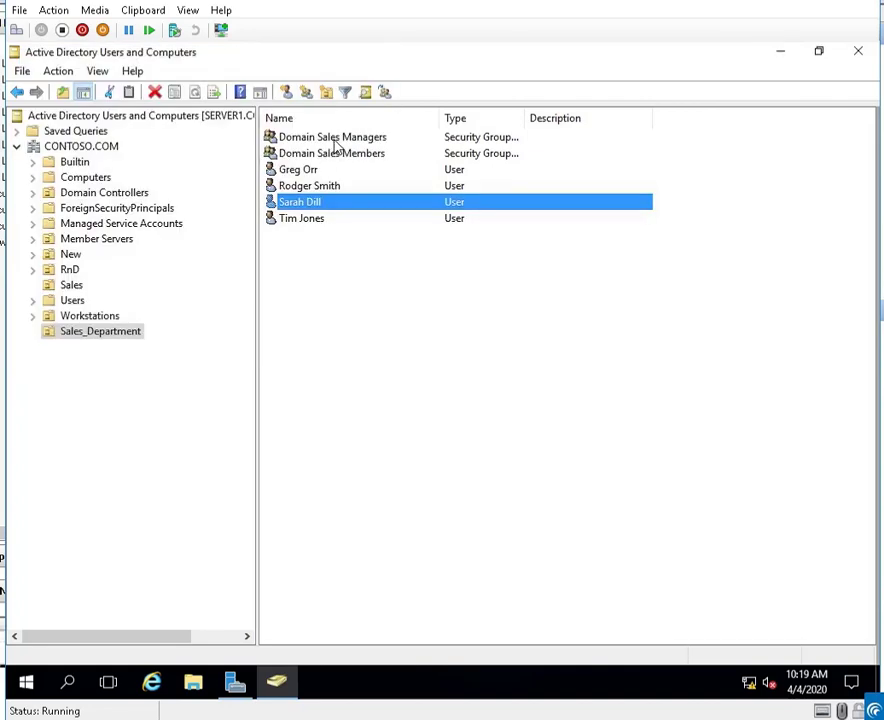
double_click(336, 142)
click(350, 200)
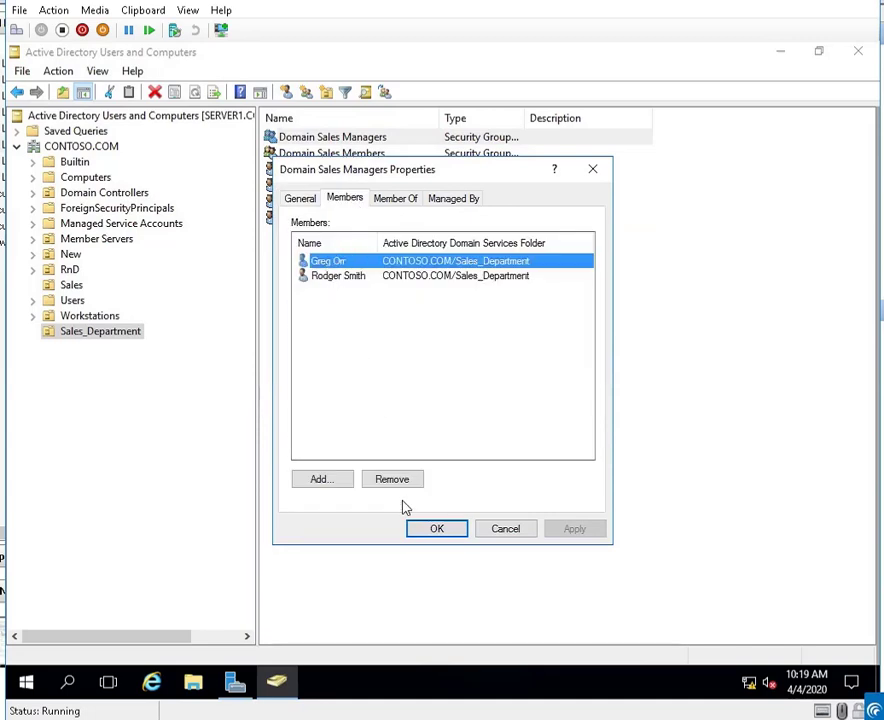
click(427, 535)
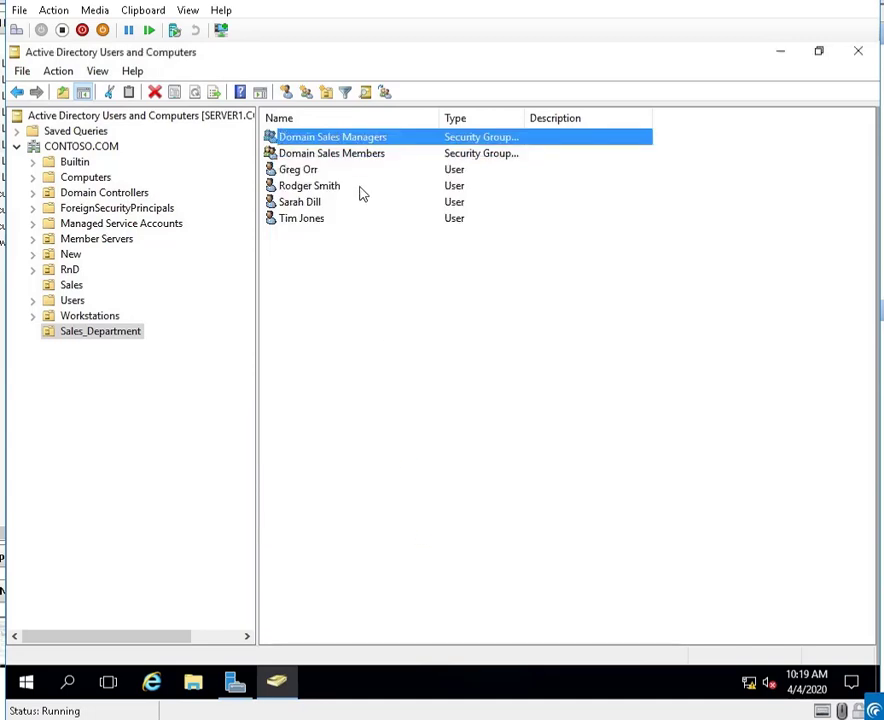
click(362, 156)
double_click(362, 160)
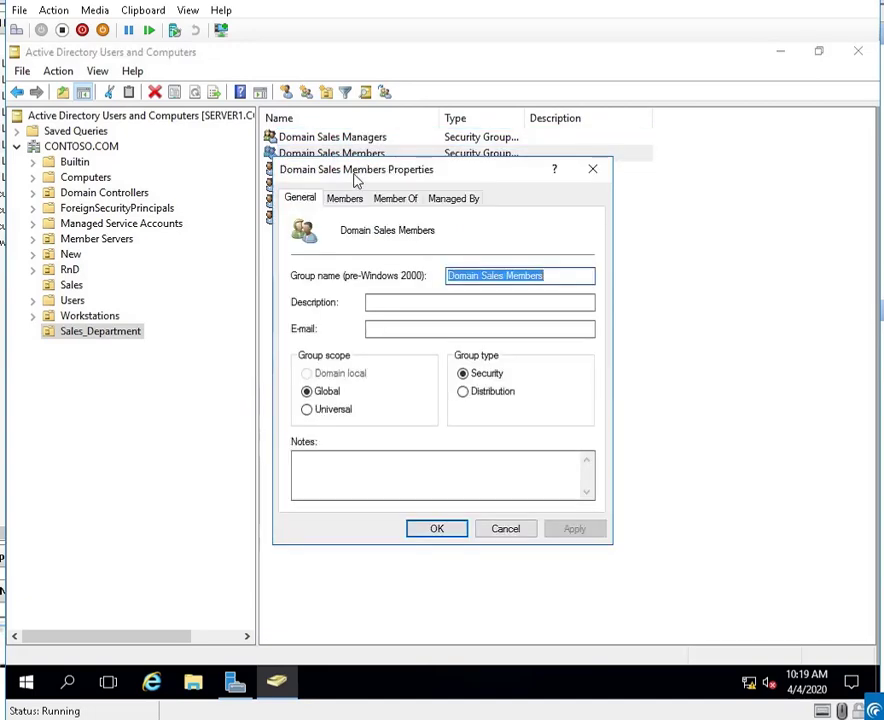
click(350, 203)
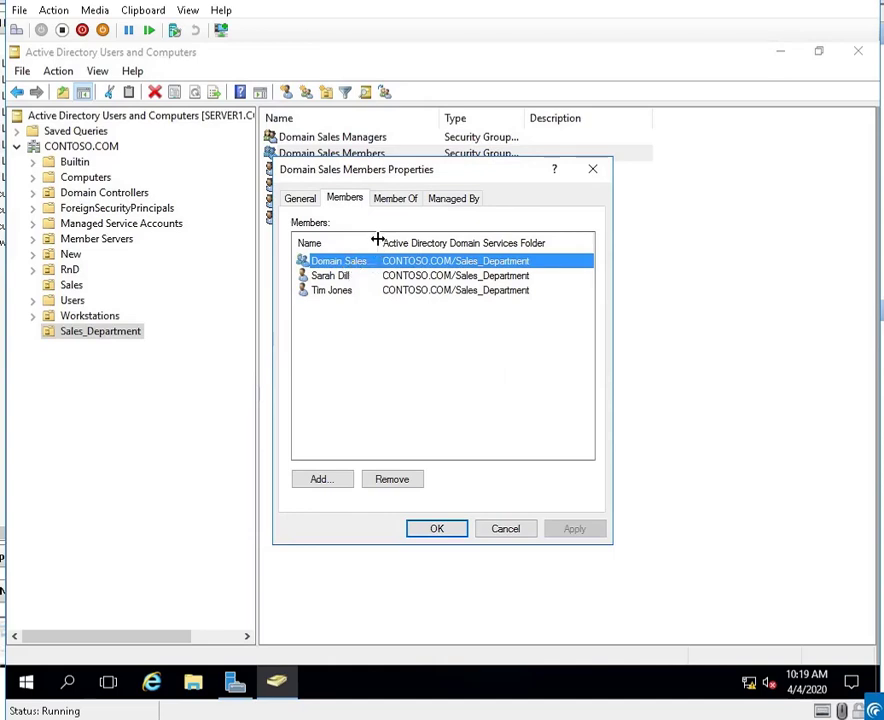
drag(378, 240, 404, 275)
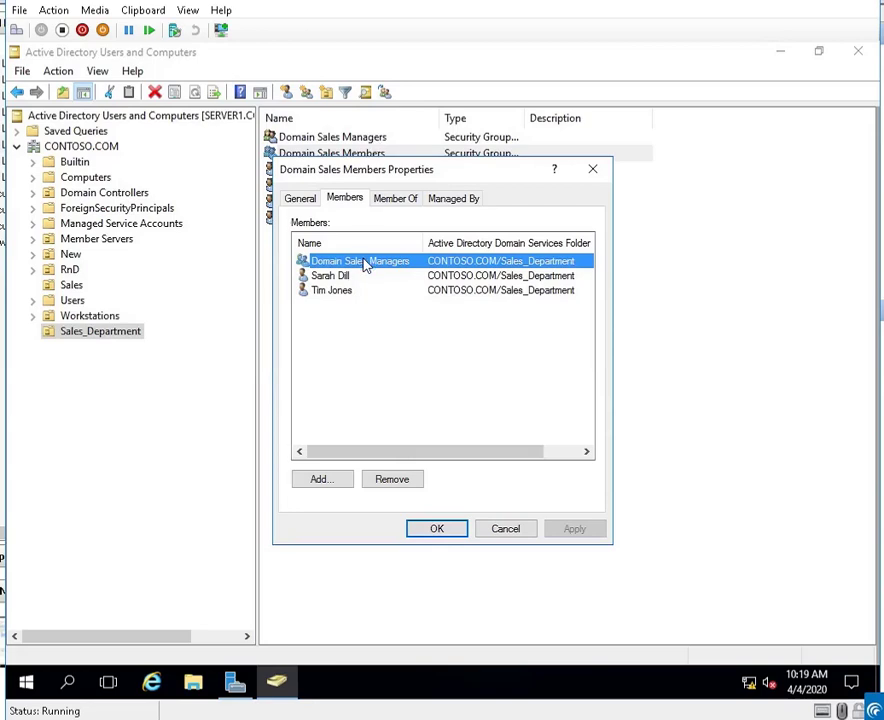
click(452, 535)
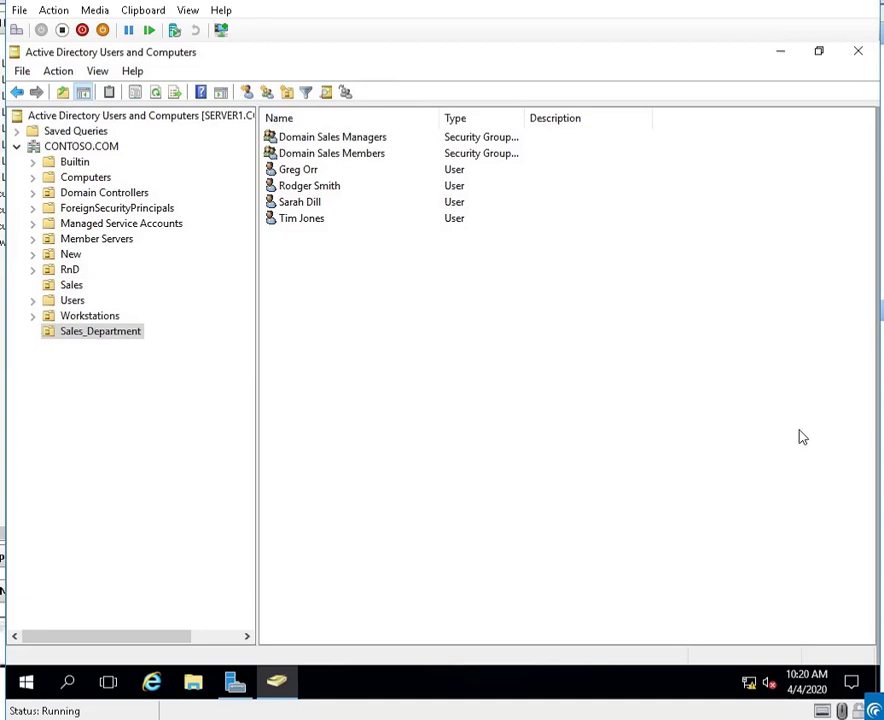
Step: Open File and Storage Services > Shares and launch the New Share Wizard
click(234, 682)
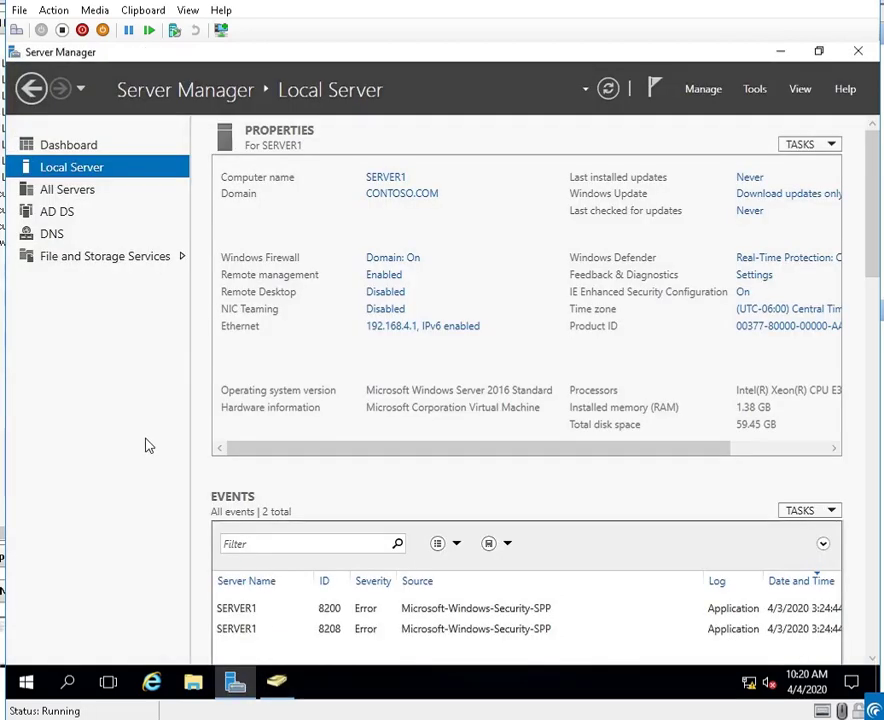
click(99, 257)
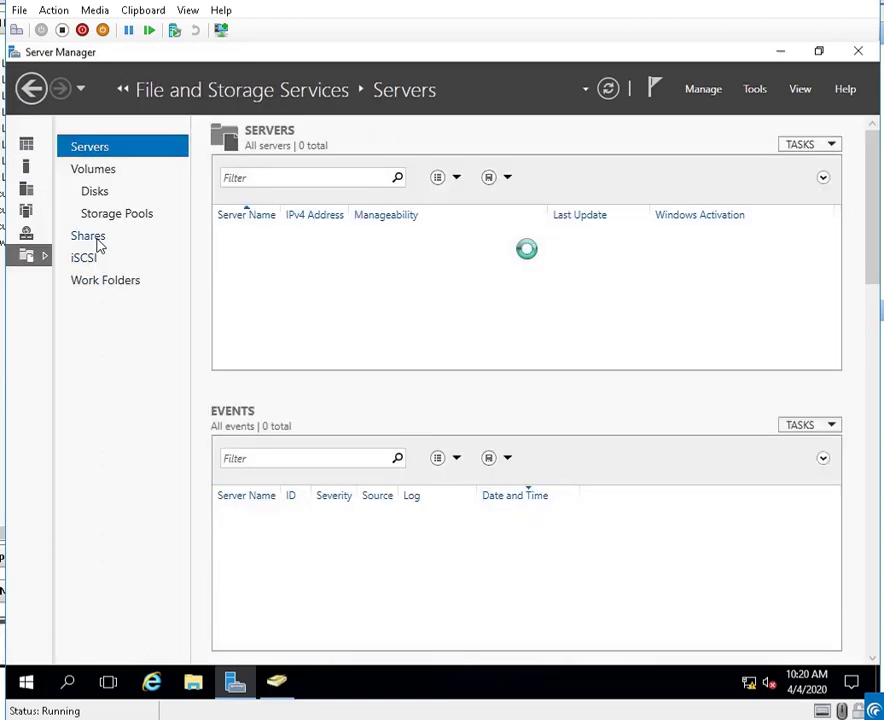
click(99, 240)
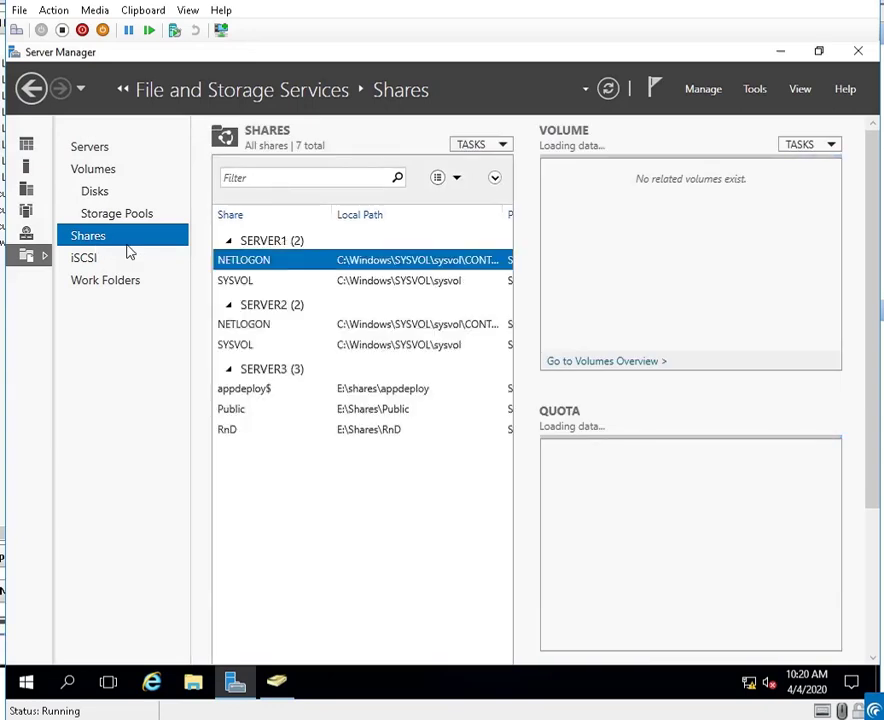
click(505, 146)
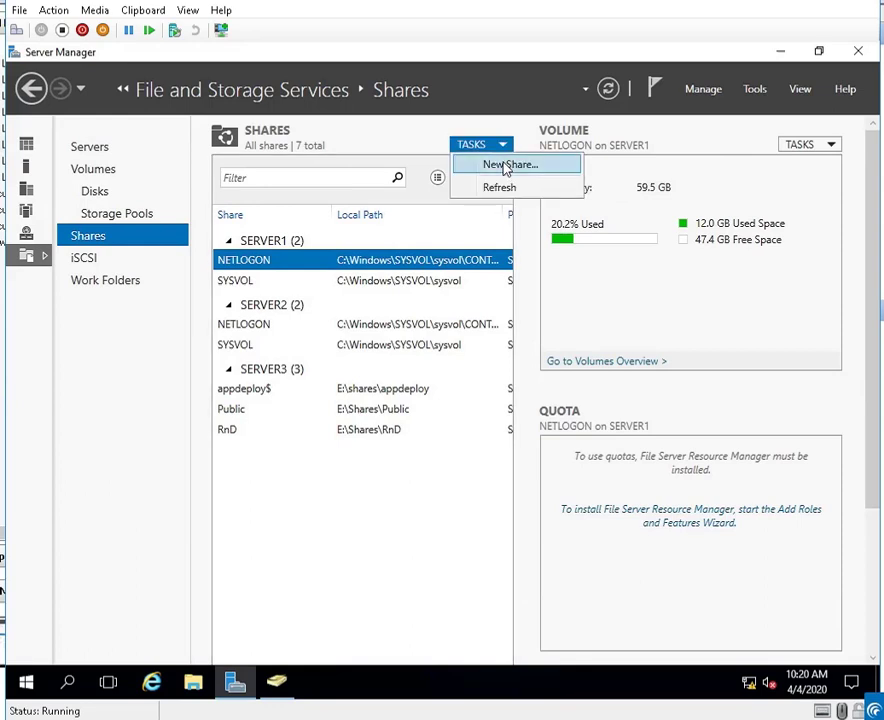
click(506, 166)
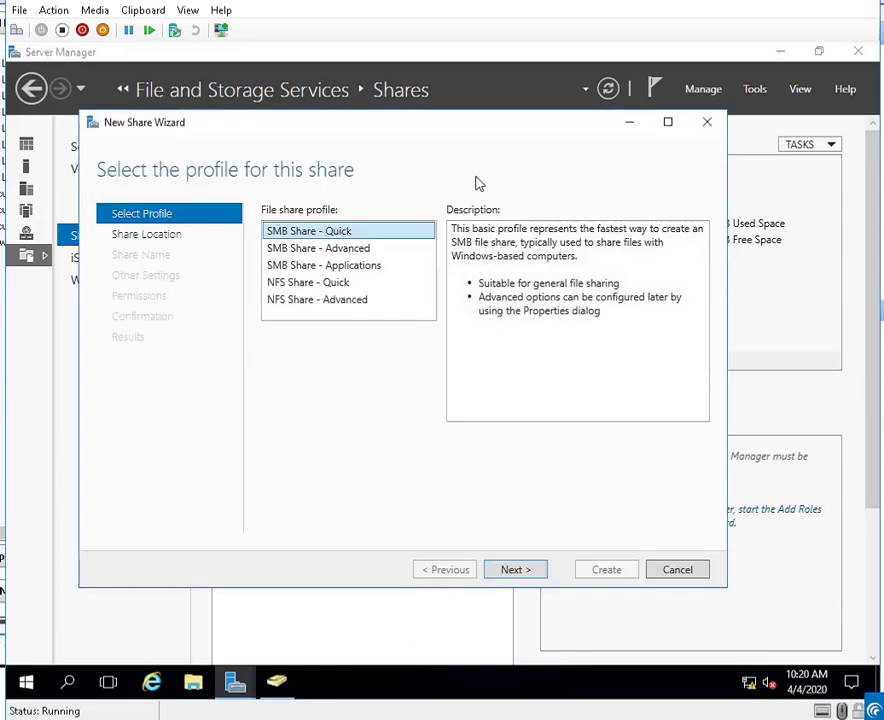
Step: Create a quick SMB share named msales on SERVER3's E: volume
click(533, 576)
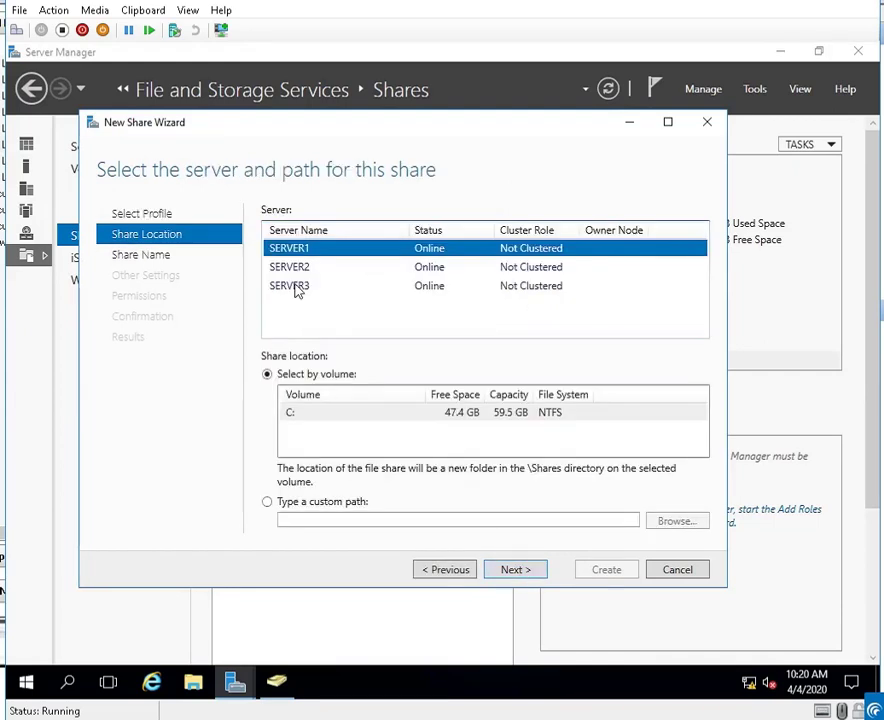
click(296, 288)
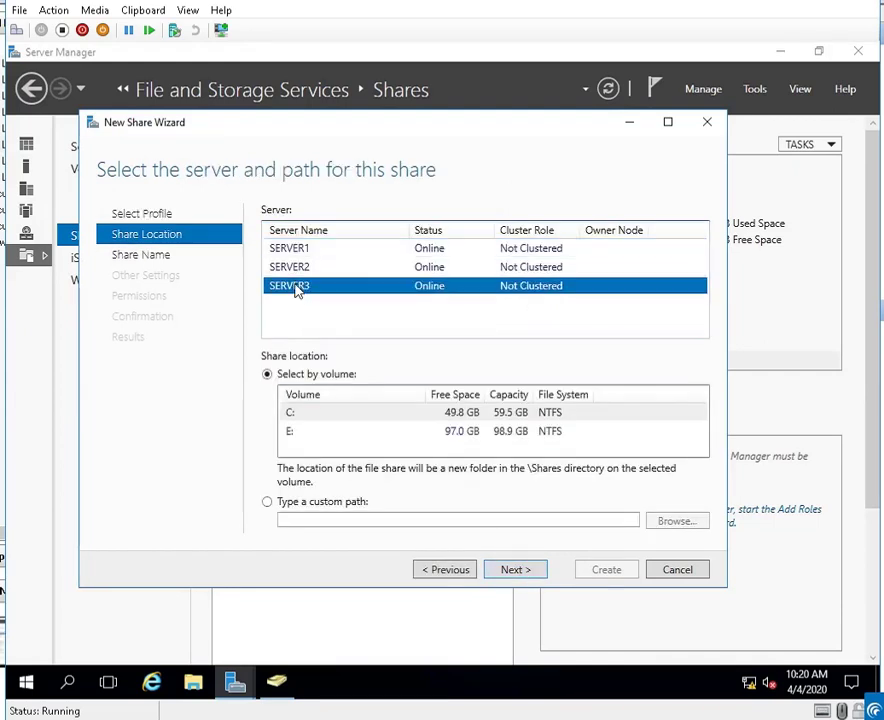
click(316, 438)
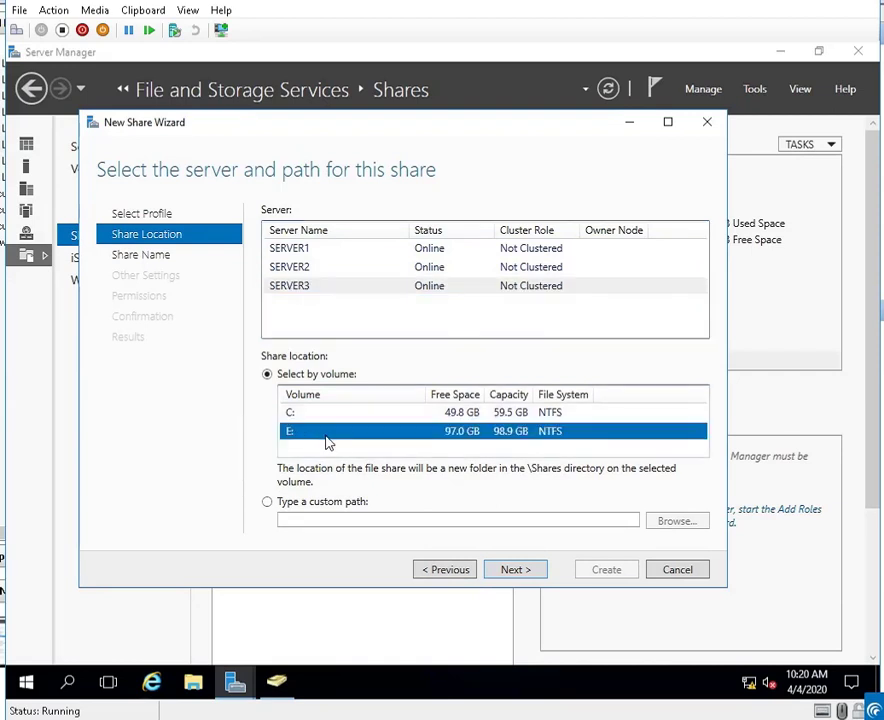
click(530, 577)
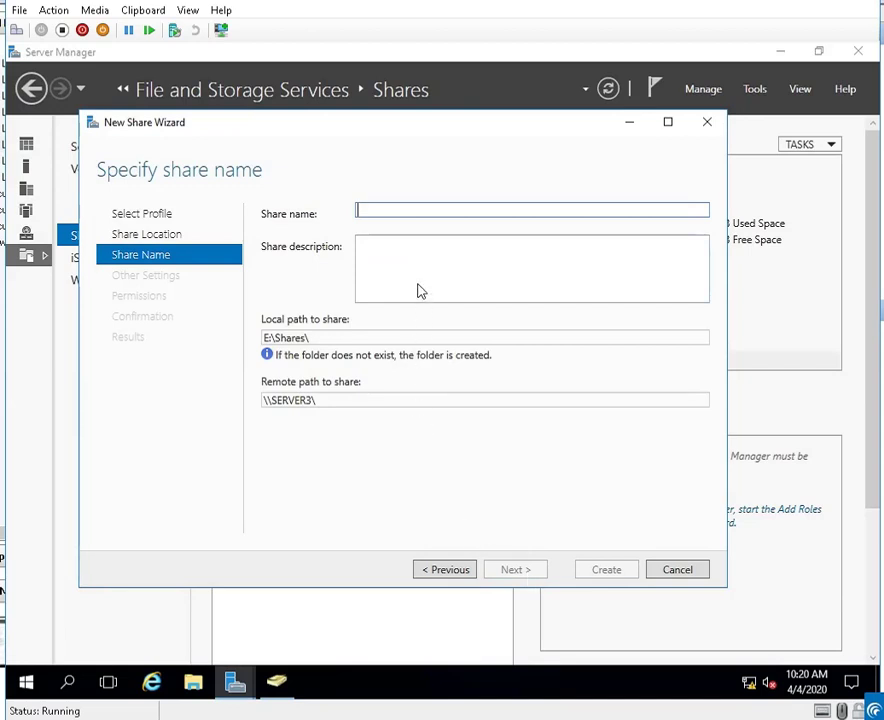
text(msales)
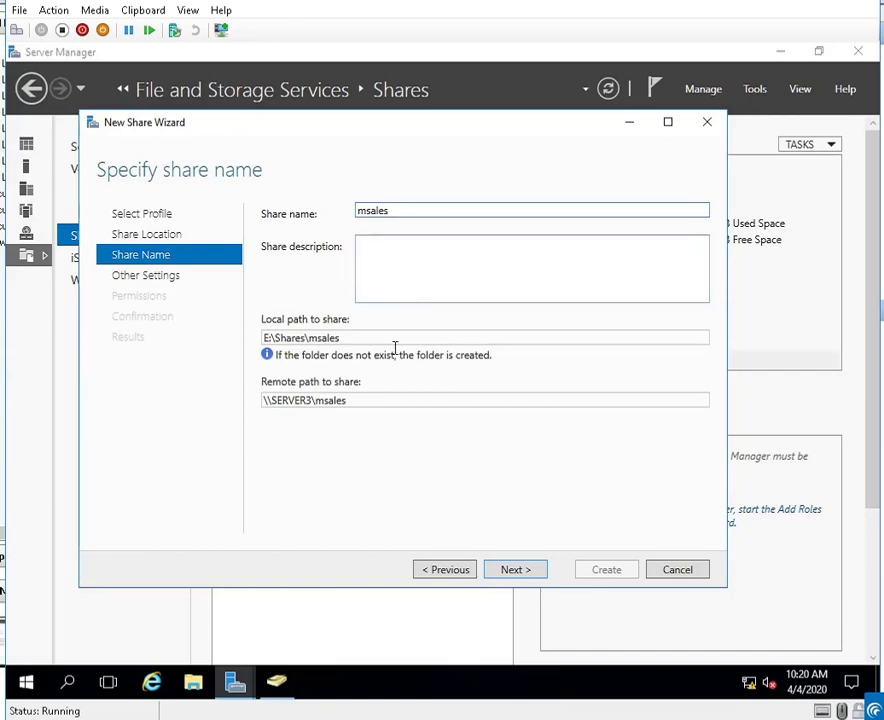
triple_click(362, 402)
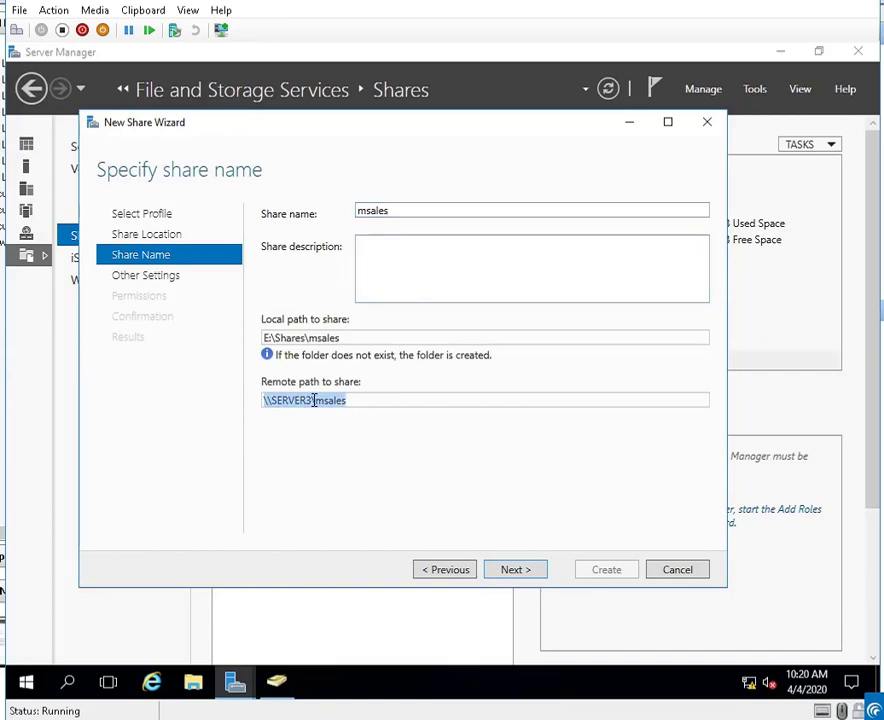
click(364, 400)
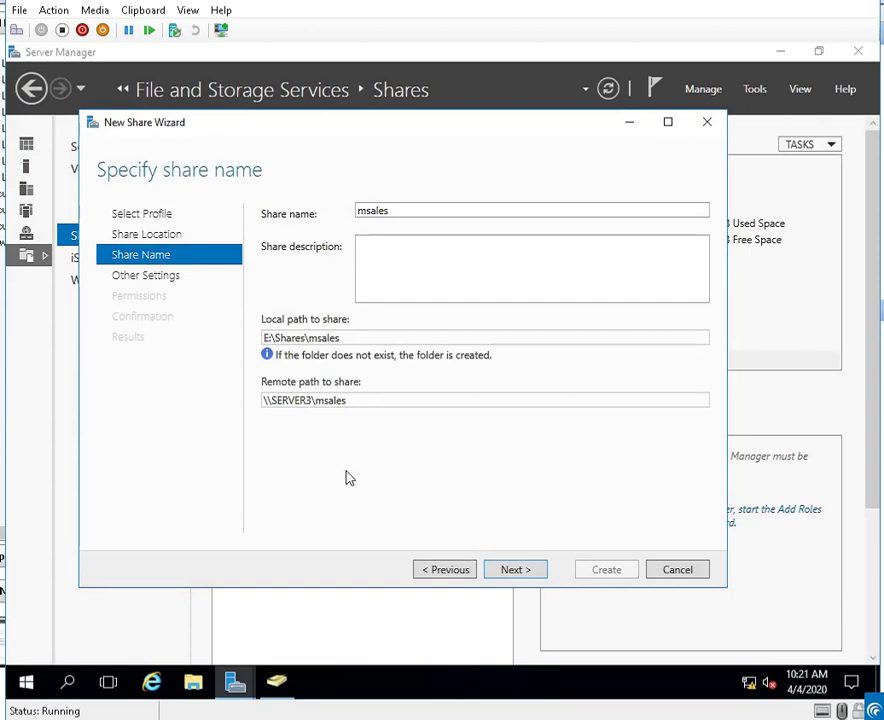
click(525, 572)
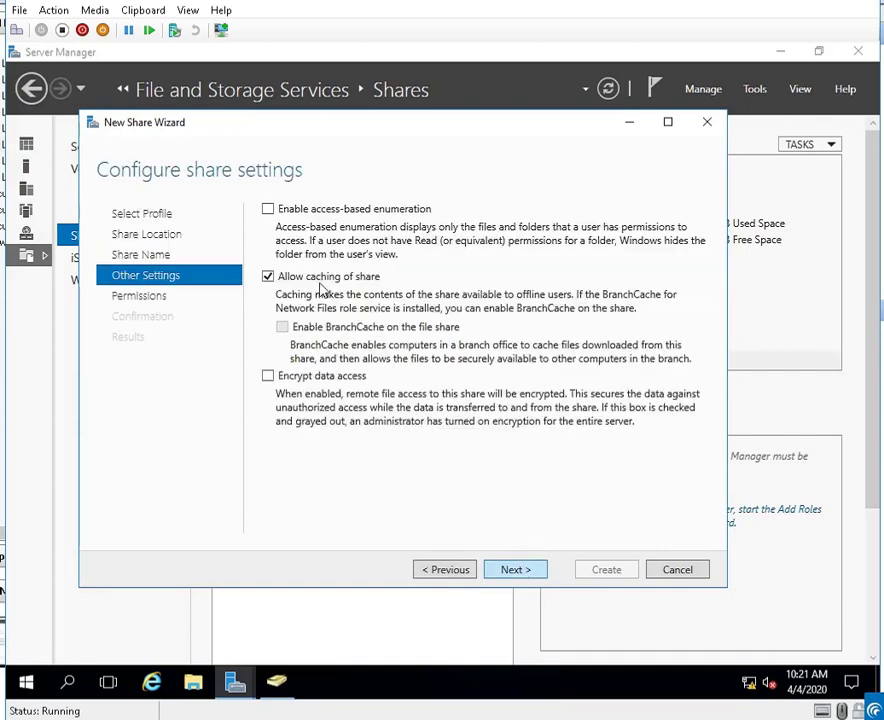
Step: Turn off caching and turn on encrypted data access for msales
click(268, 278)
click(300, 377)
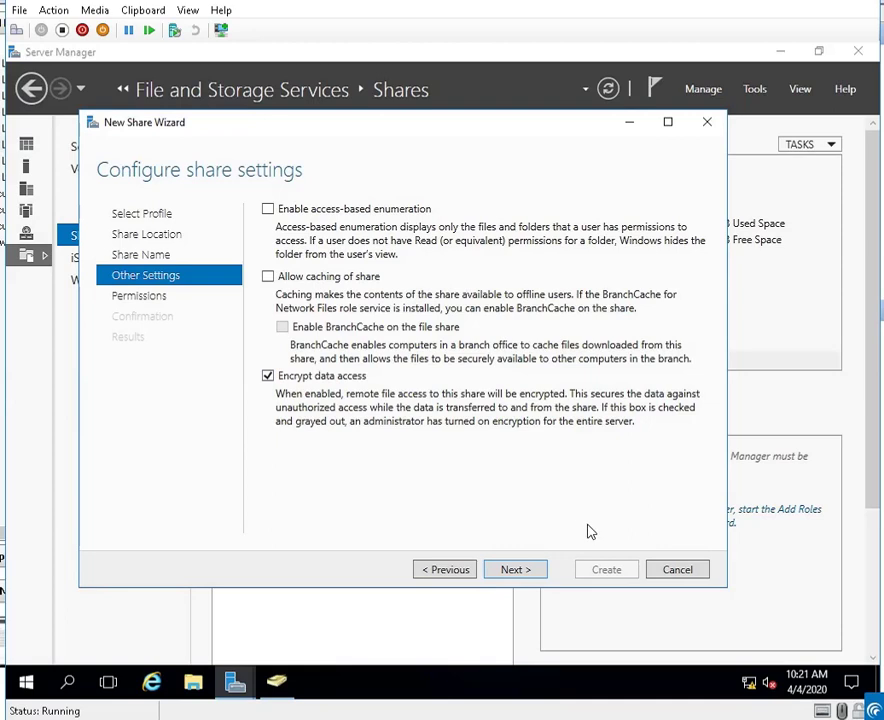
click(528, 576)
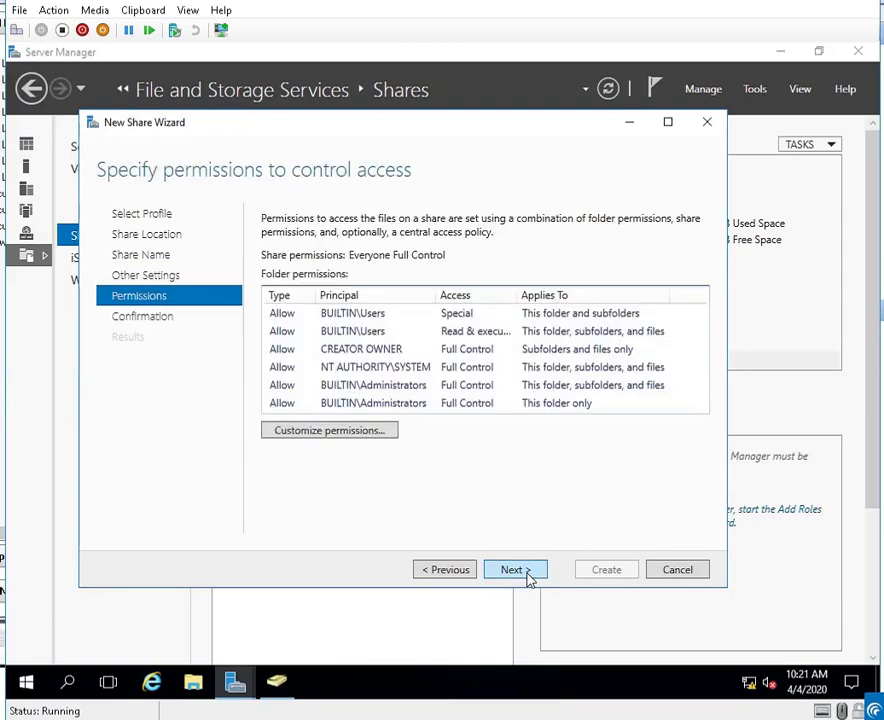
Step: Reduce Everyone's msales share permission from Full Control to Change
click(355, 433)
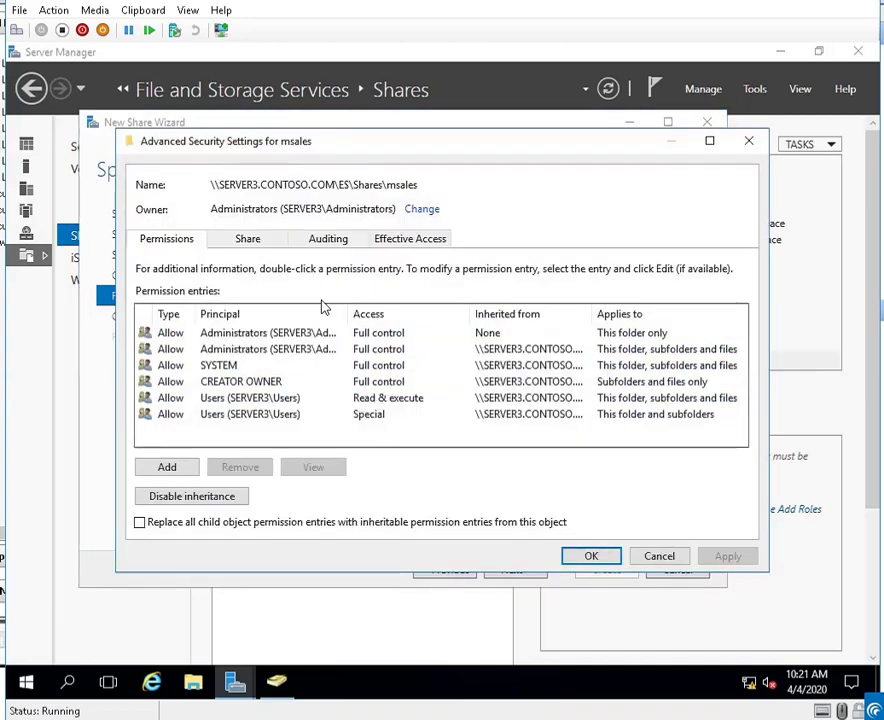
click(248, 241)
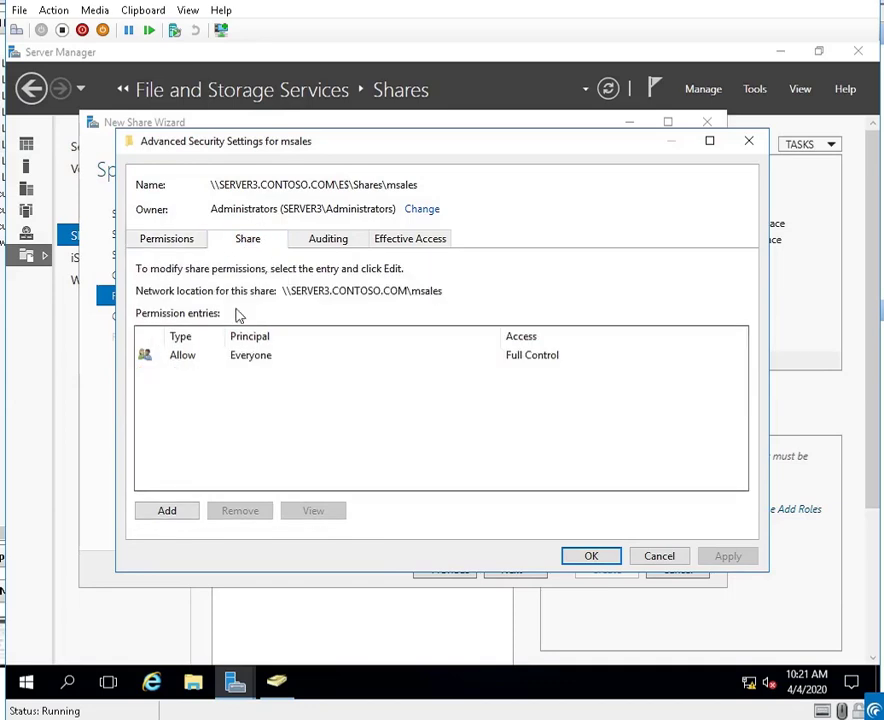
click(257, 362)
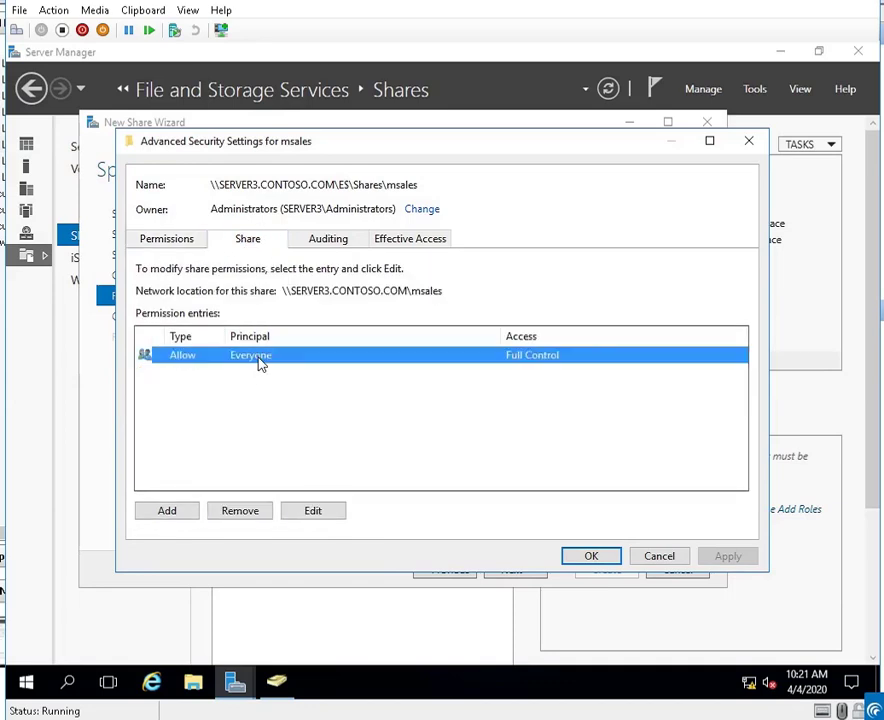
click(322, 513)
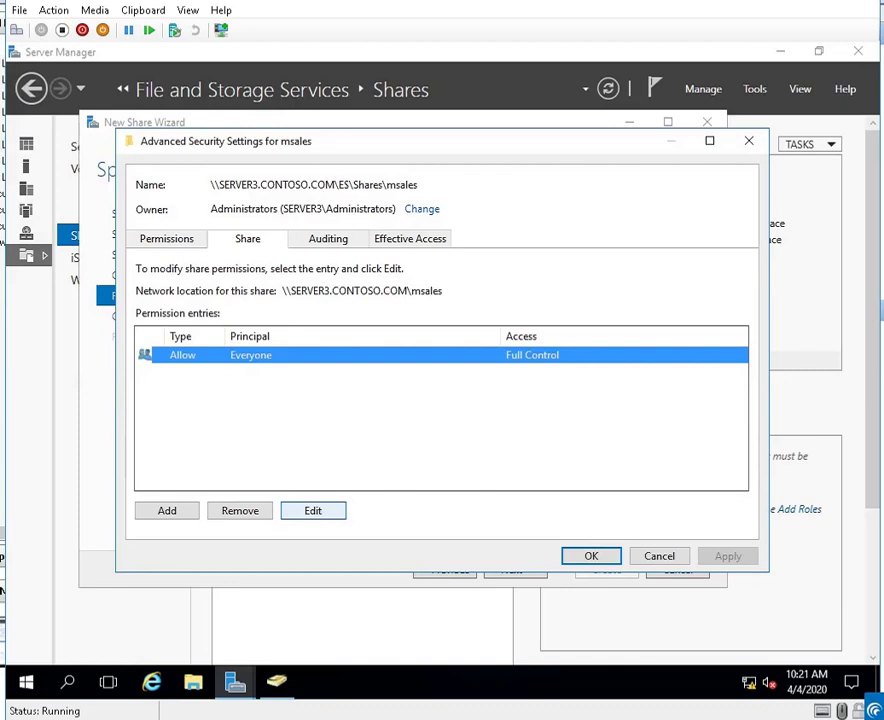
double_click(215, 355)
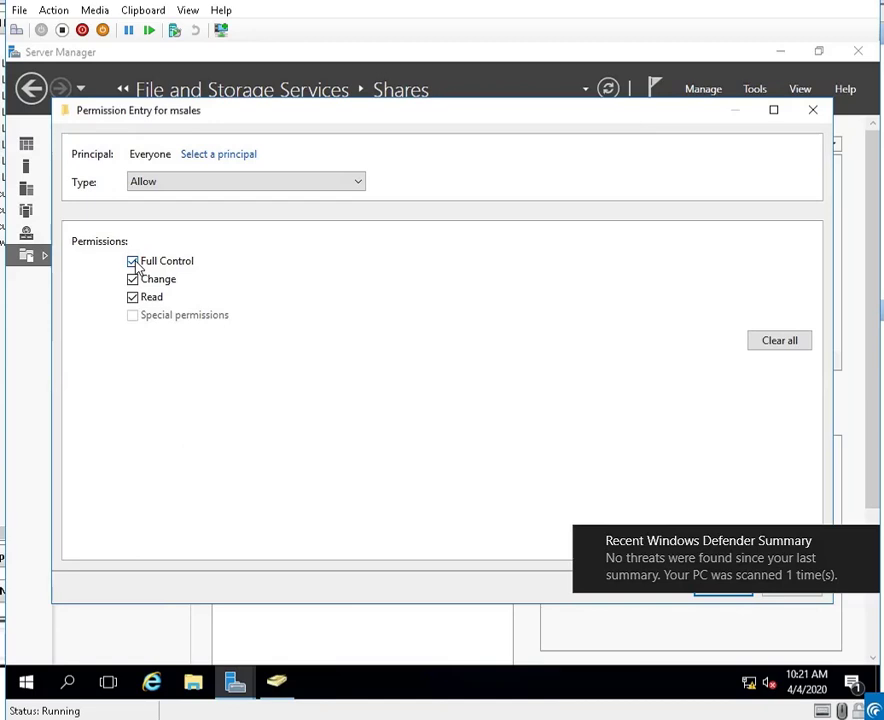
click(135, 264)
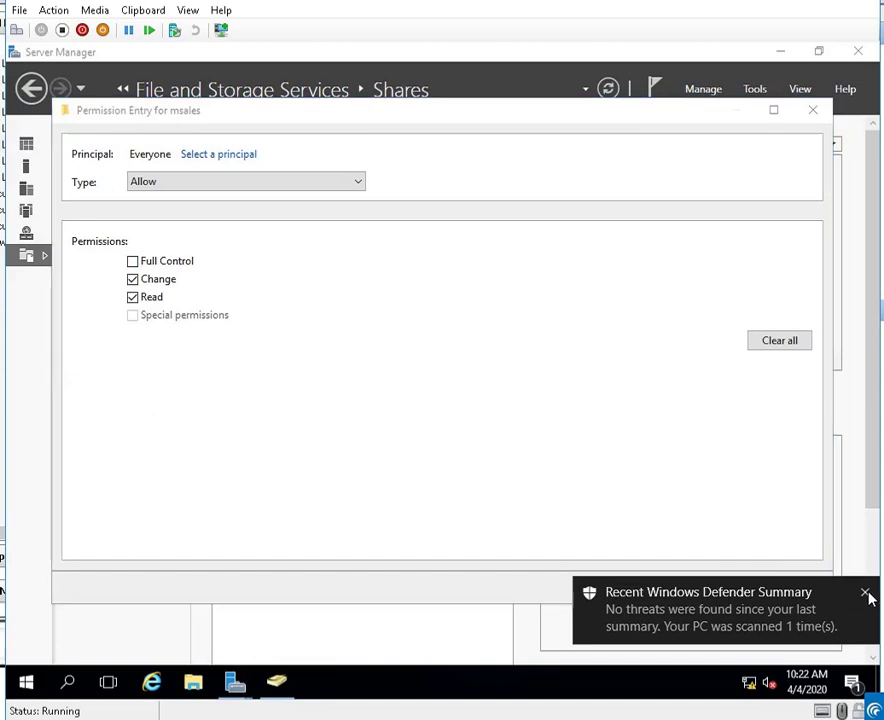
click(866, 593)
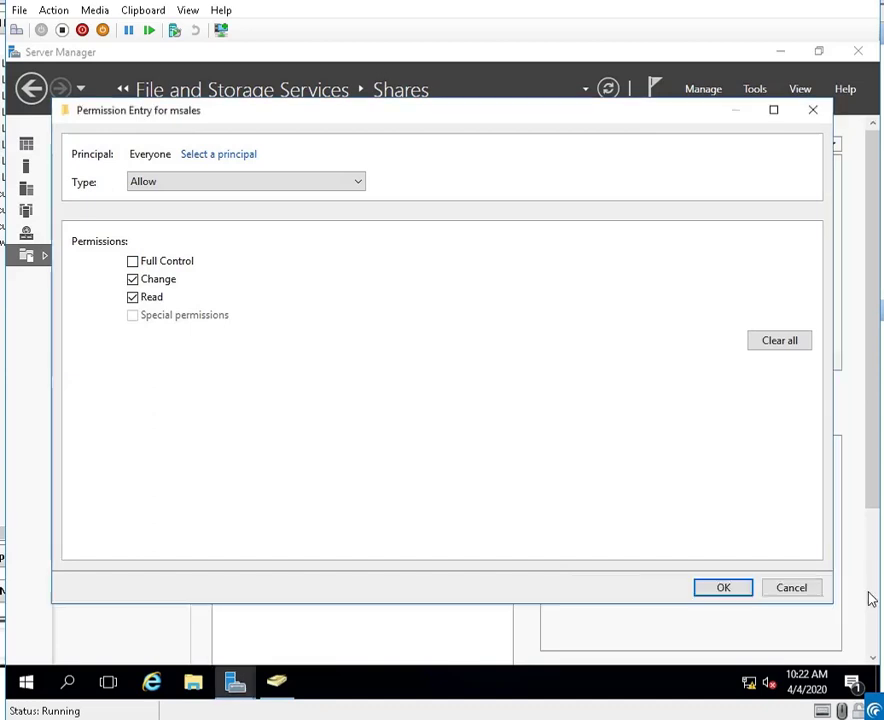
click(720, 589)
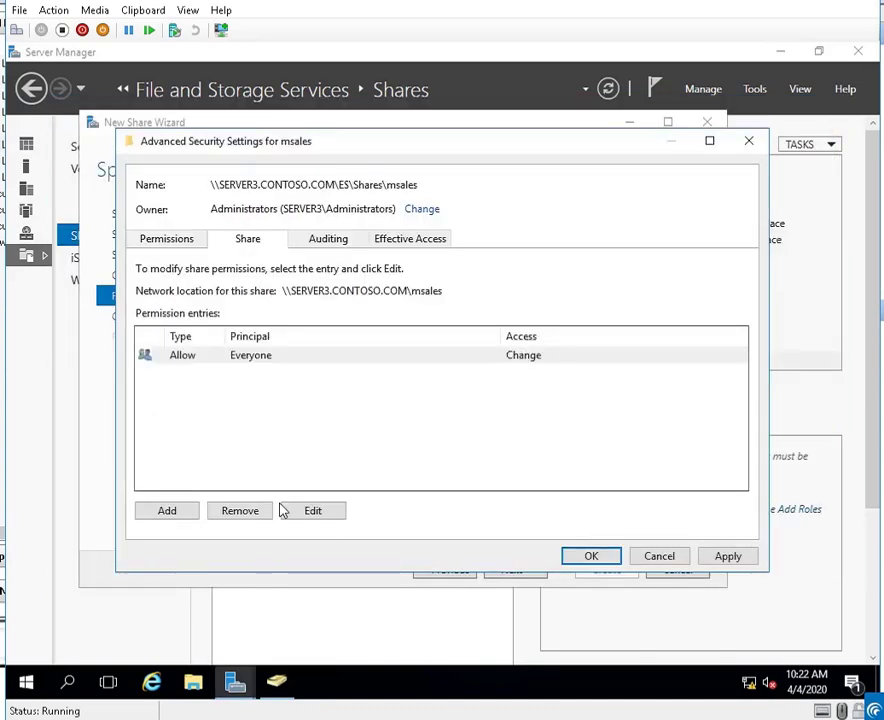
Step: Add SERVER3\Administrators with Full Control to the msales share permissions and apply
click(168, 512)
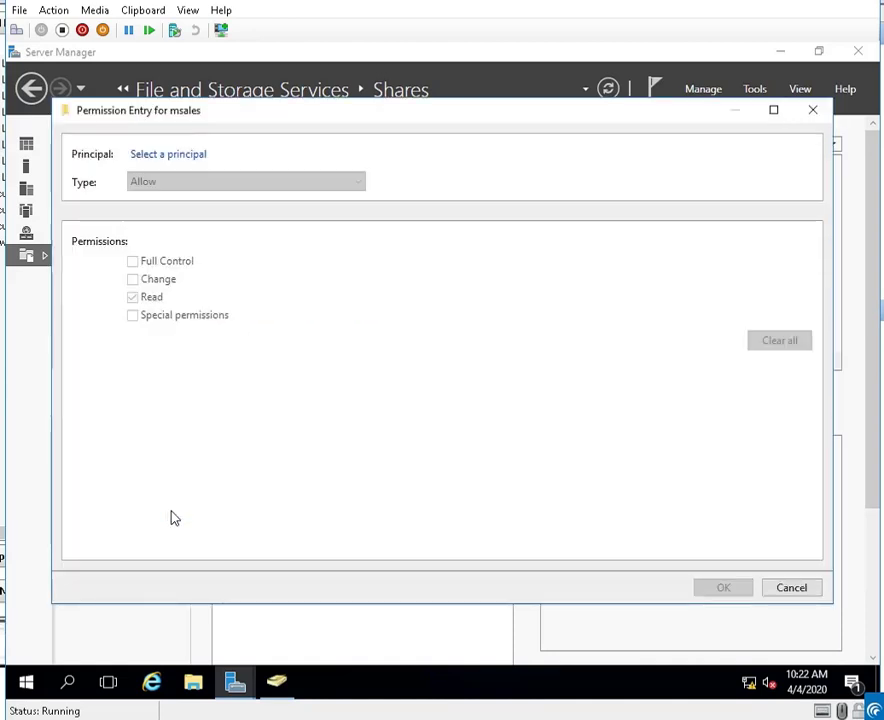
click(182, 156)
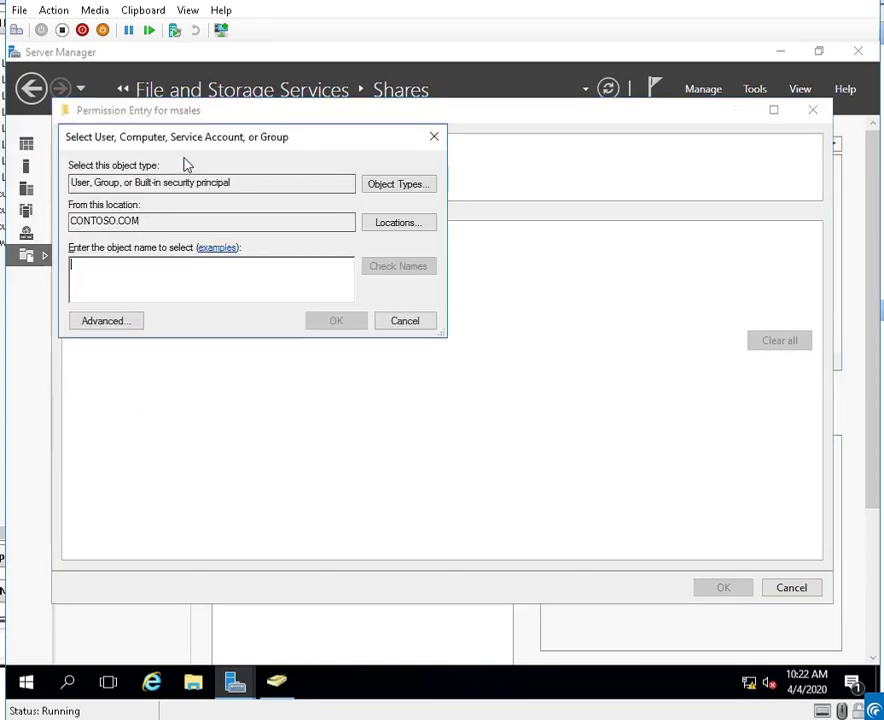
click(407, 230)
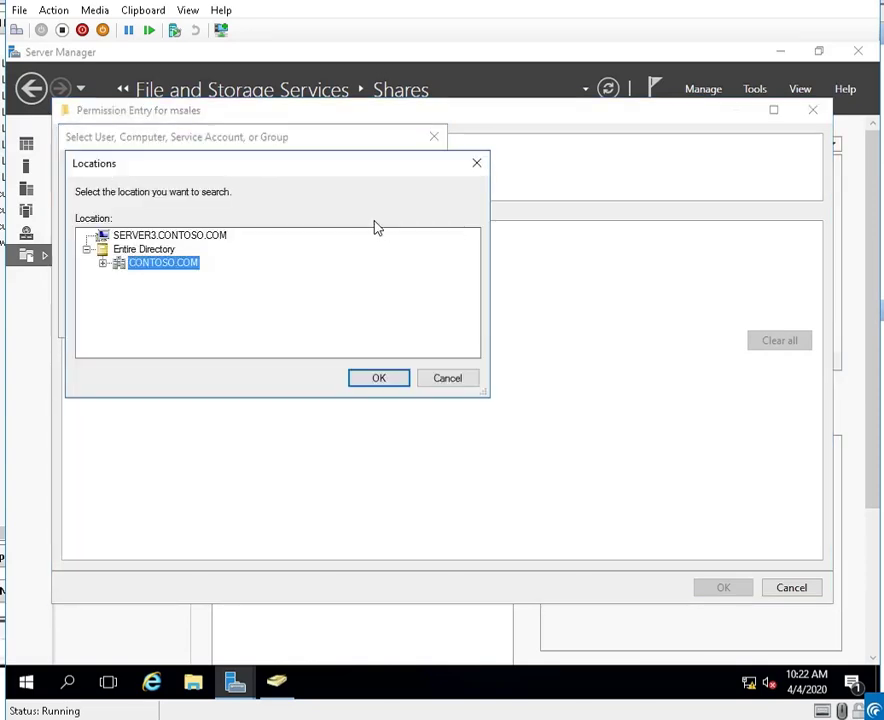
click(212, 236)
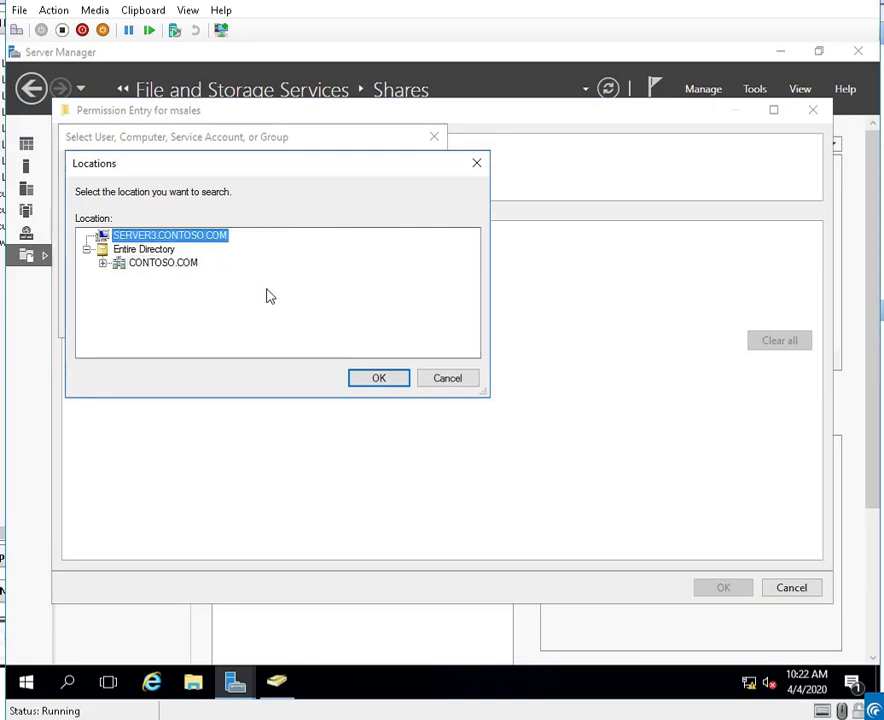
click(366, 377)
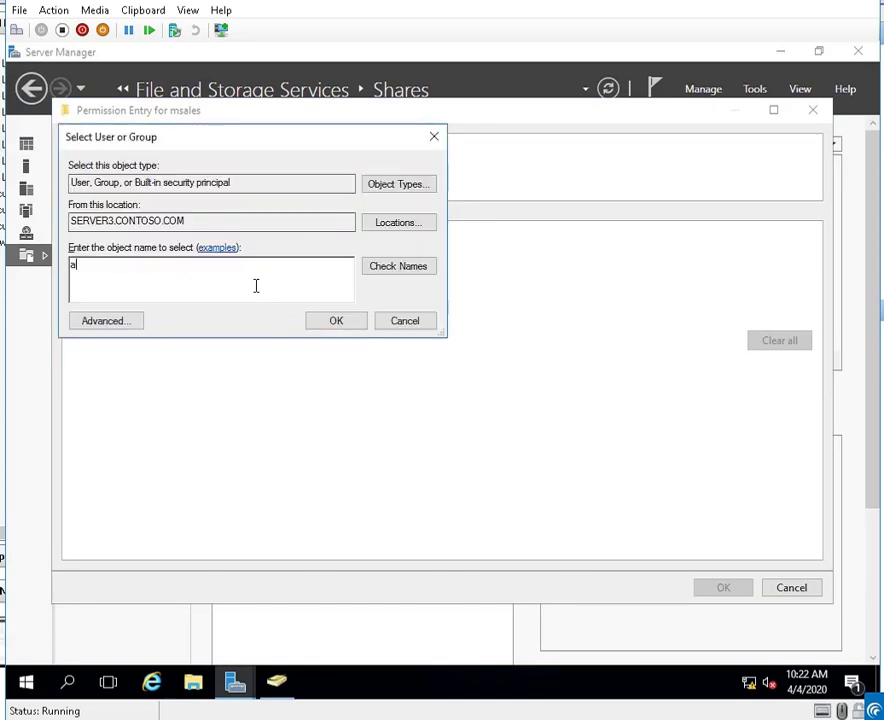
click(256, 286)
text(administrators)
click(337, 321)
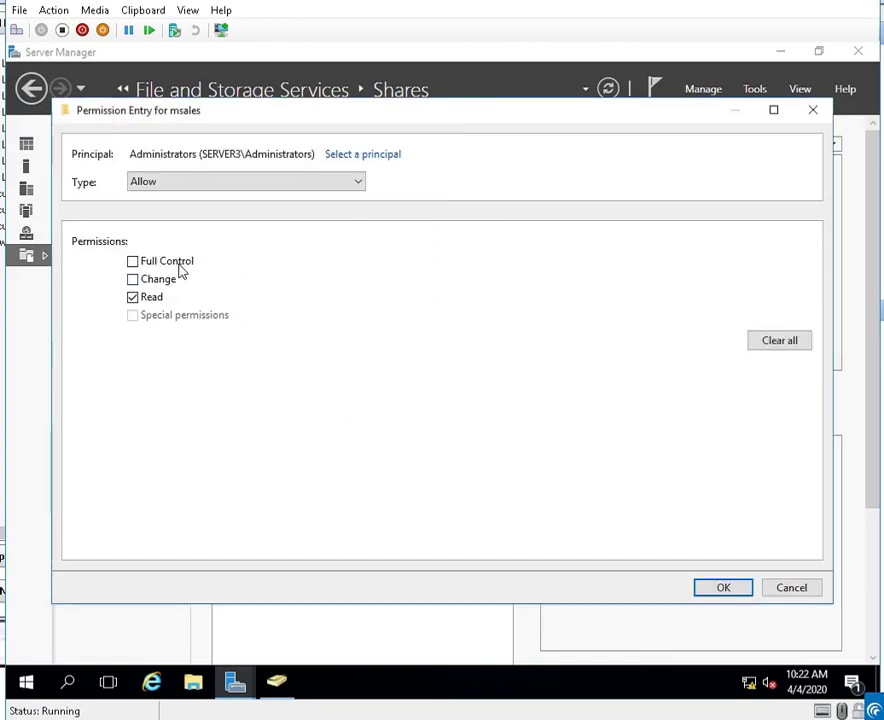
click(181, 268)
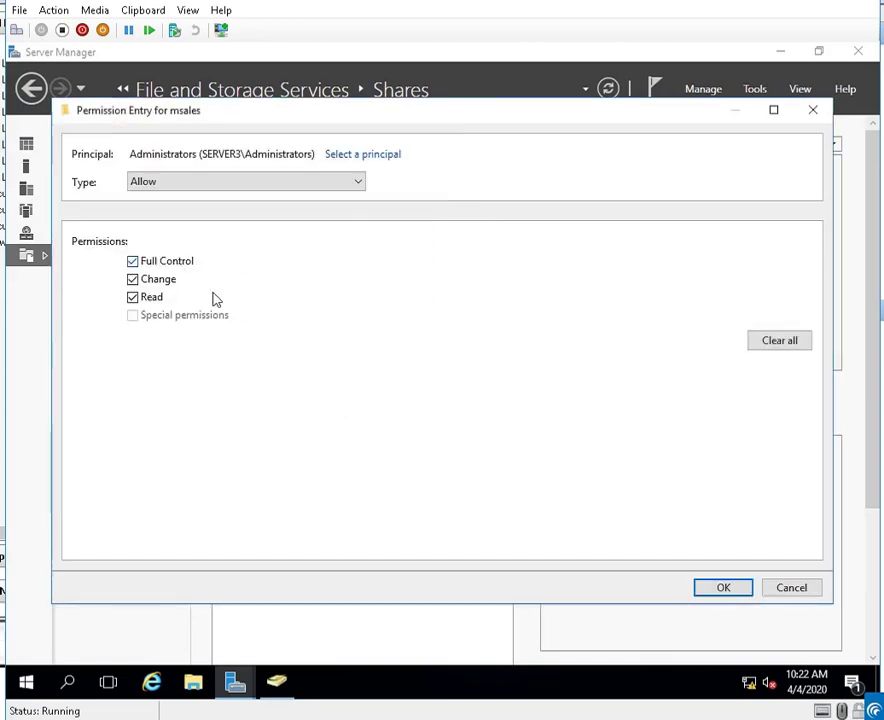
click(718, 590)
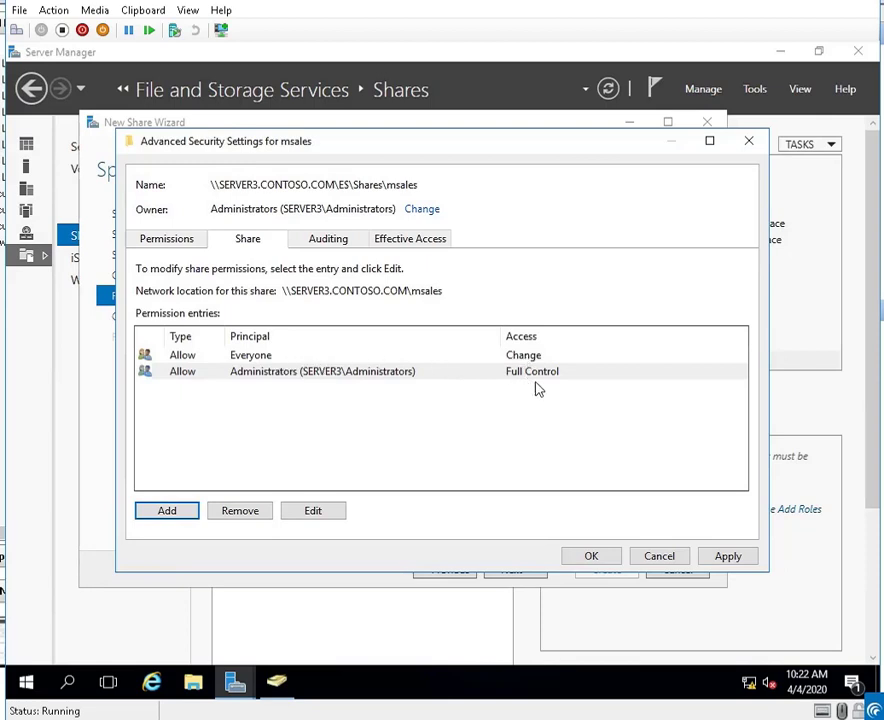
click(732, 562)
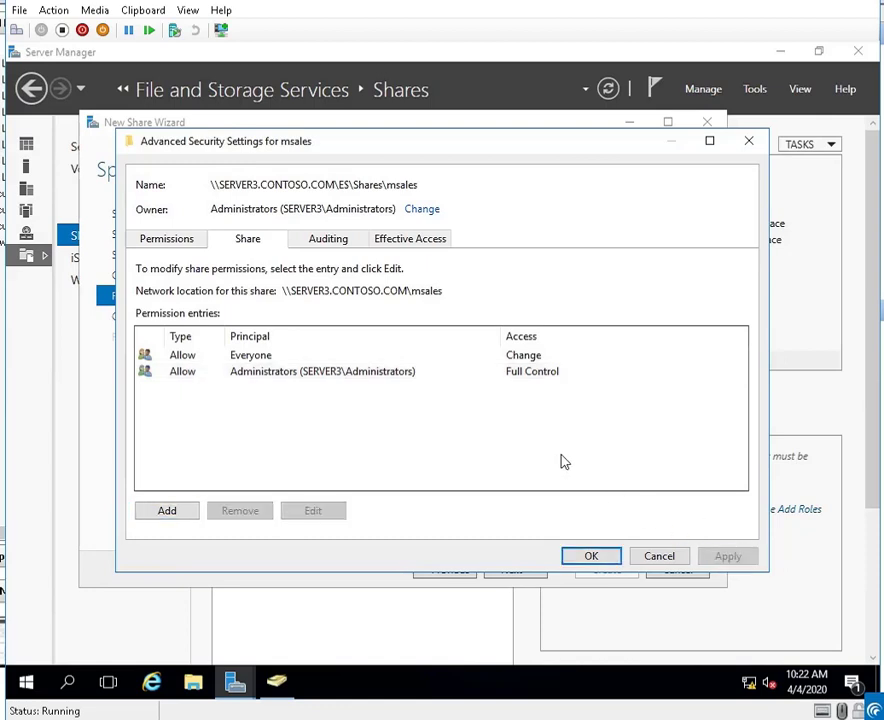
Step: Disable inheritance on msales, converting to explicit permissions, and remove both Users entries
click(157, 244)
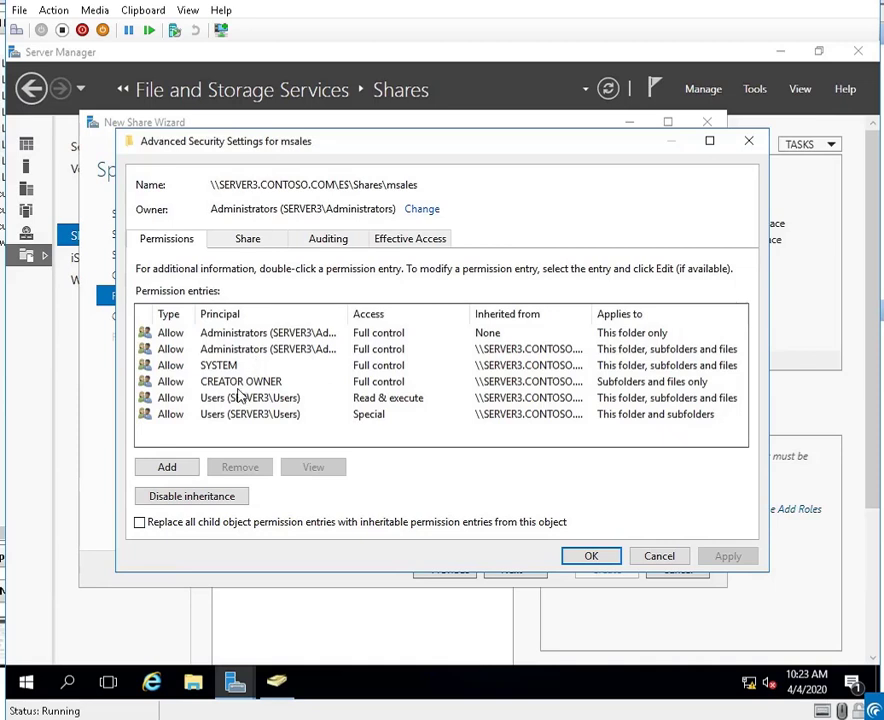
click(211, 500)
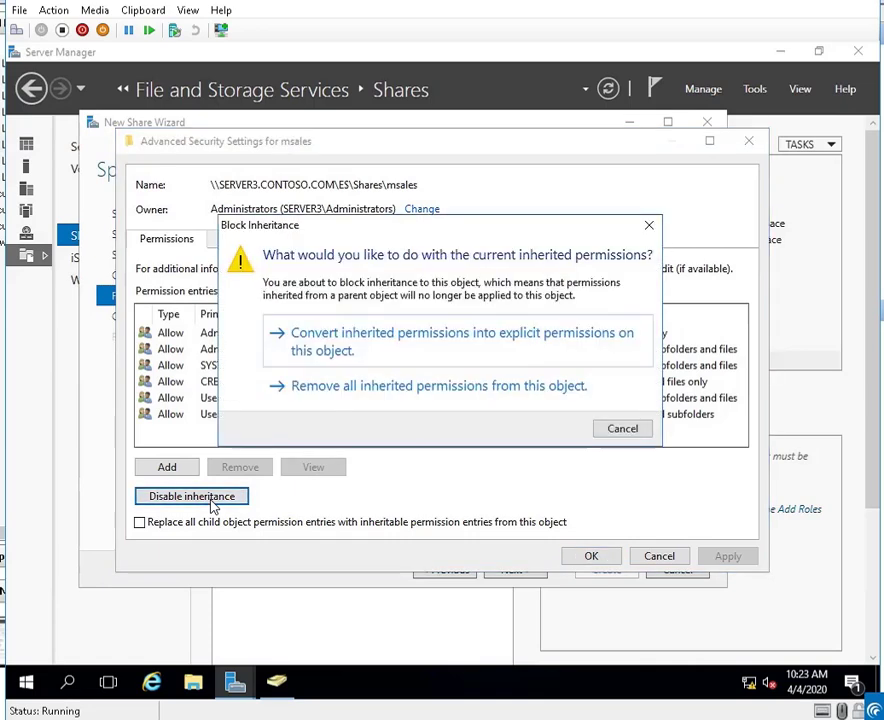
click(343, 341)
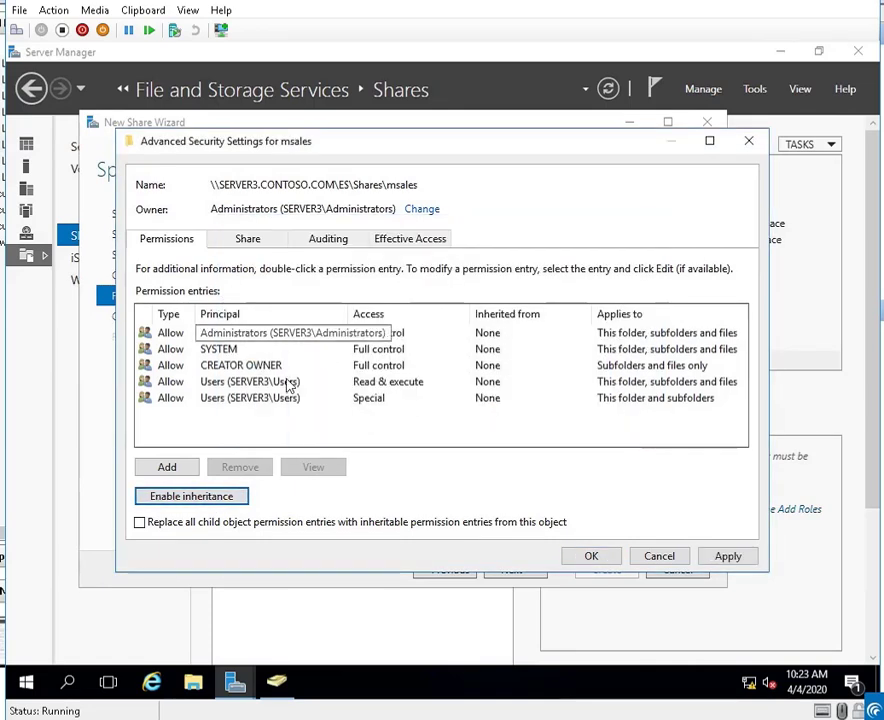
click(279, 388)
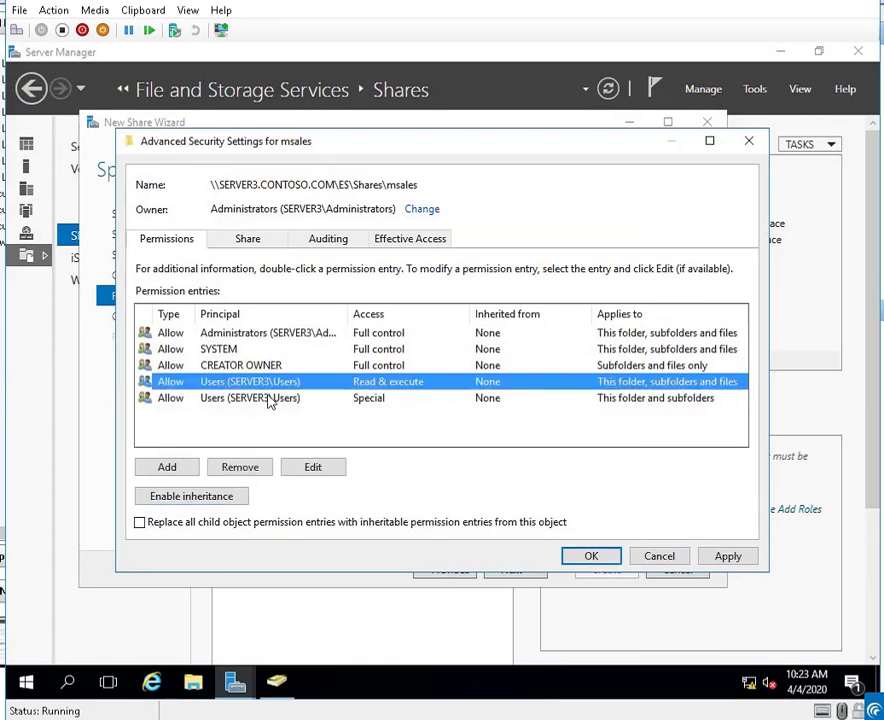
click(259, 468)
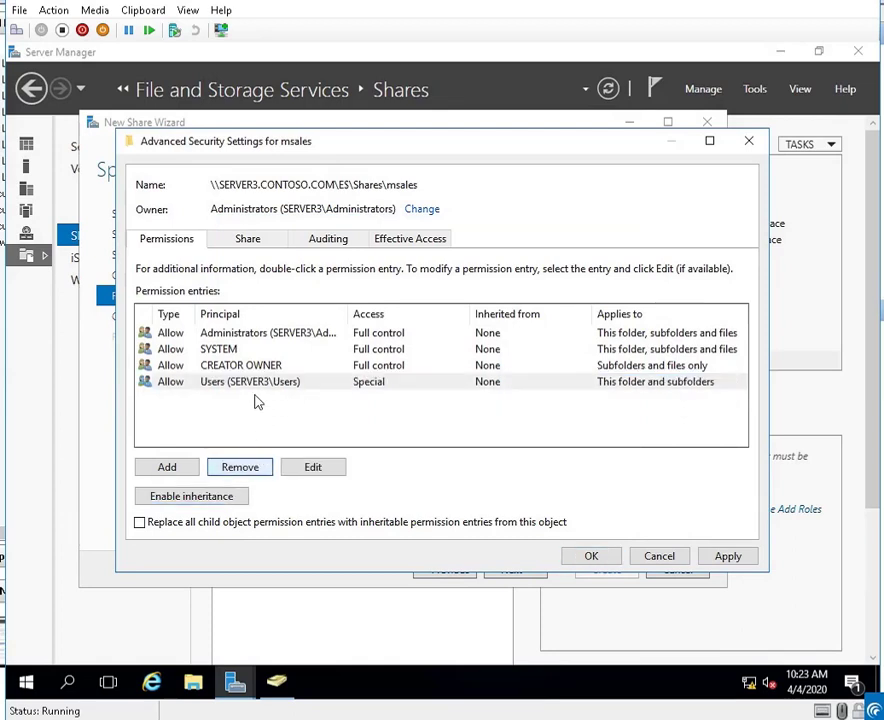
click(251, 469)
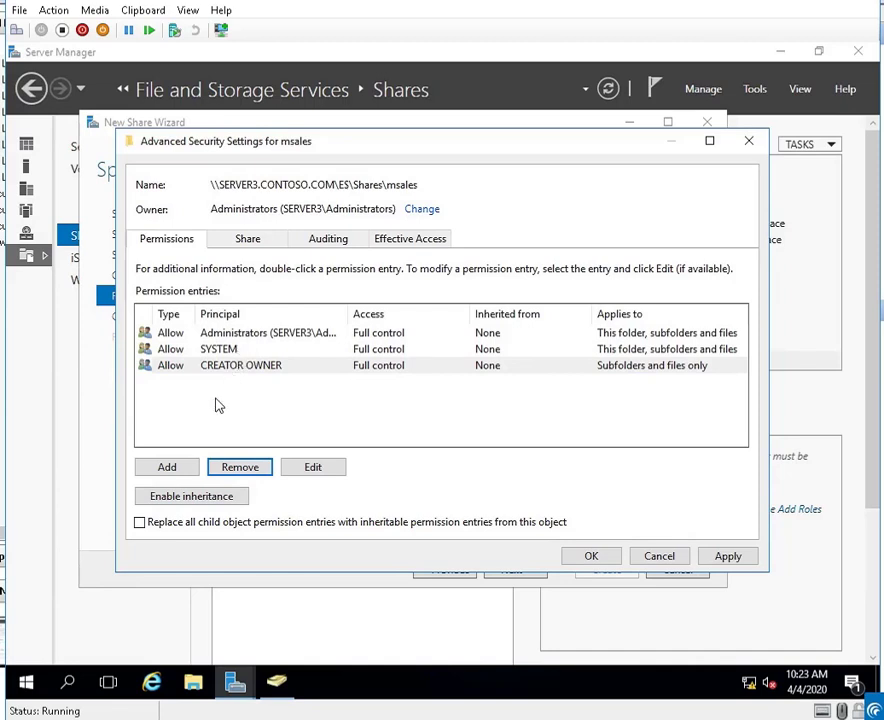
Step: Add Domain Sales Managers with Modify permission to msales and apply
click(175, 470)
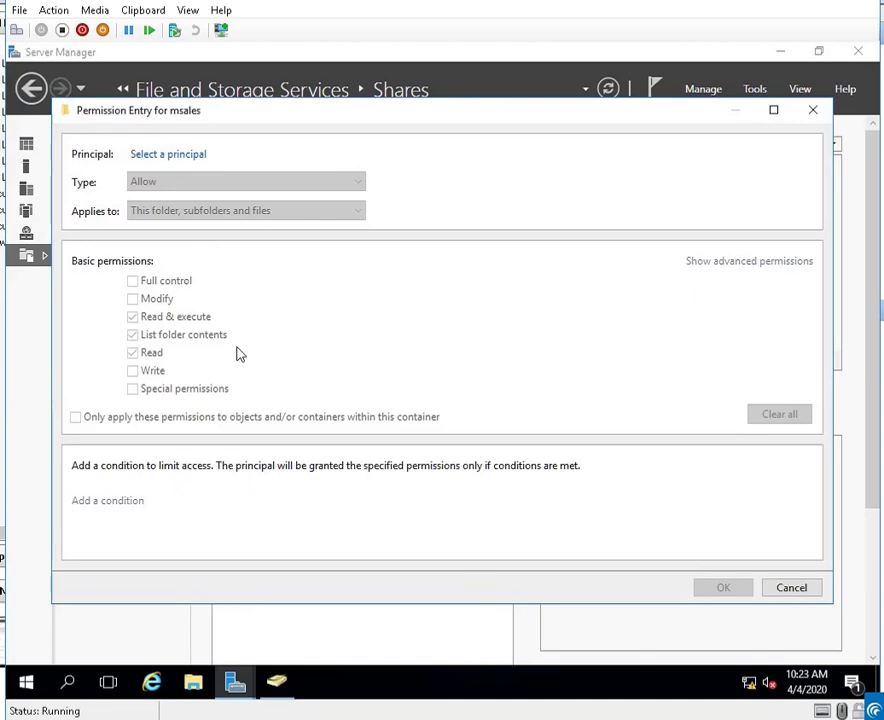
click(192, 155)
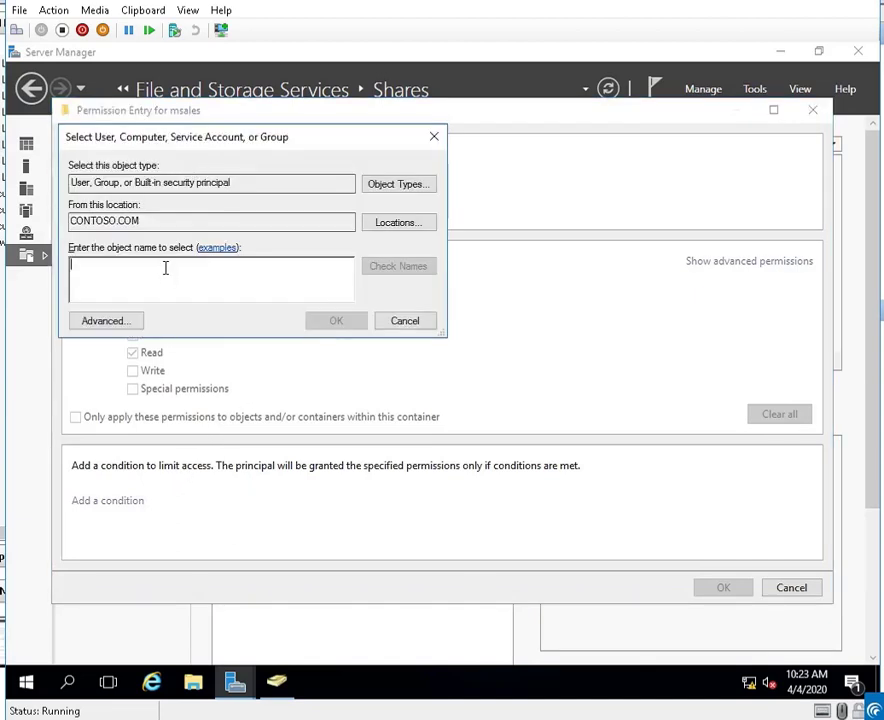
text(domain)
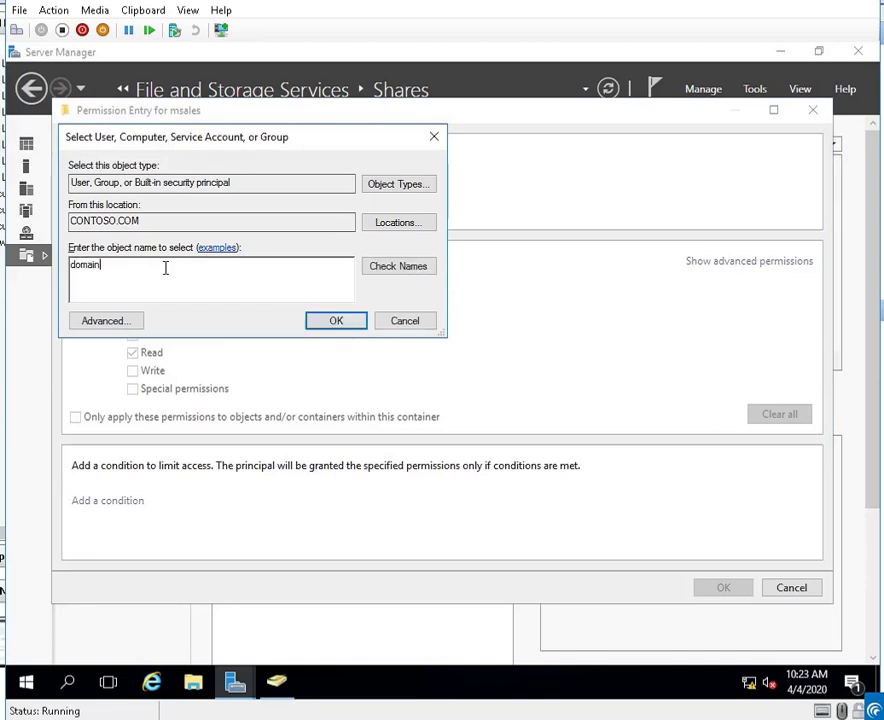
text( sales mana)
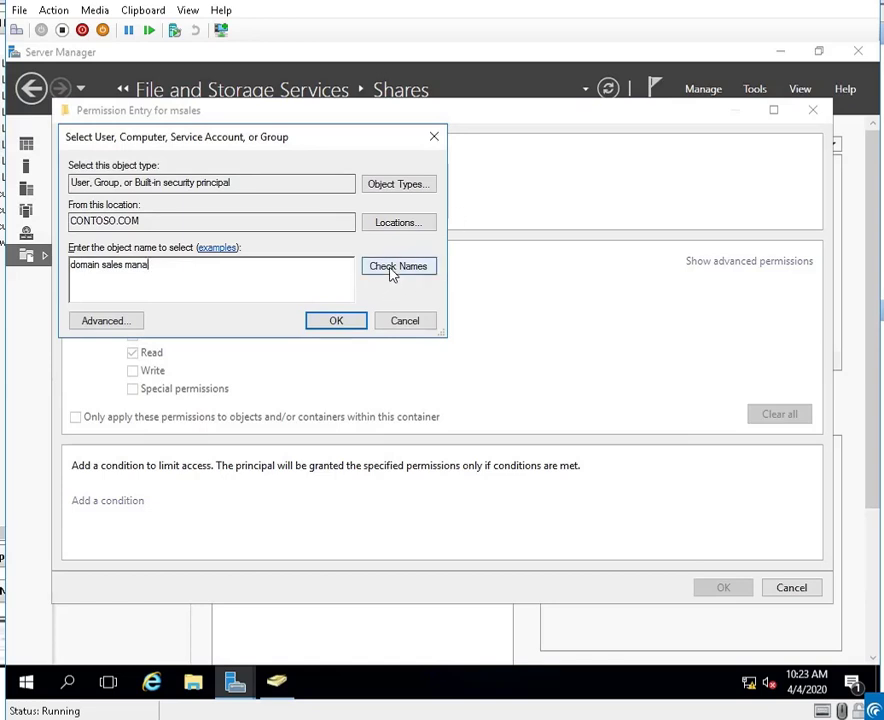
click(393, 268)
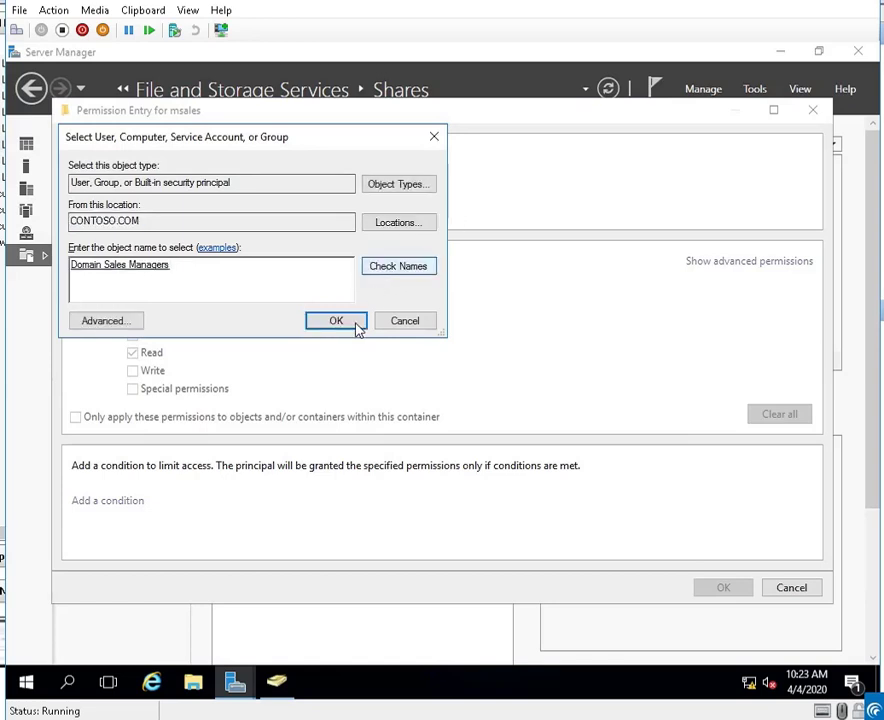
click(357, 328)
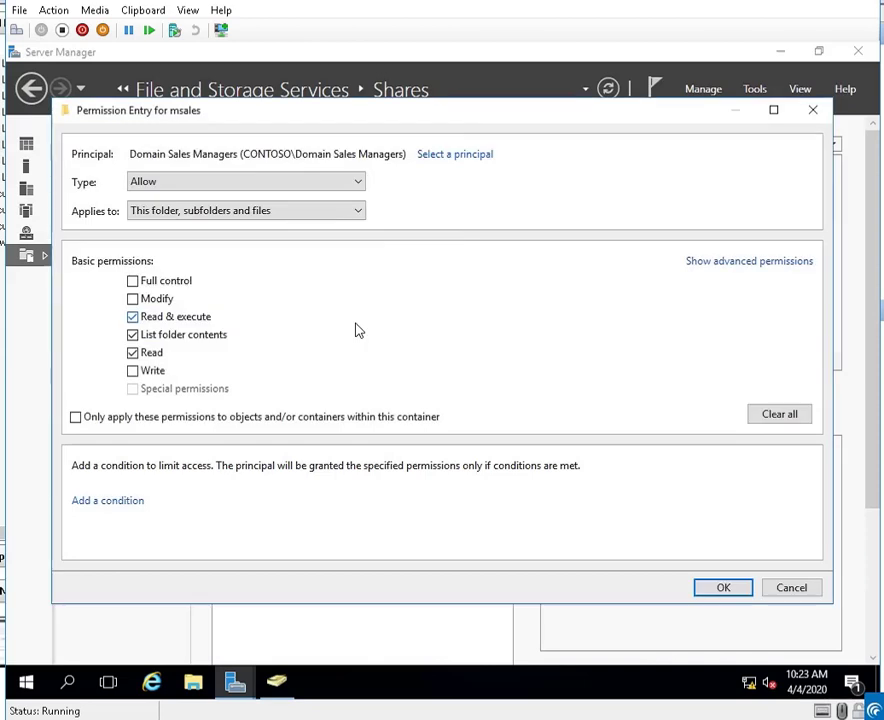
click(134, 299)
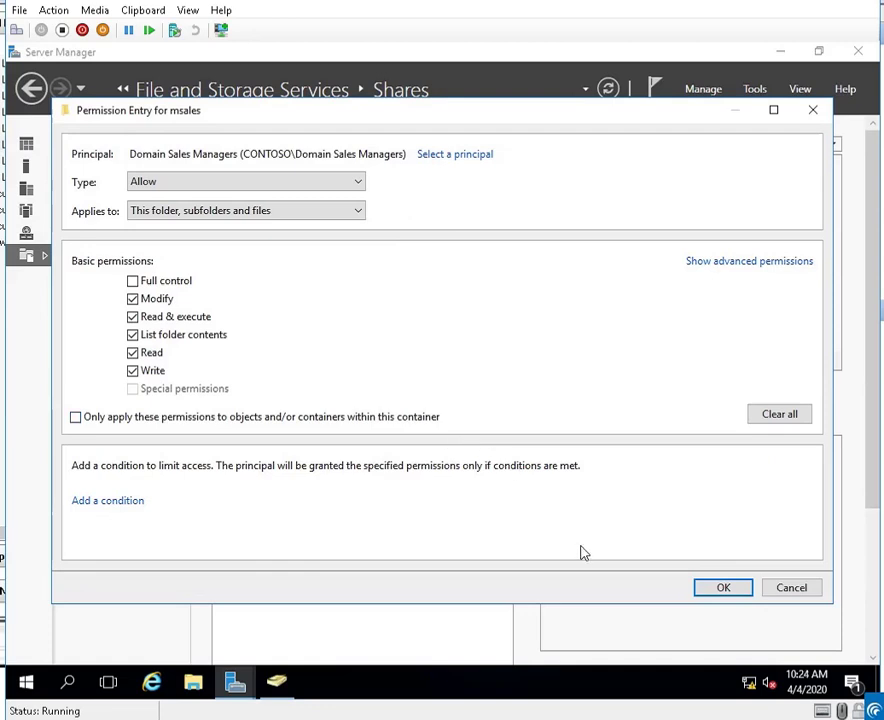
click(725, 589)
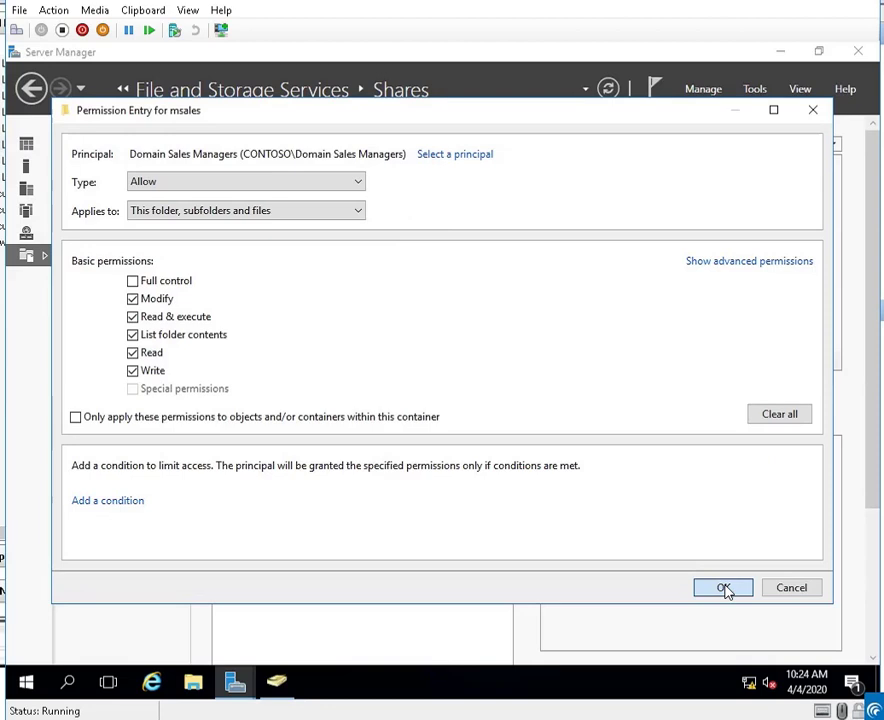
click(724, 588)
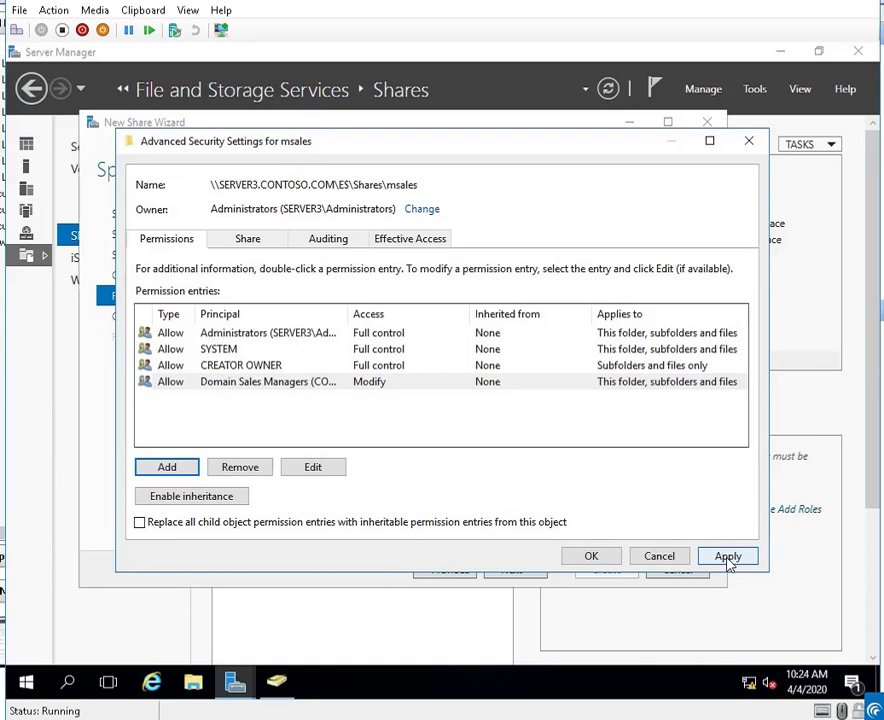
click(728, 560)
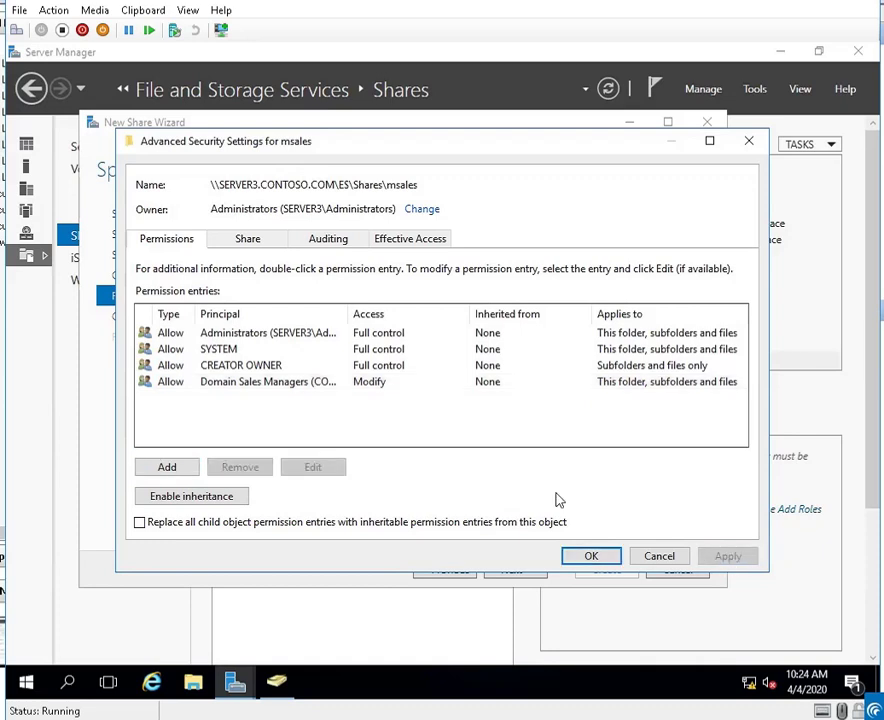
Step: Review the Domain Sales Managers entry, confirming it keeps Modify permission
click(316, 384)
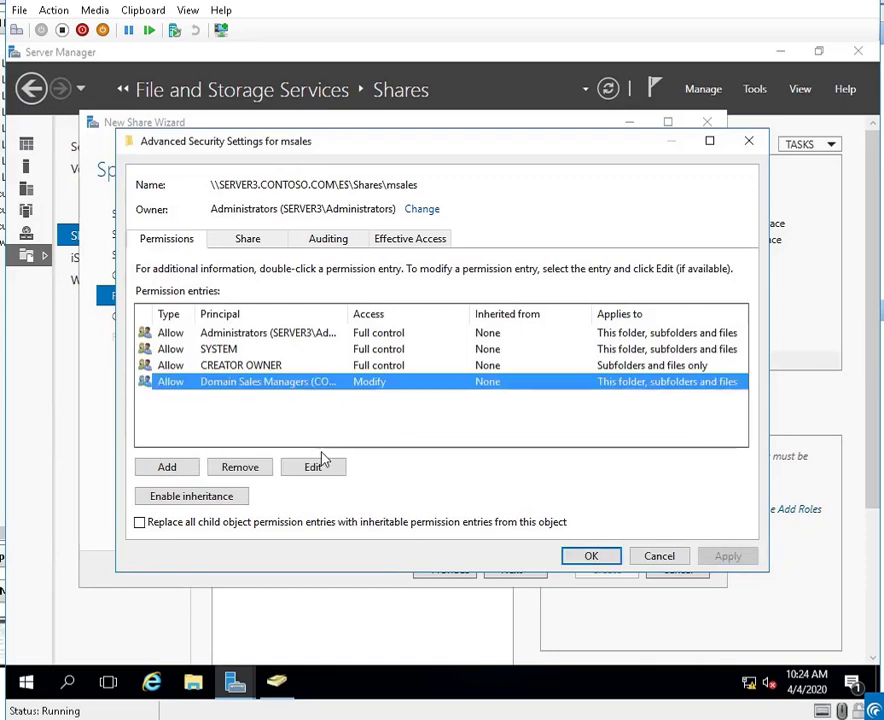
click(323, 470)
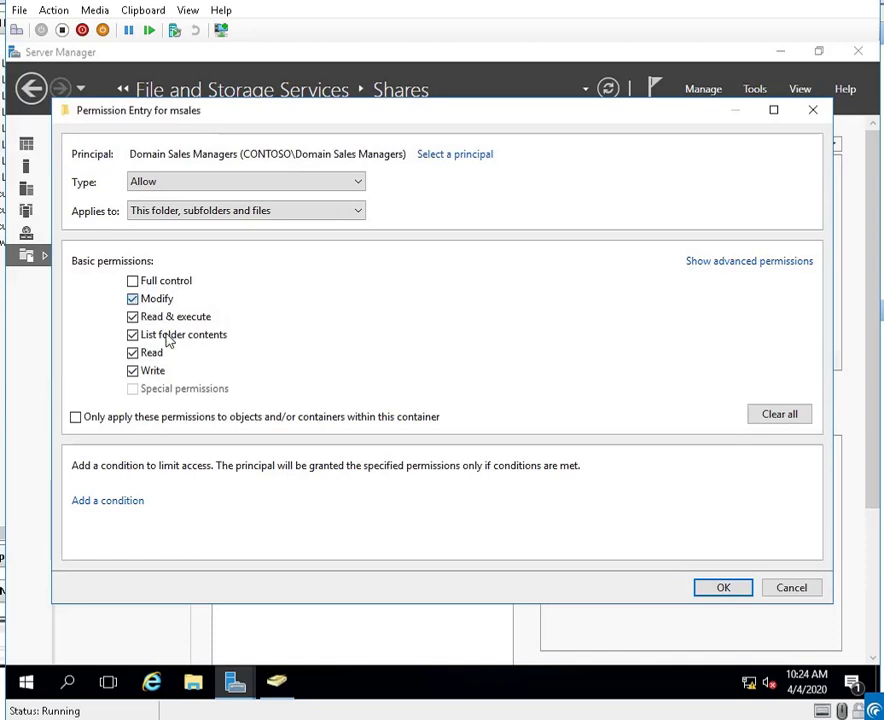
click(133, 299)
click(133, 300)
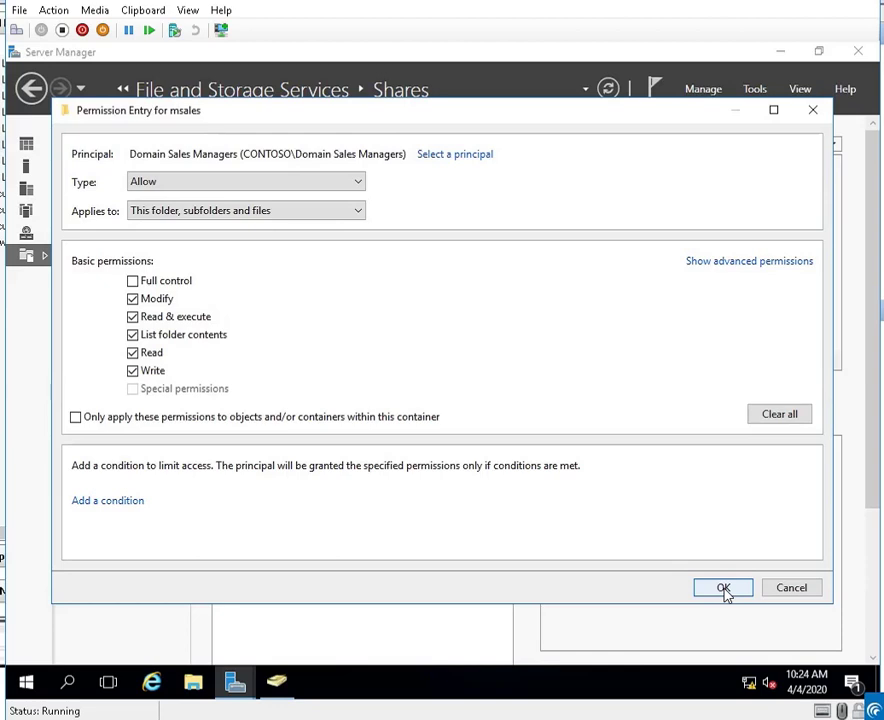
click(723, 588)
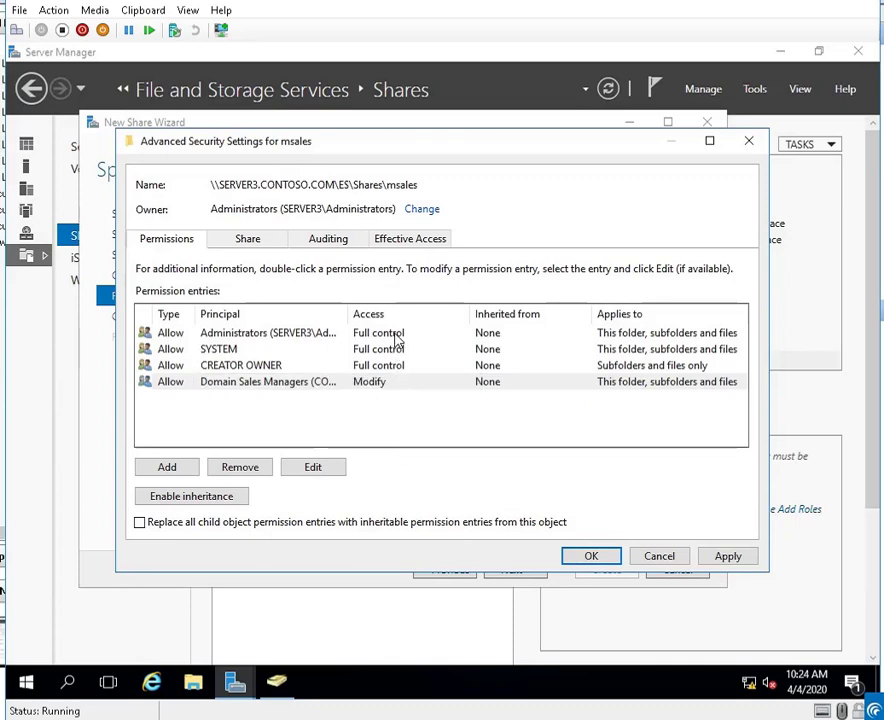
Step: Accept the security settings and create the msales share on SERVER3
click(249, 242)
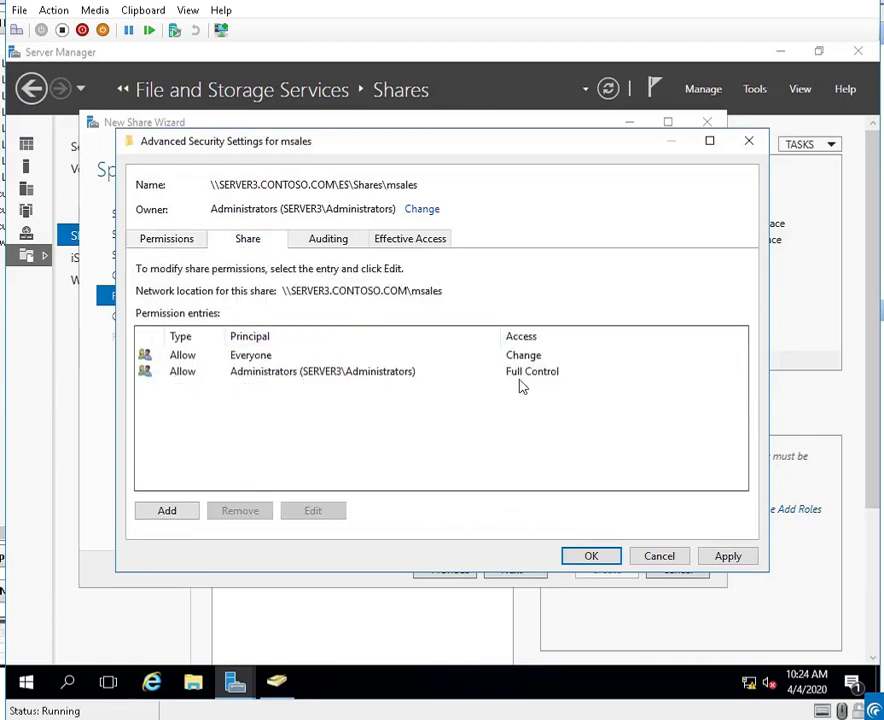
click(607, 560)
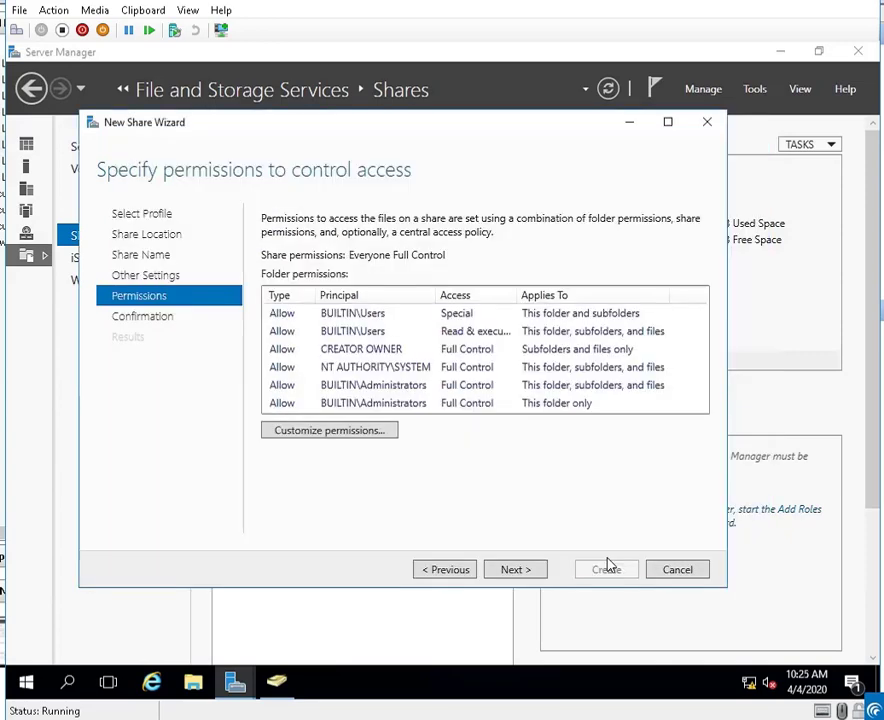
click(515, 572)
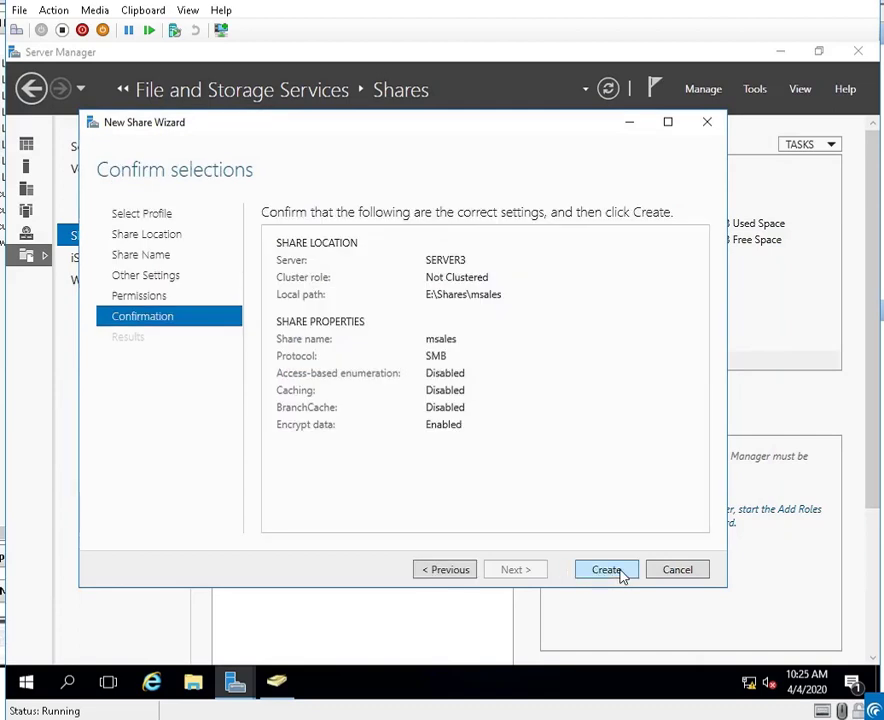
click(606, 570)
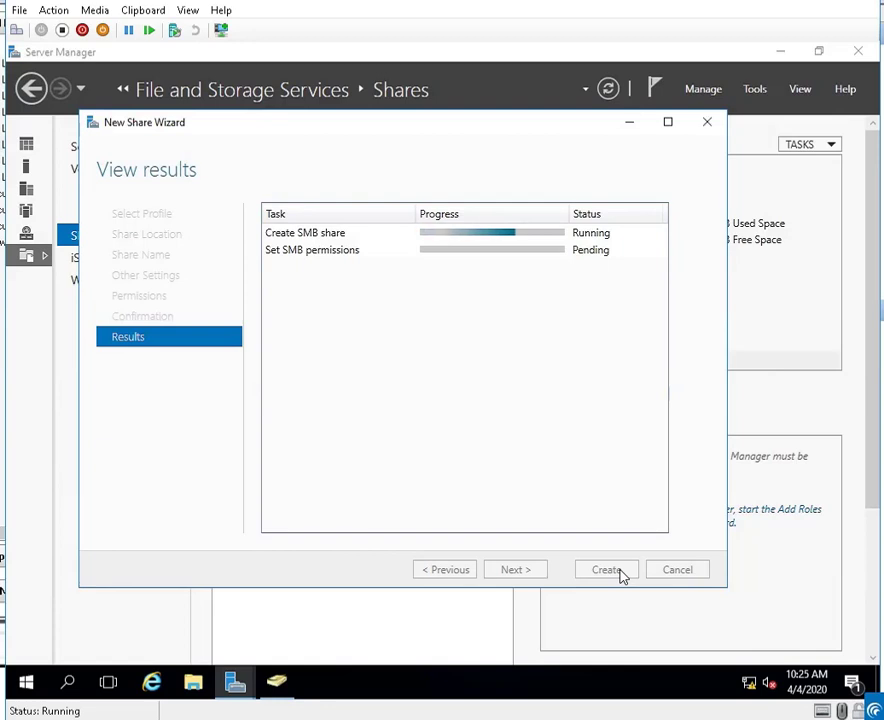
click(607, 570)
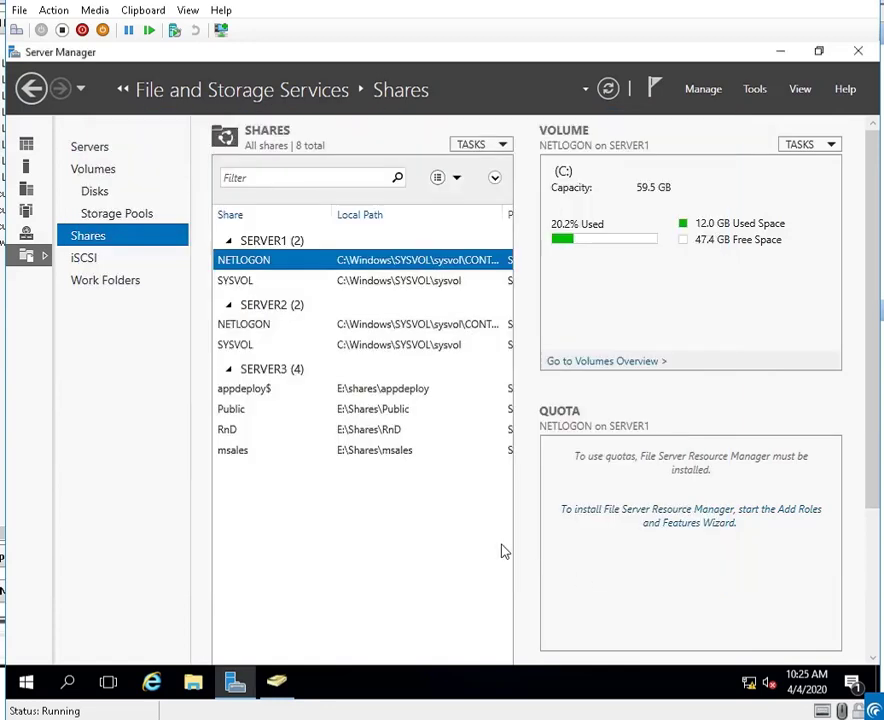
Step: Start another quick SMB share on SERVER3's E: volume
click(502, 148)
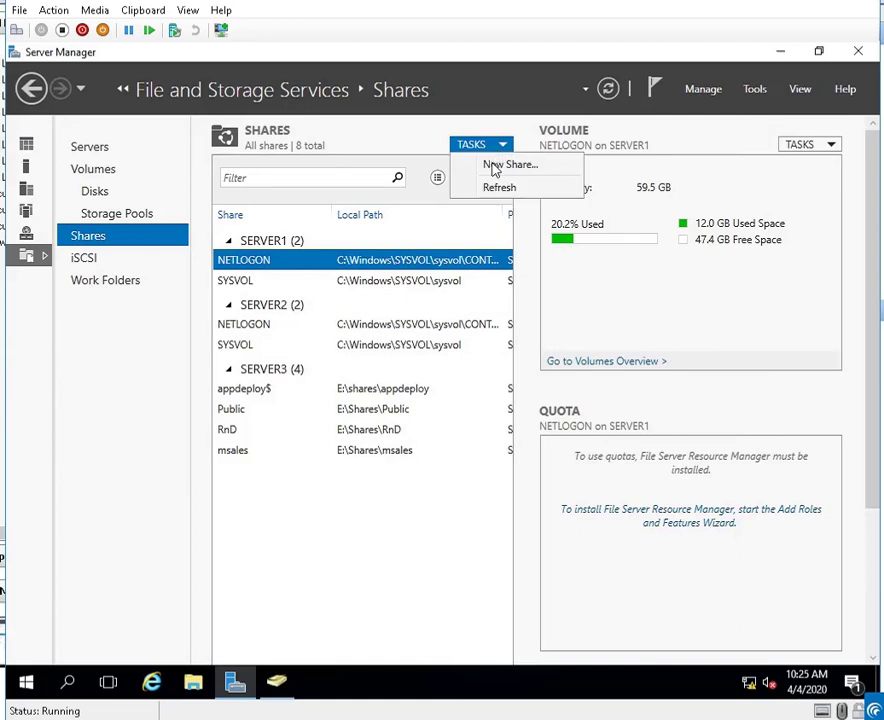
click(493, 170)
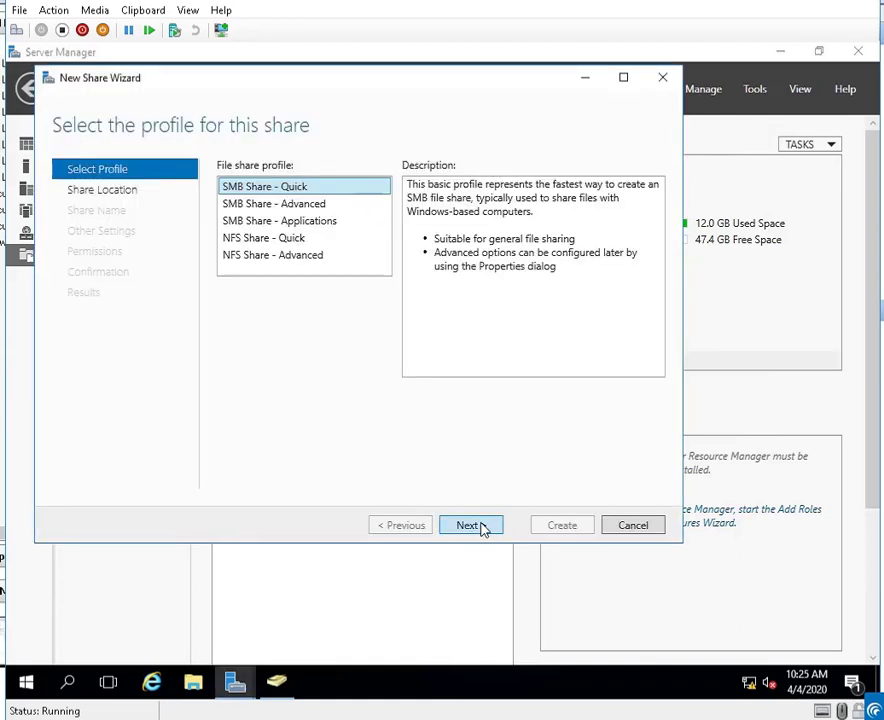
click(482, 528)
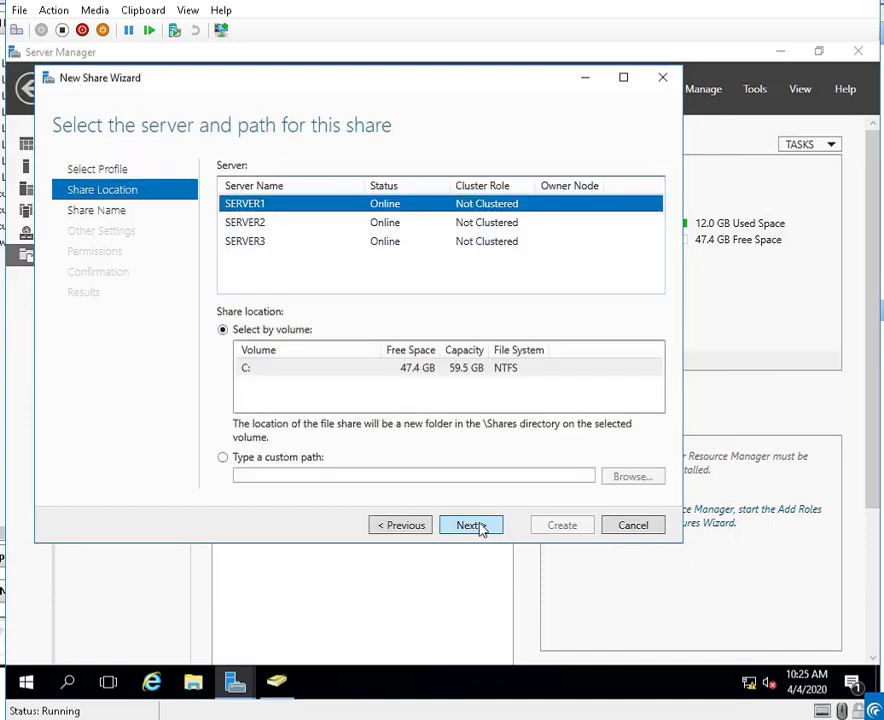
click(258, 243)
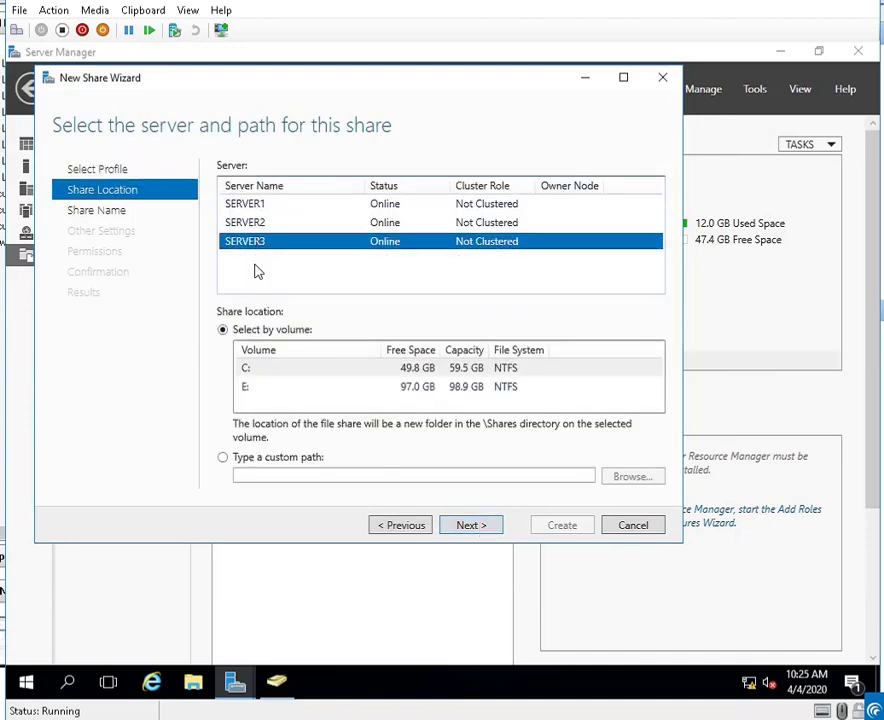
click(278, 389)
click(472, 530)
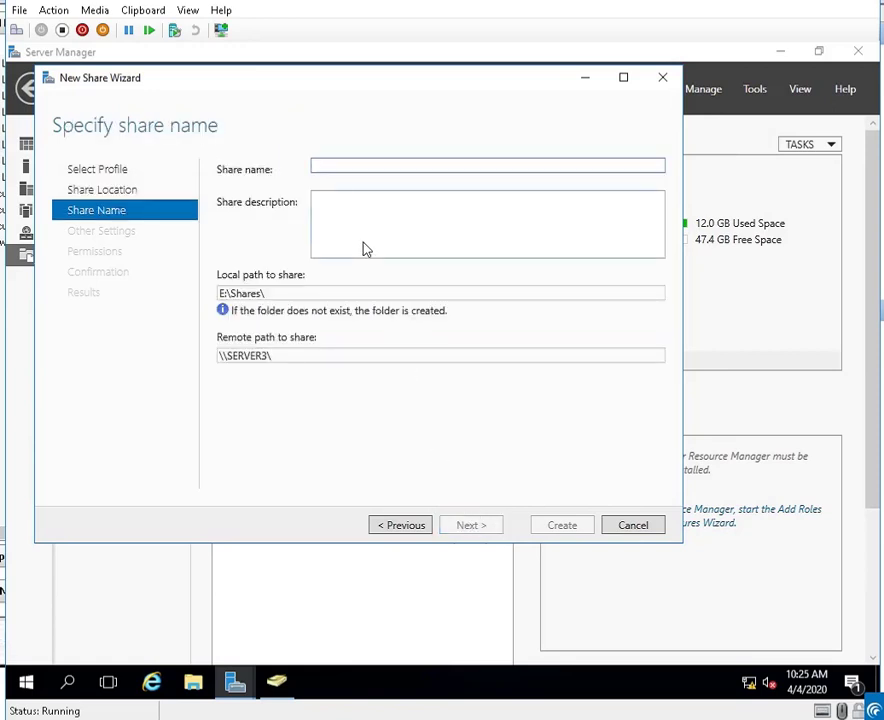
Step: Name the share sales and copy its remote path \\SERVER3\sales
text(sales)
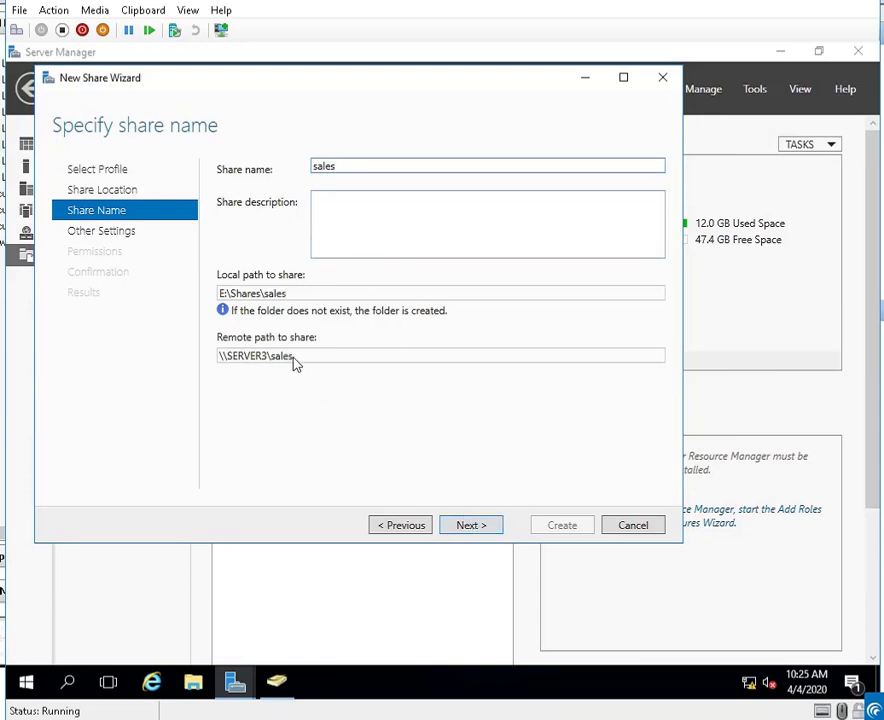
drag(296, 358, 226, 358)
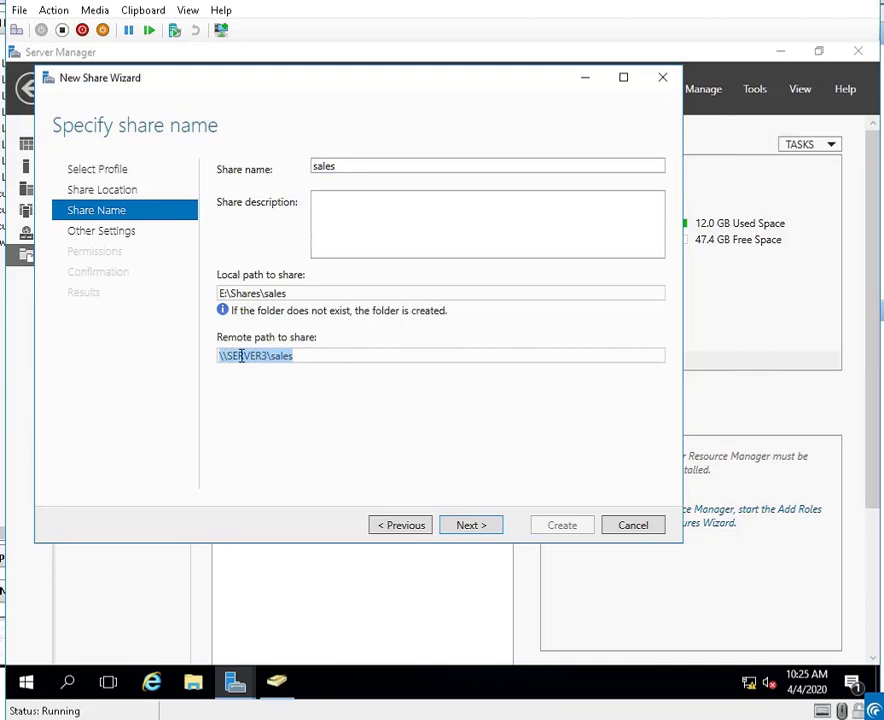
right_click(288, 370)
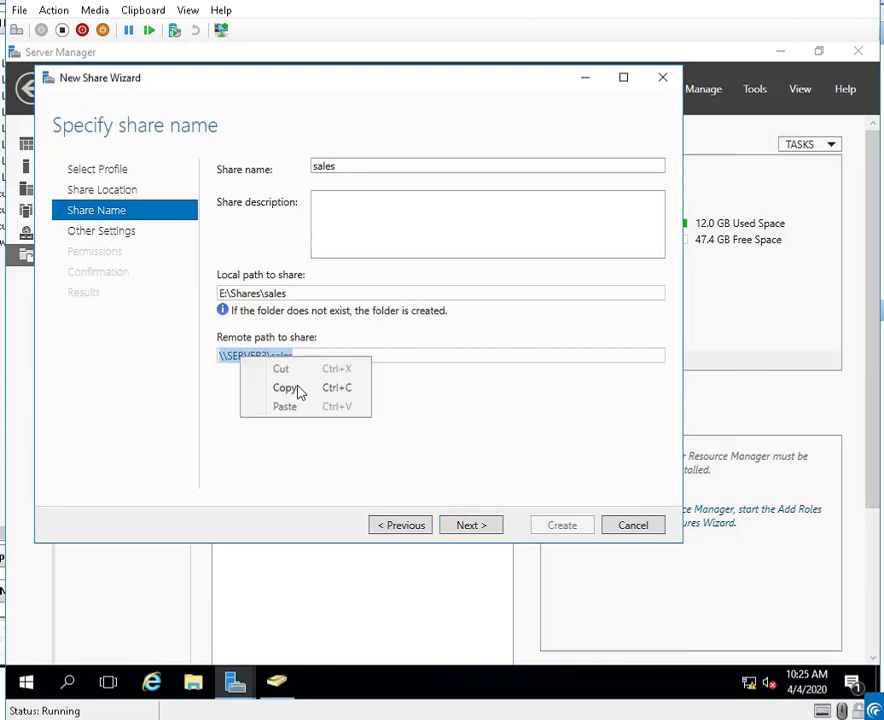
click(286, 388)
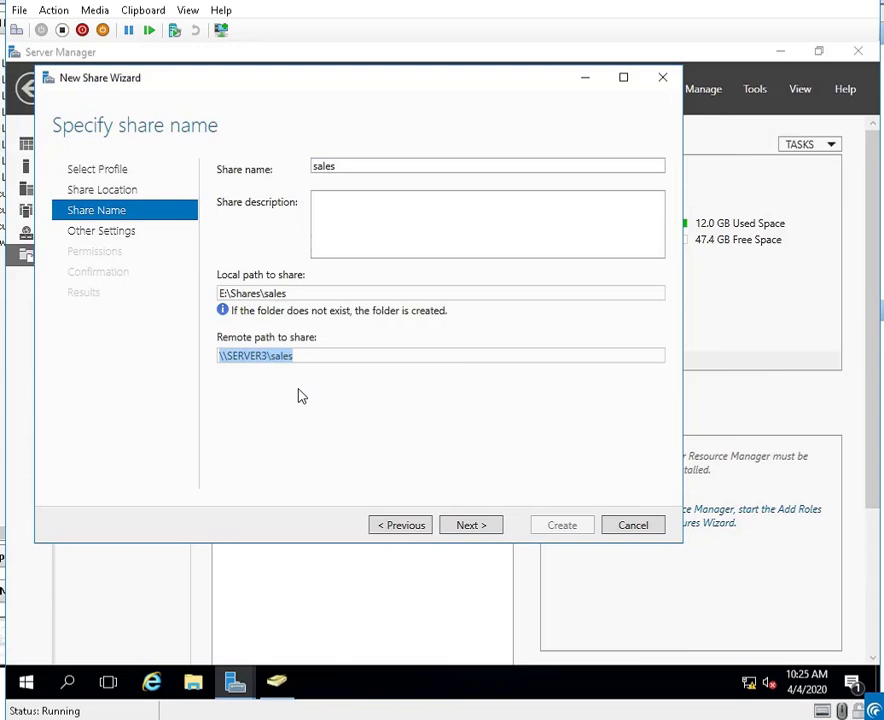
click(484, 528)
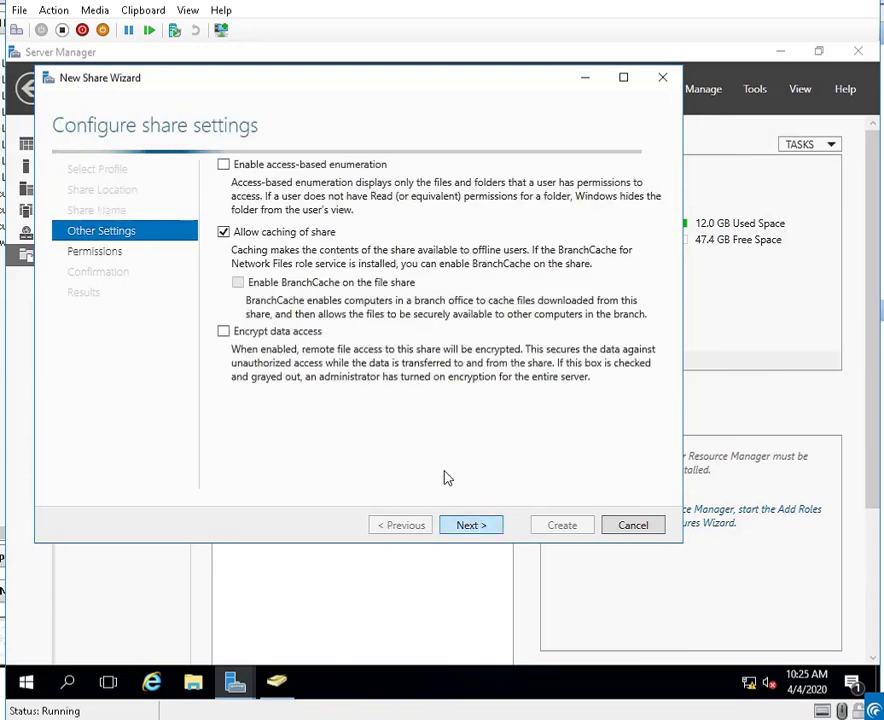
Step: Disable offline caching of the sales share and continue to permissions
click(223, 232)
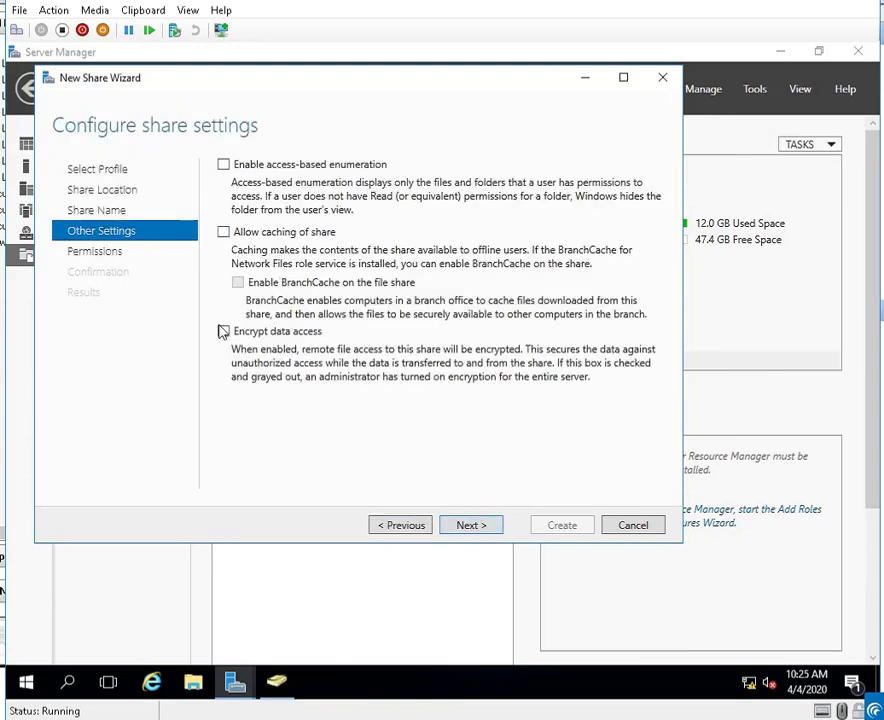
click(476, 528)
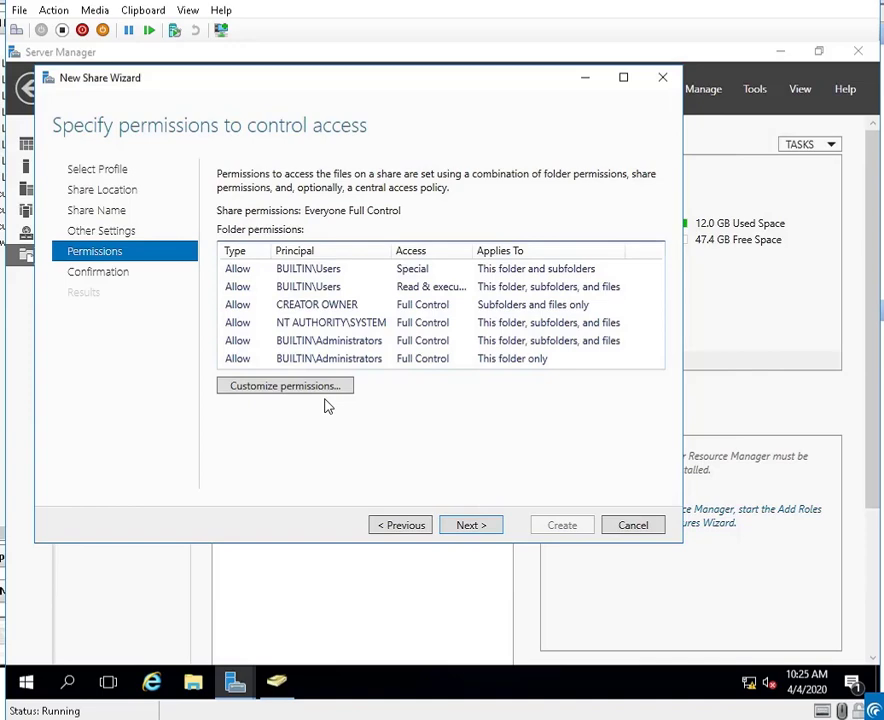
Step: Reduce Everyone's share permission on sales from Full Control to Change and Read
click(320, 389)
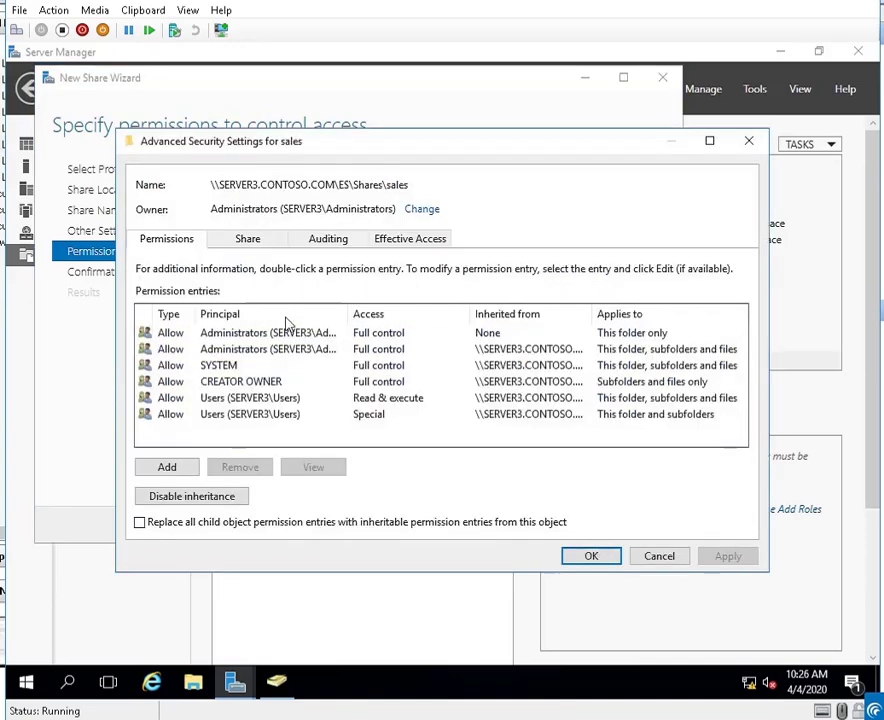
click(247, 240)
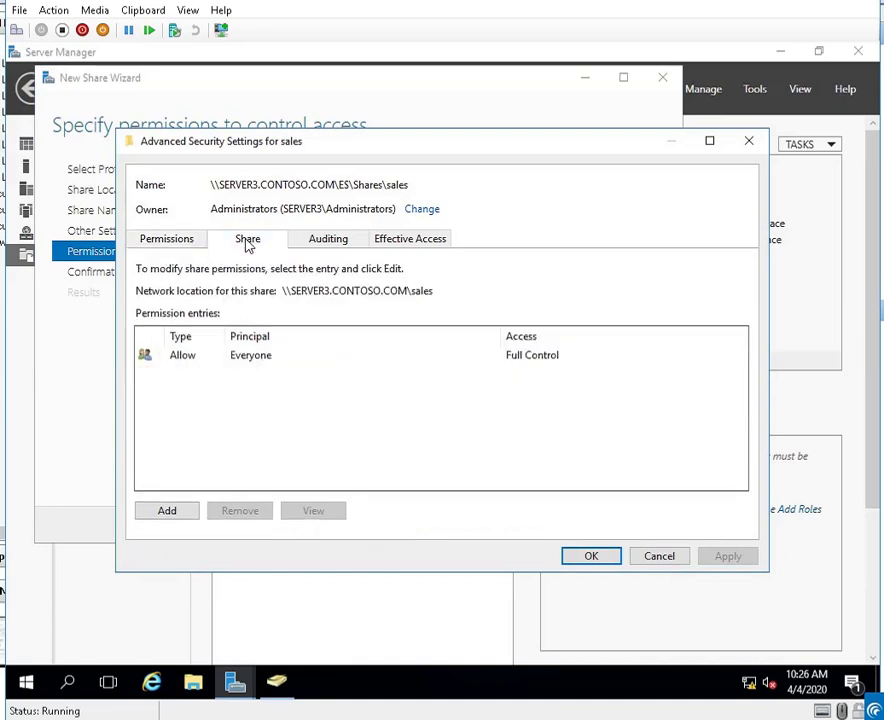
click(259, 362)
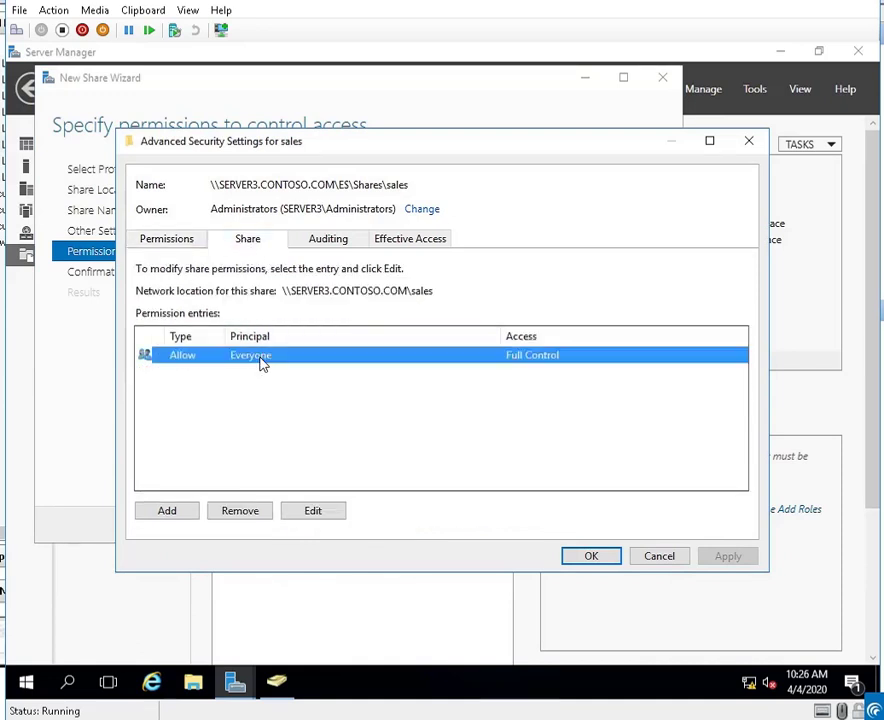
click(315, 512)
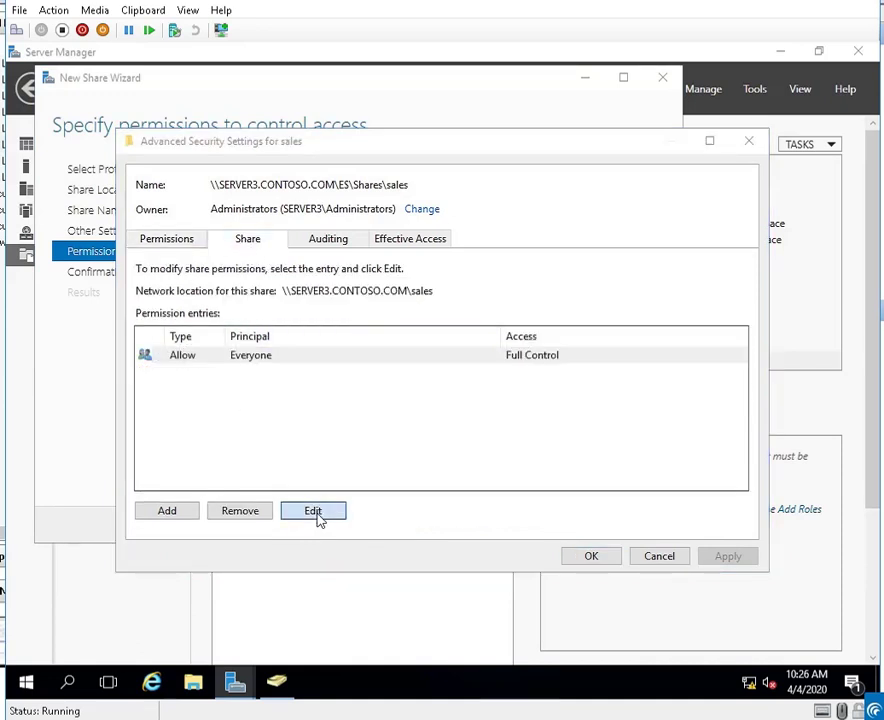
click(132, 261)
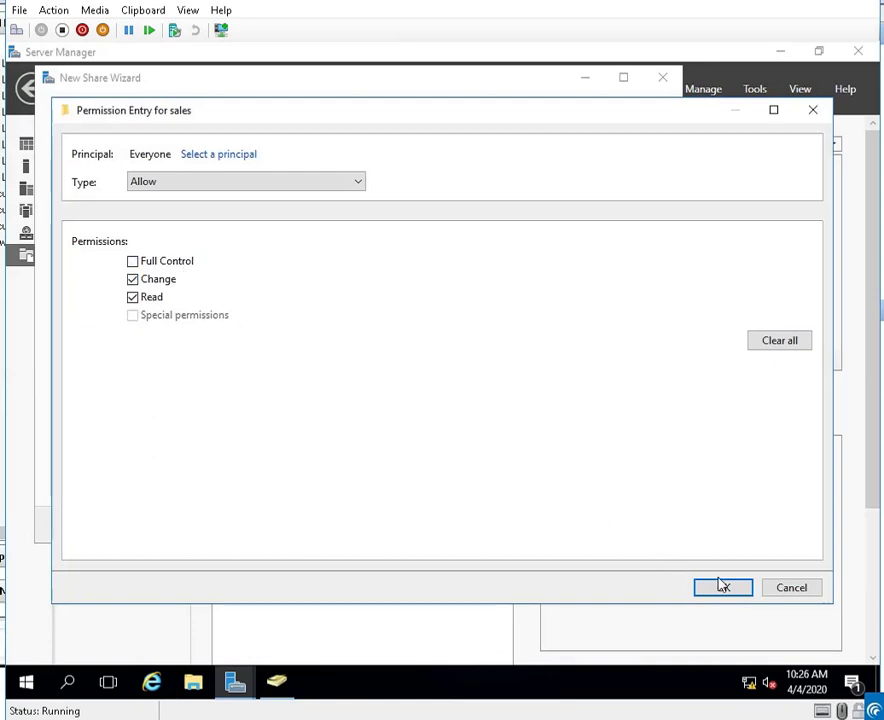
click(725, 587)
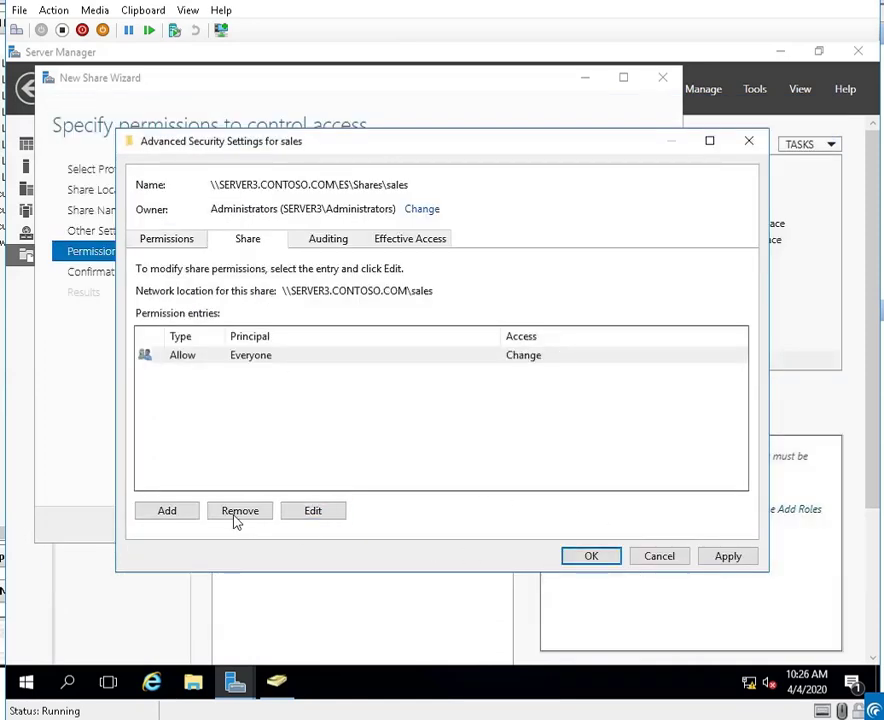
Step: Add SERVER3's local Administrators group to the sales share with Full Control
click(177, 518)
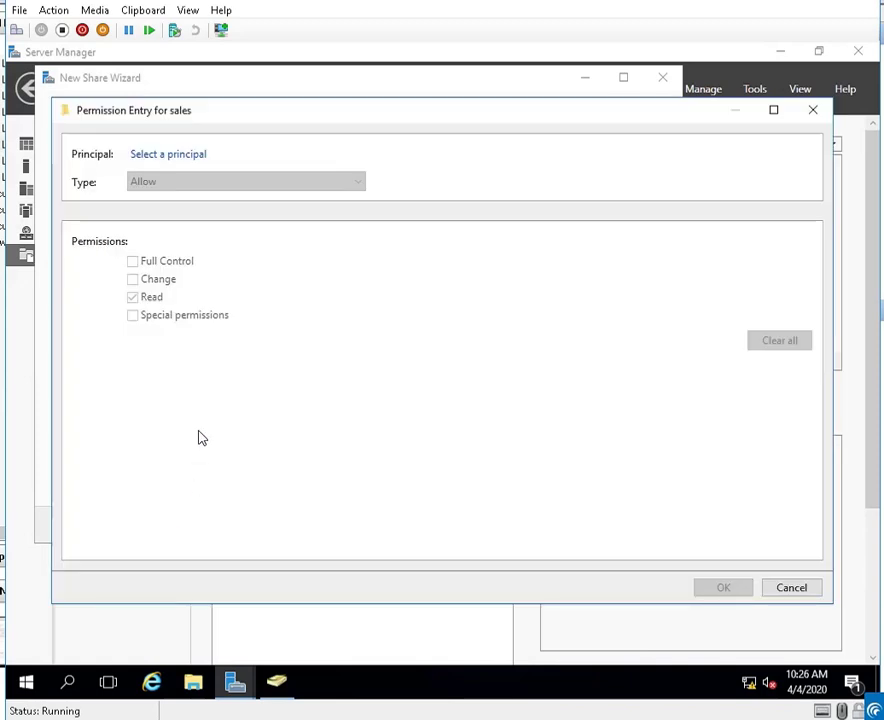
click(186, 155)
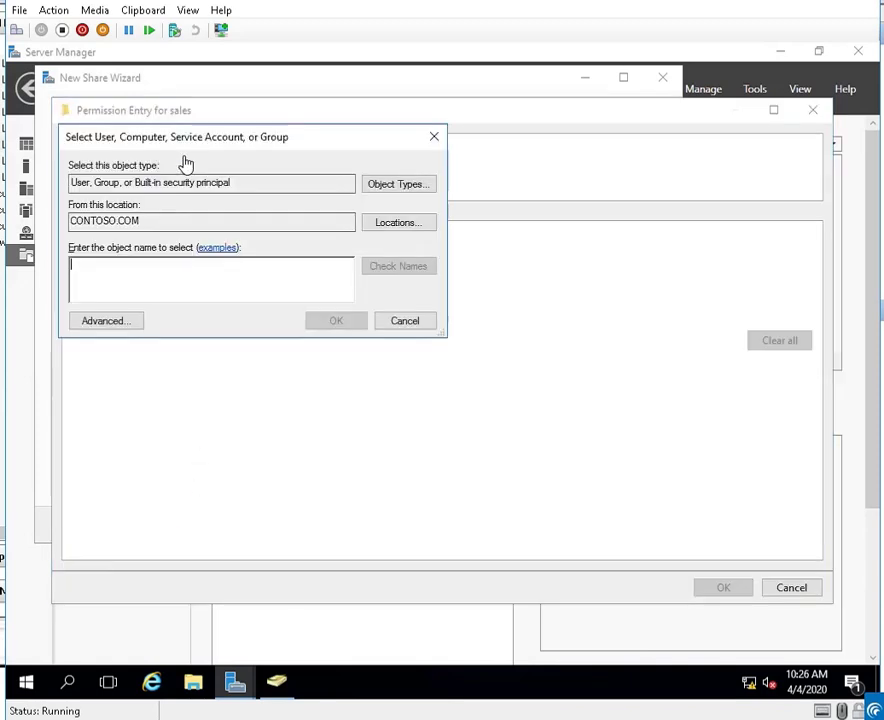
click(392, 224)
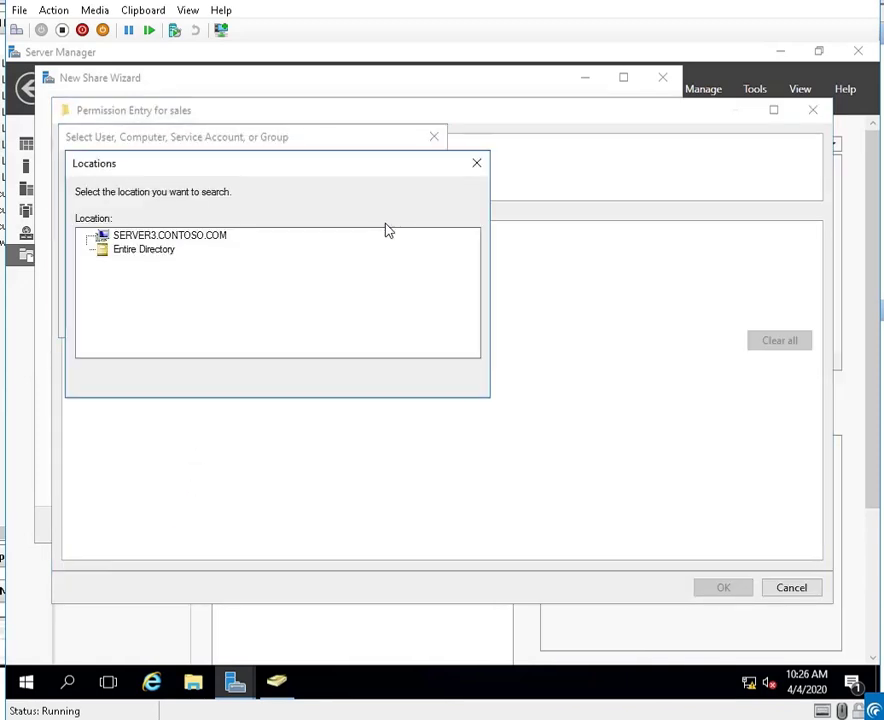
click(205, 237)
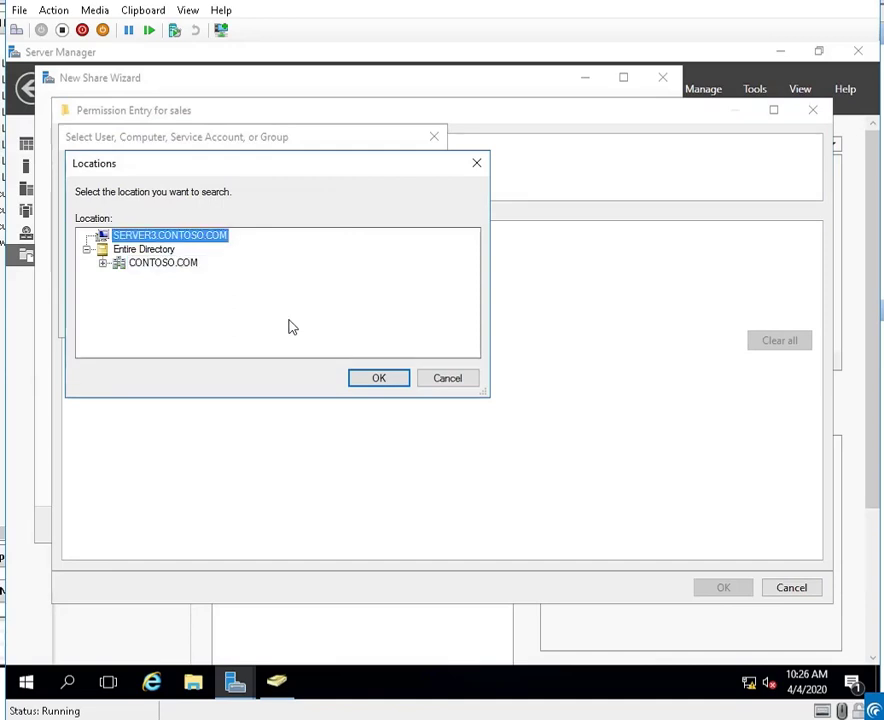
click(379, 388)
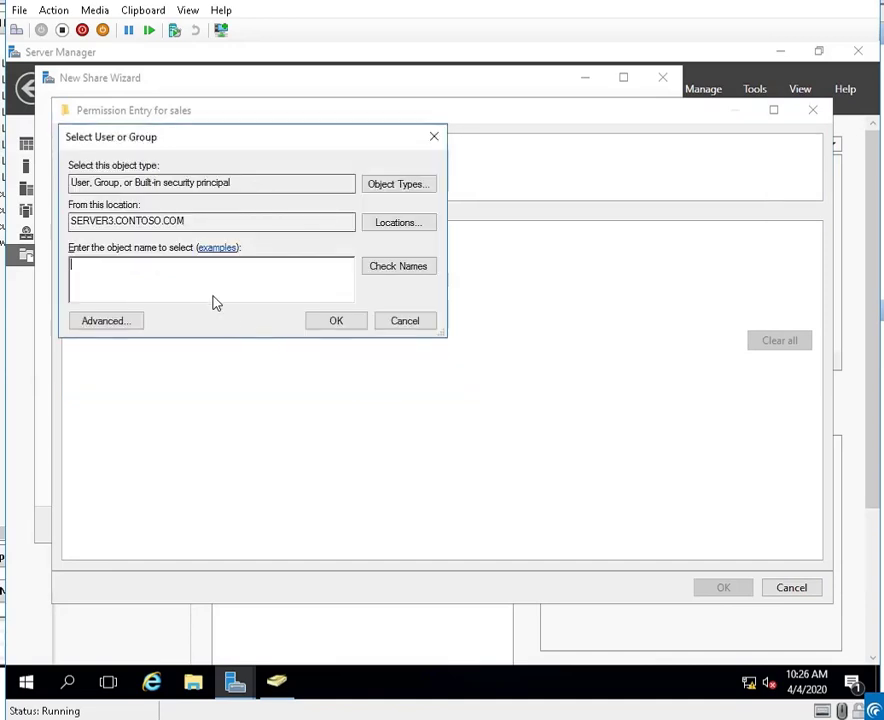
text(administrators)
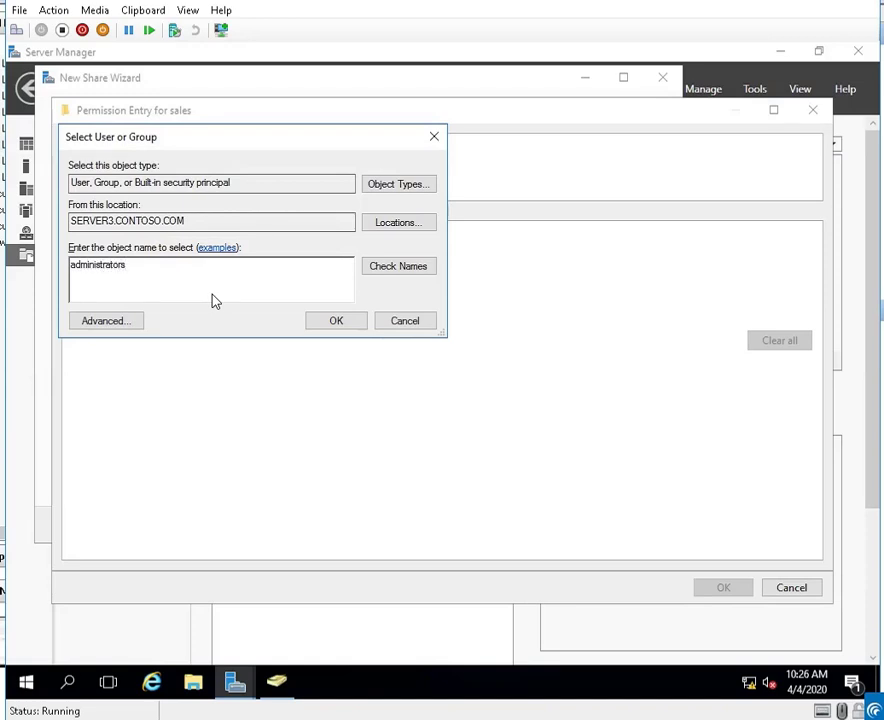
key(Return)
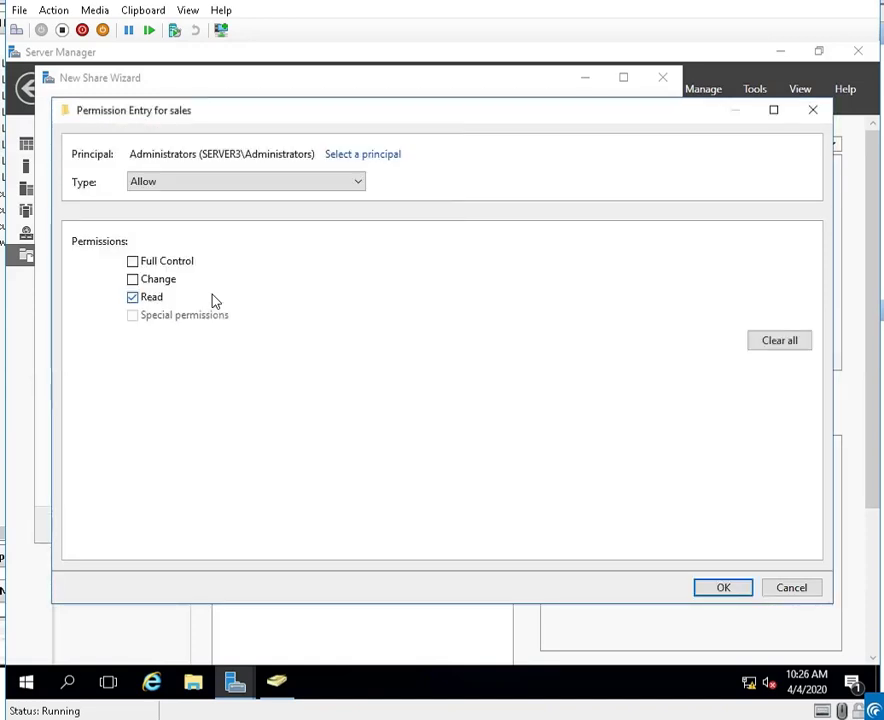
click(182, 267)
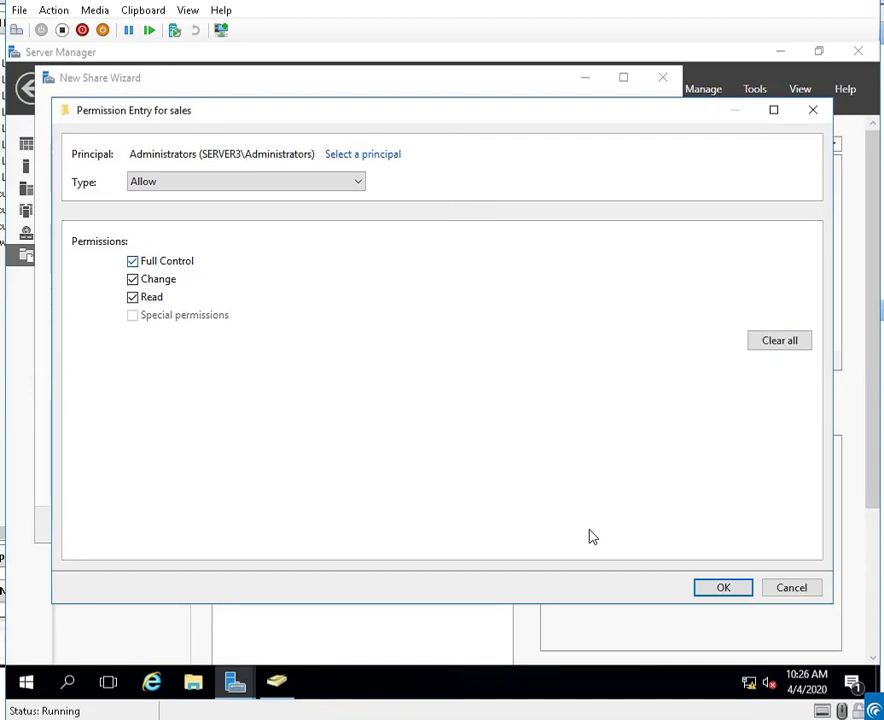
click(724, 588)
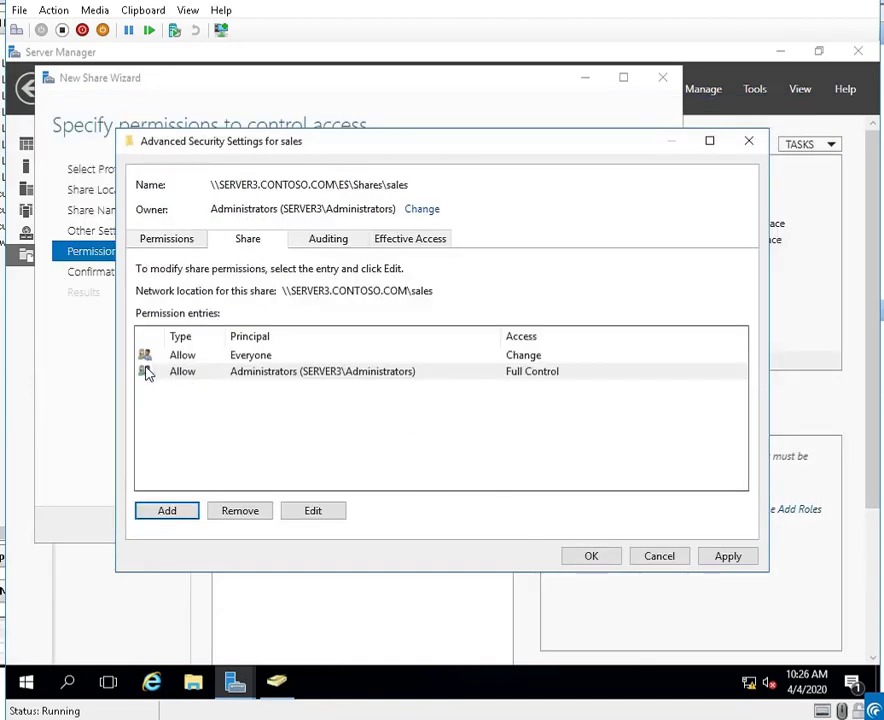
Step: Disable inheritance on the sales folder, converting inherited permissions into explicit entries
click(176, 242)
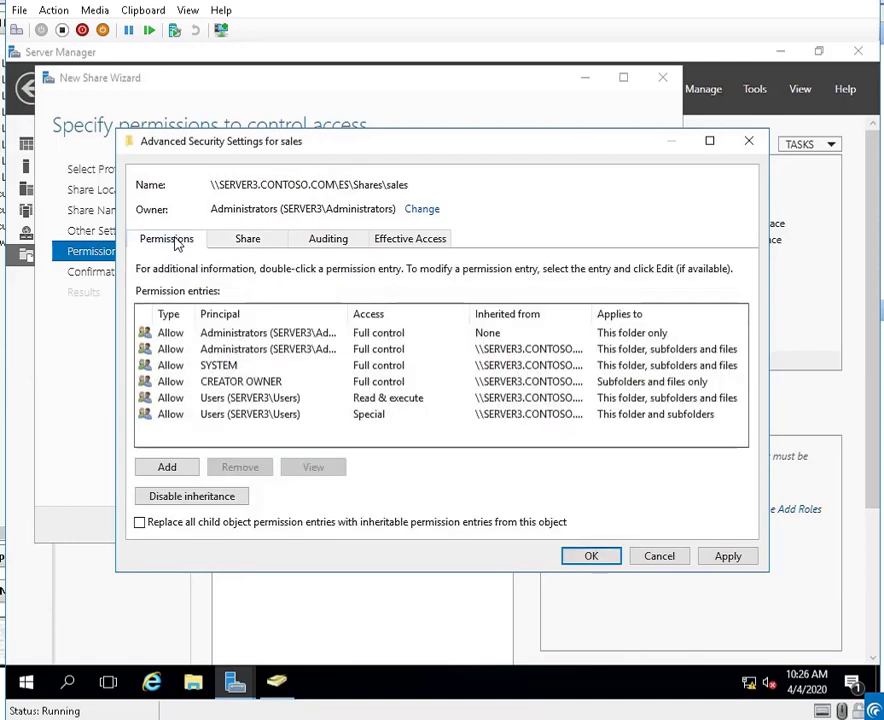
click(213, 497)
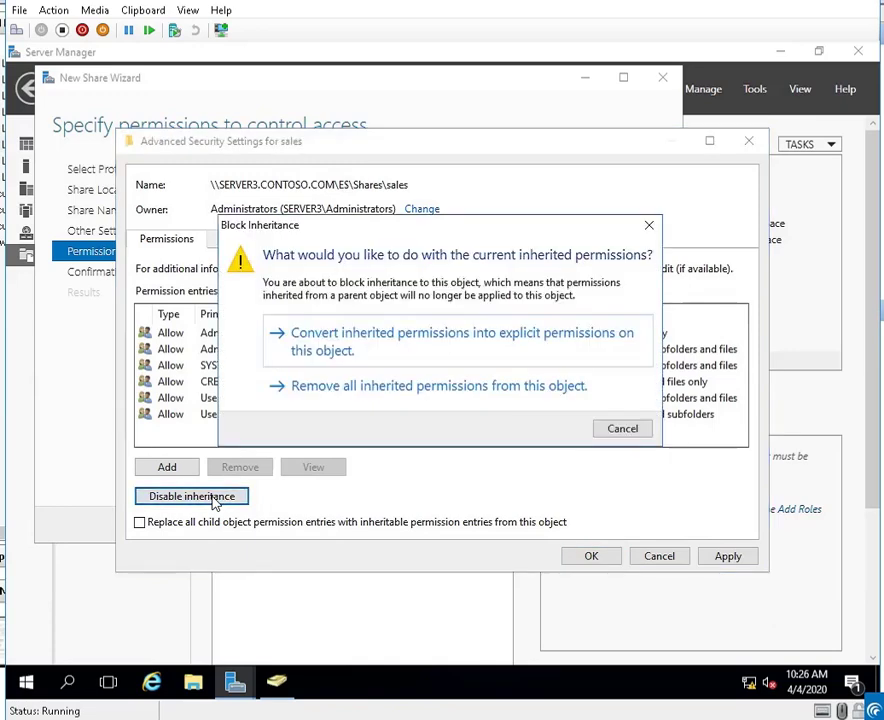
click(367, 343)
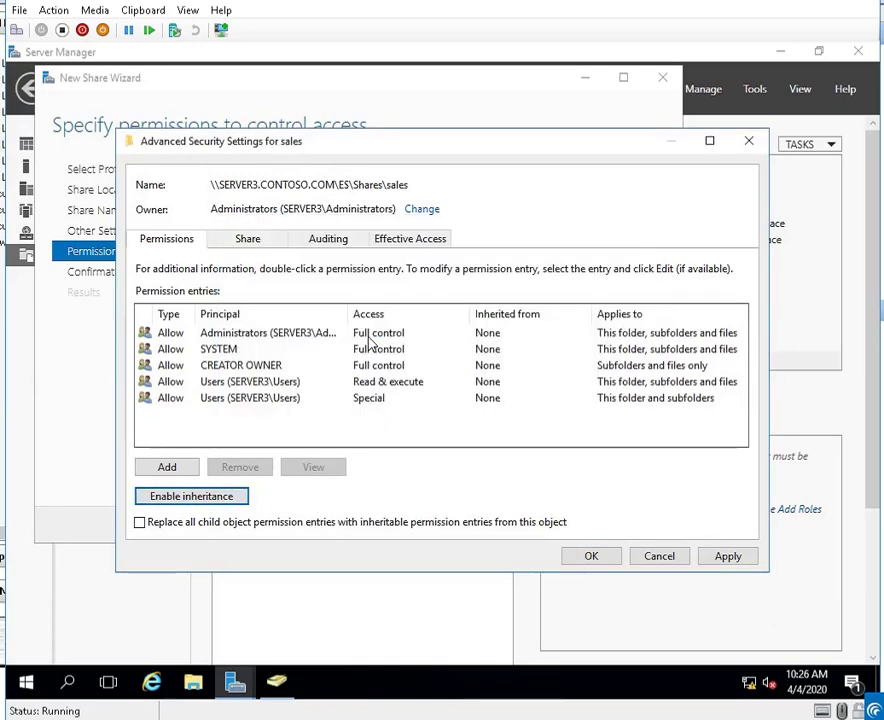
Step: Remove the Users Read & execute and Users Special entries from the folder permissions
click(286, 384)
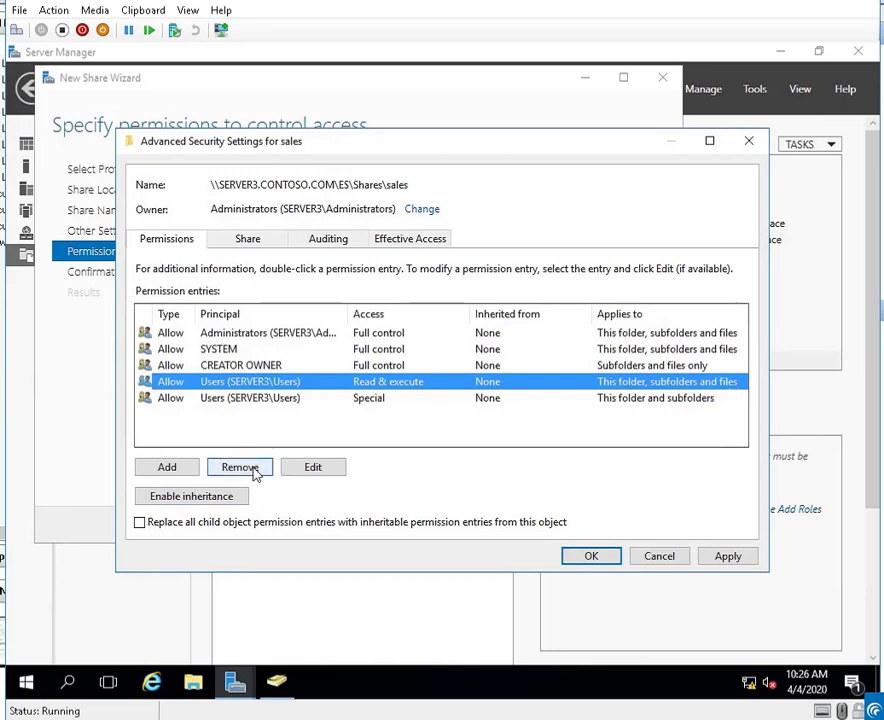
click(255, 474)
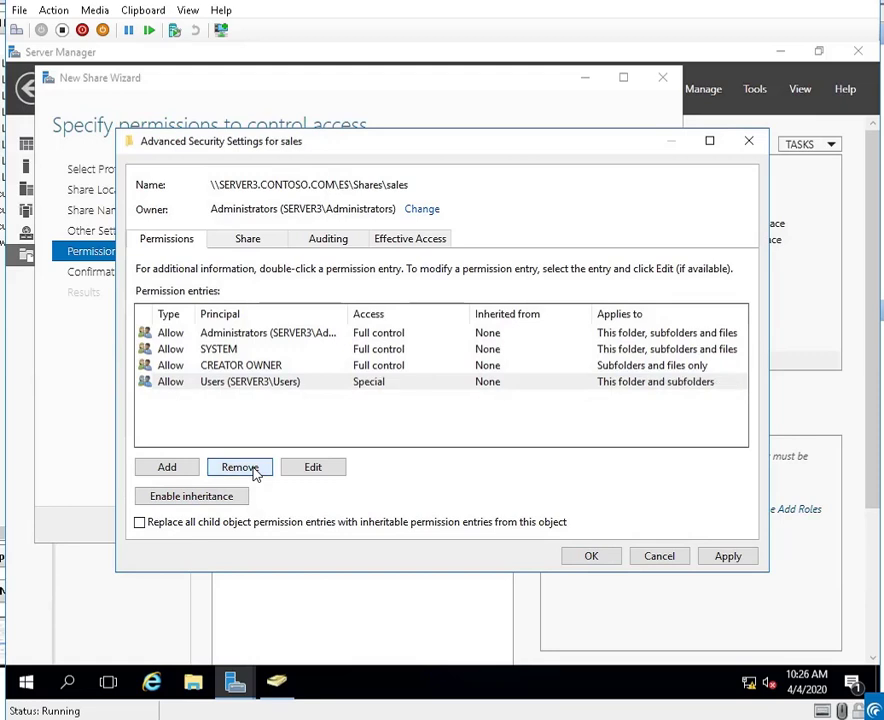
click(255, 474)
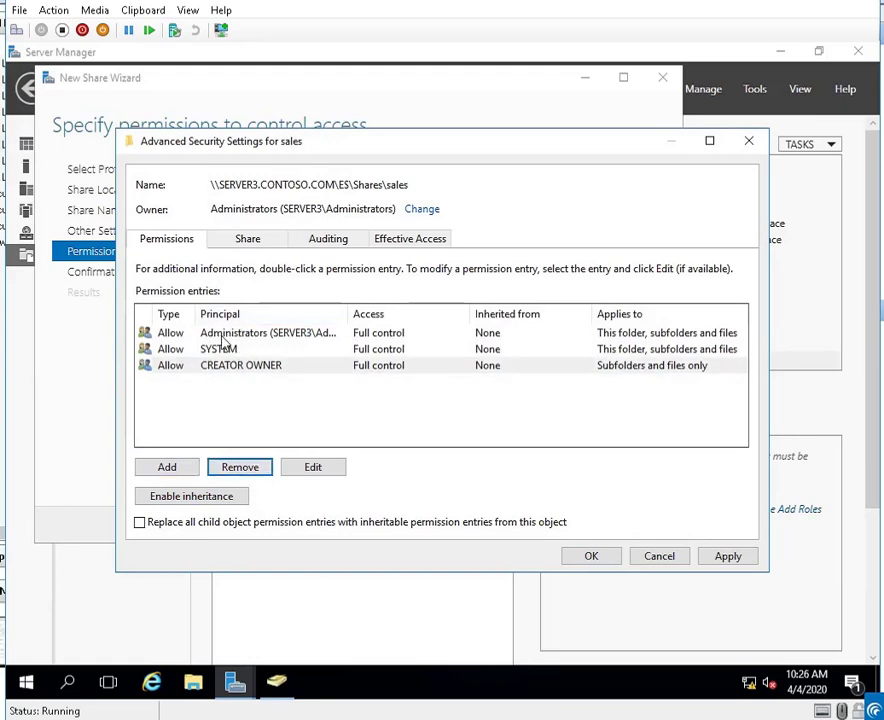
Step: Add a sales folder permission entry giving Domain Sales Managers Modify access
click(179, 474)
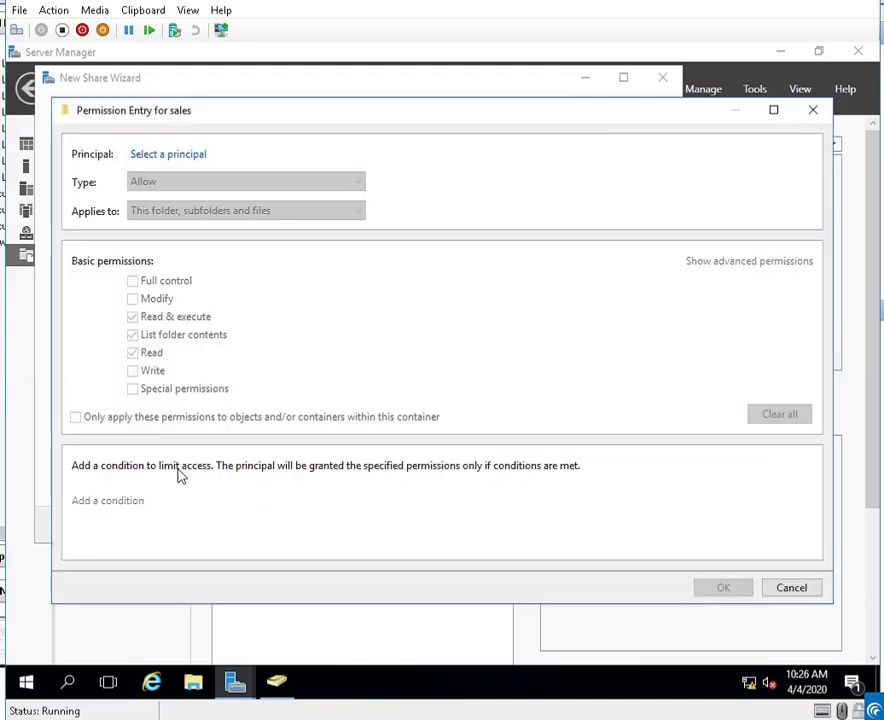
click(168, 155)
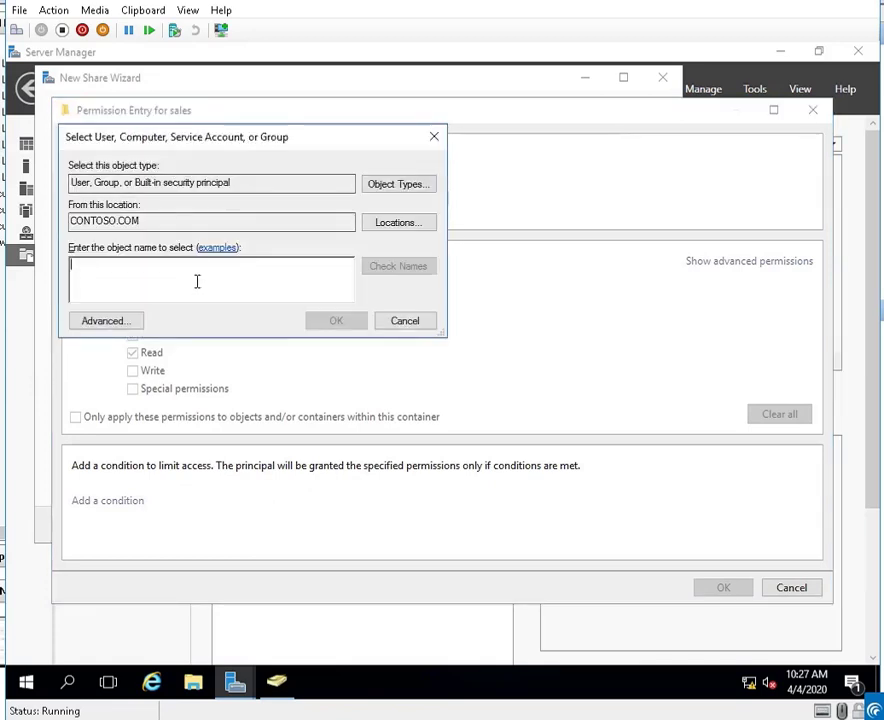
text(sa)
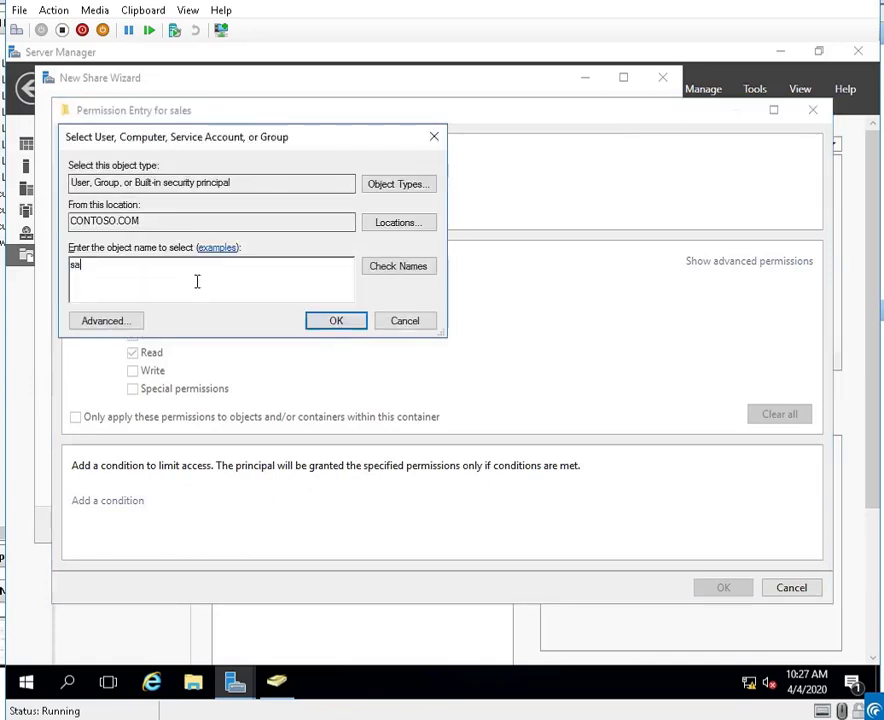
key(BackSpace)
key(BackSpace)
text(domai)
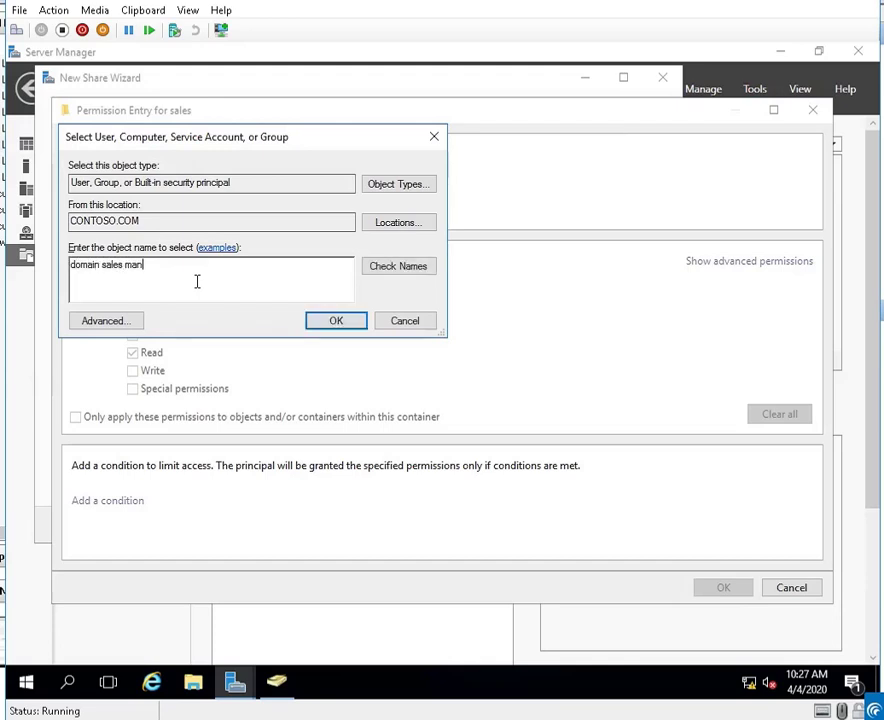
text(n sales man)
key(Return)
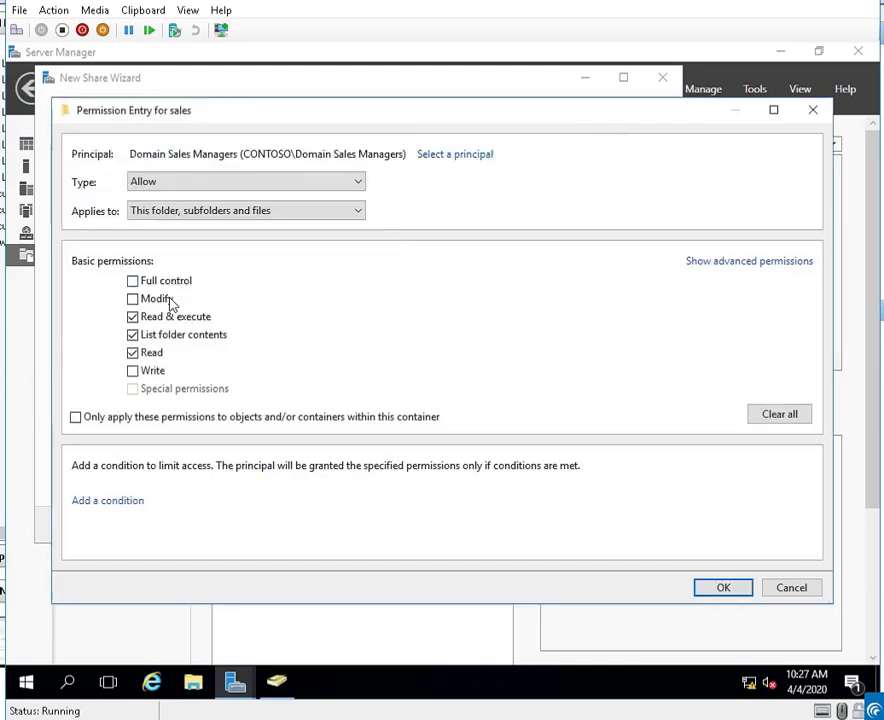
click(170, 300)
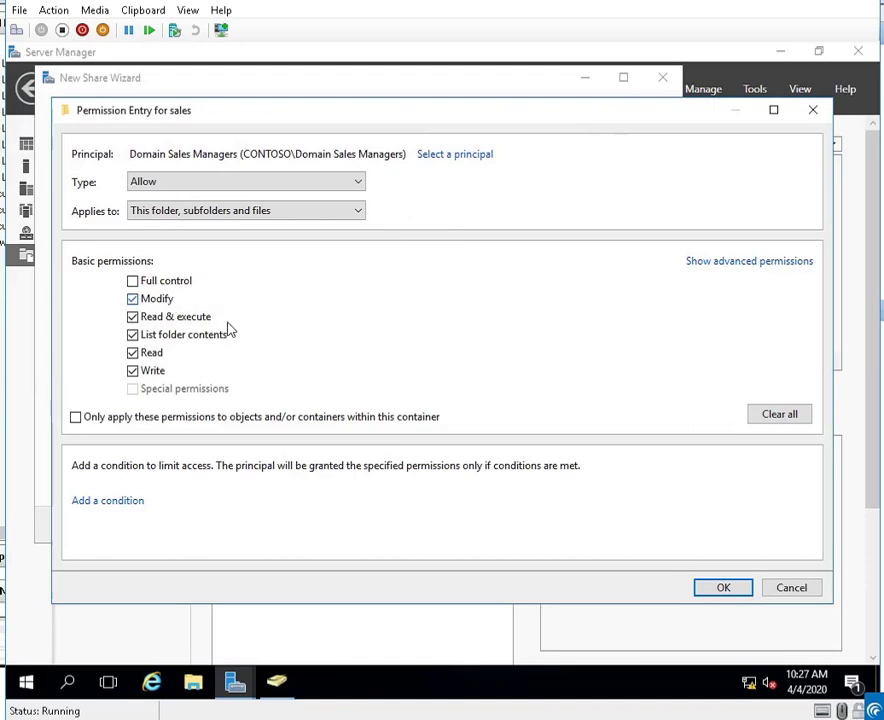
click(722, 587)
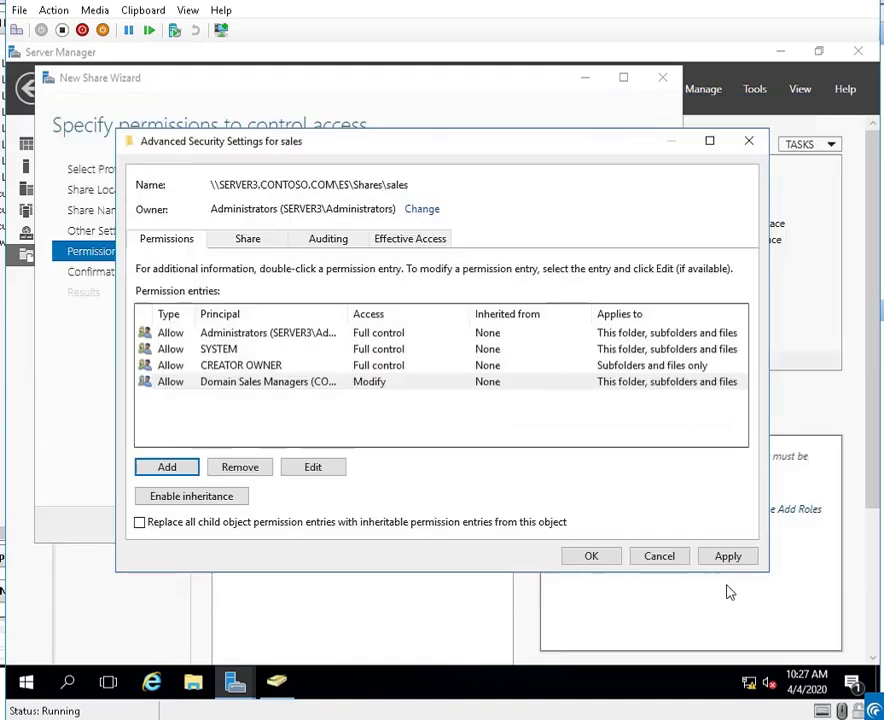
Step: Add a sales folder permission entry giving Domain Sales Members the default Read & execute
click(167, 467)
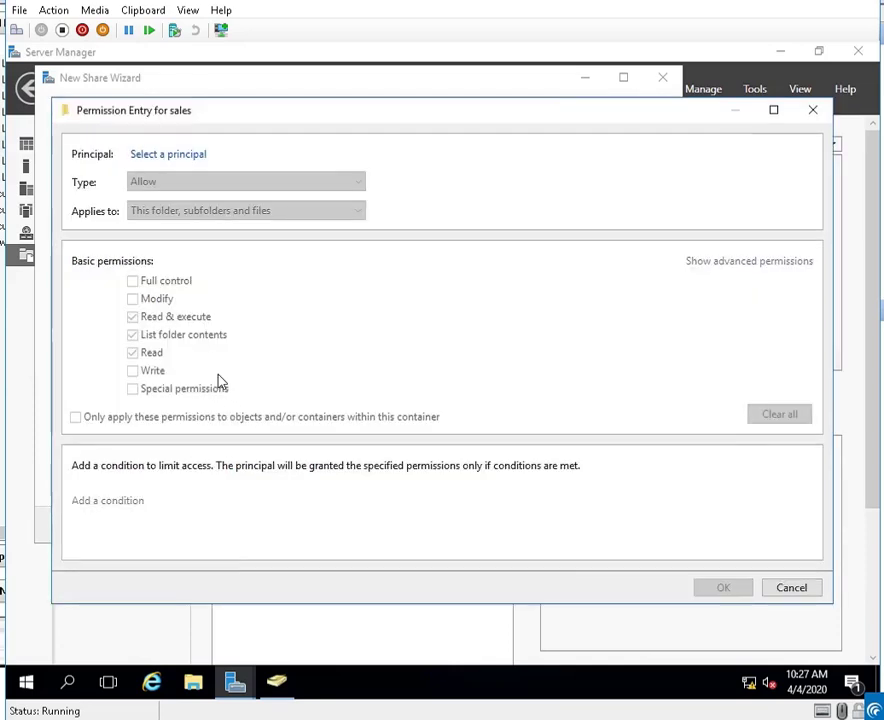
click(170, 156)
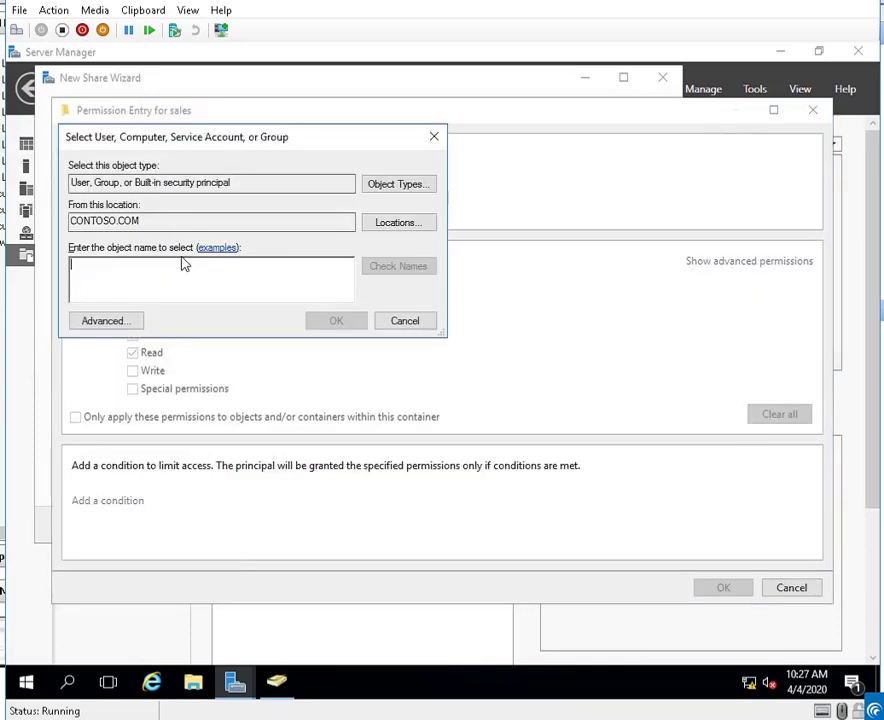
text(d)
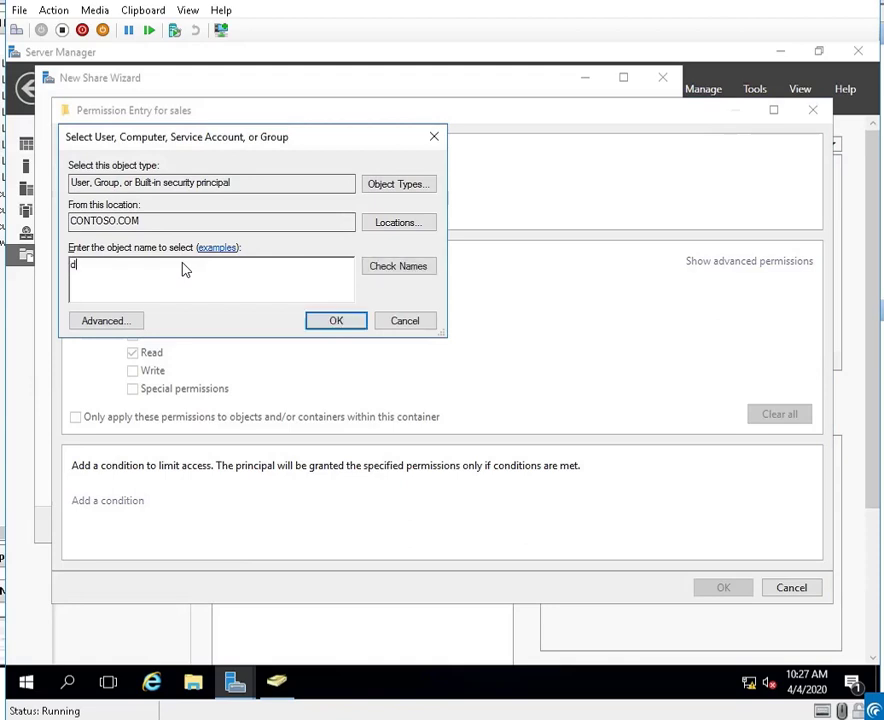
text(omain sales mm)
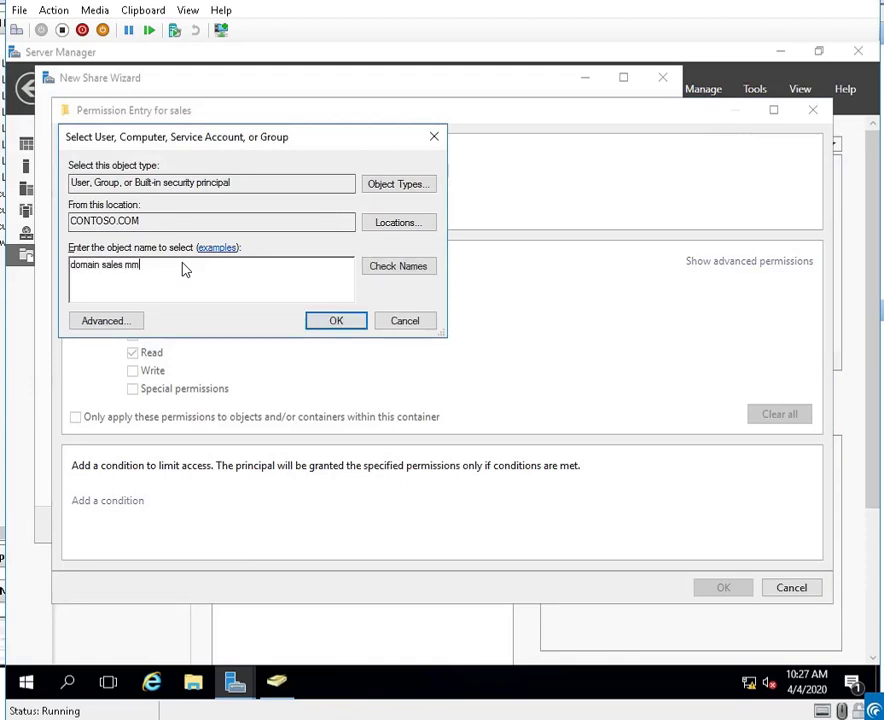
key(BackSpace)
text(em)
click(345, 331)
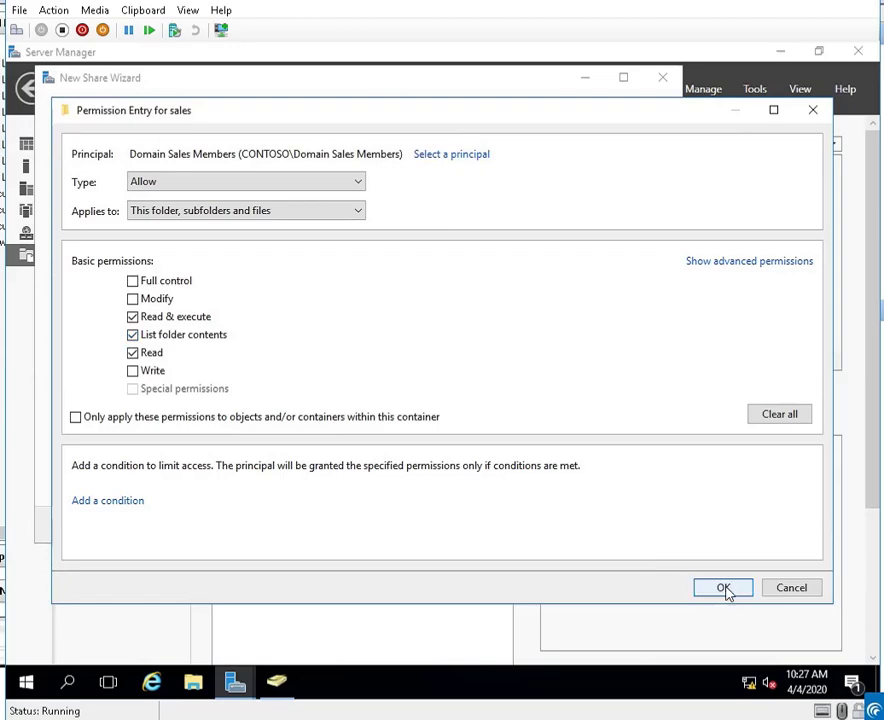
click(723, 588)
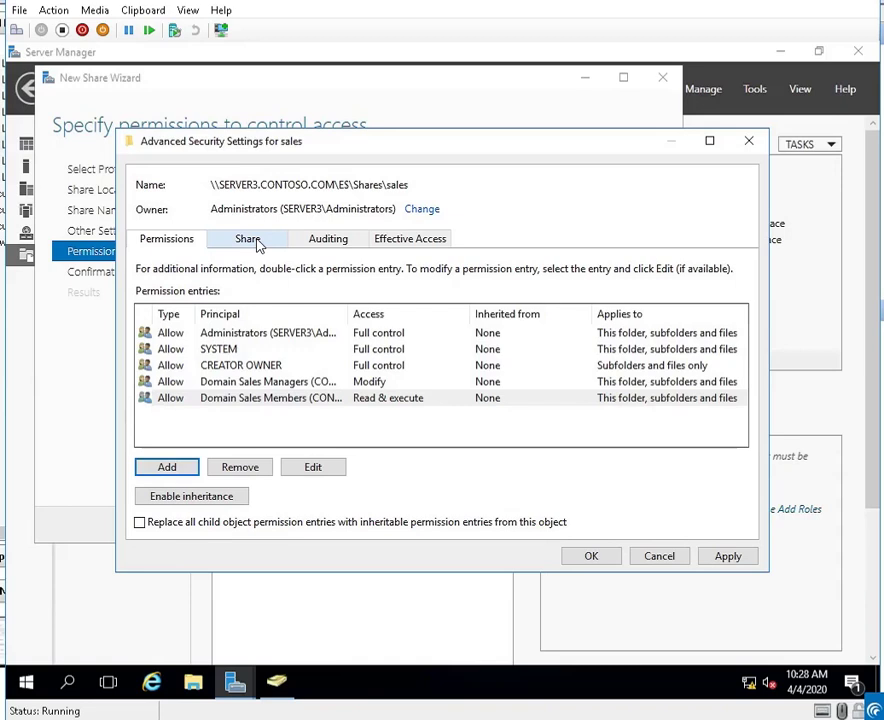
Step: Review the Share permissions, then accept and close Advanced Security Settings
click(258, 244)
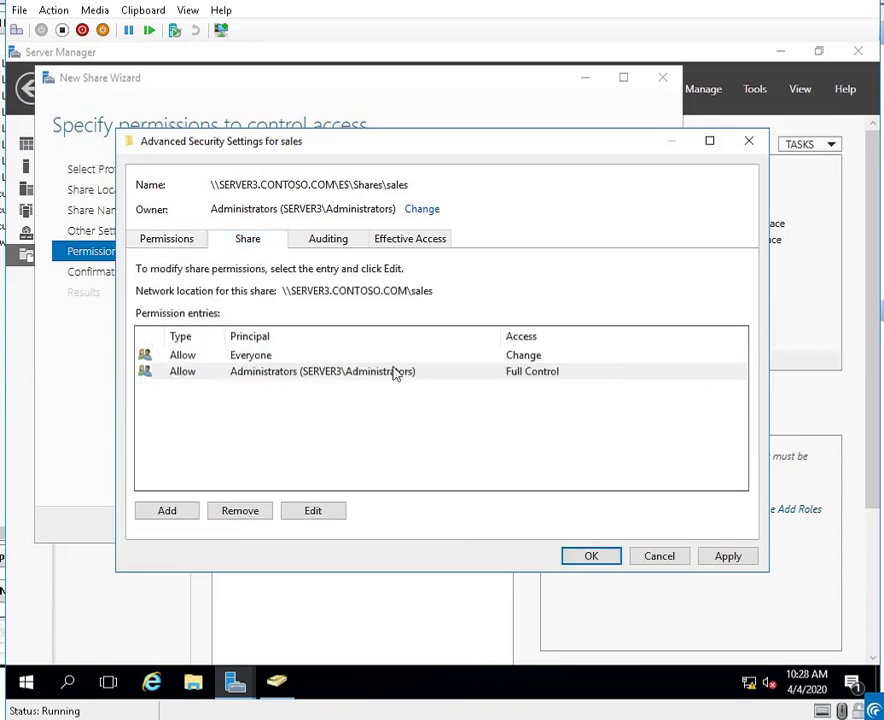
click(183, 239)
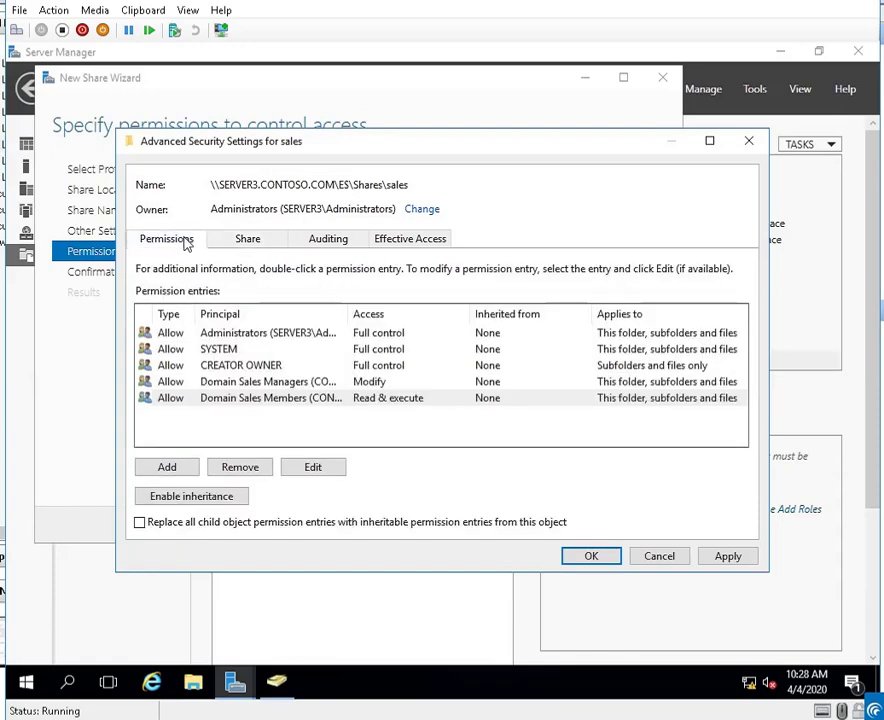
click(595, 558)
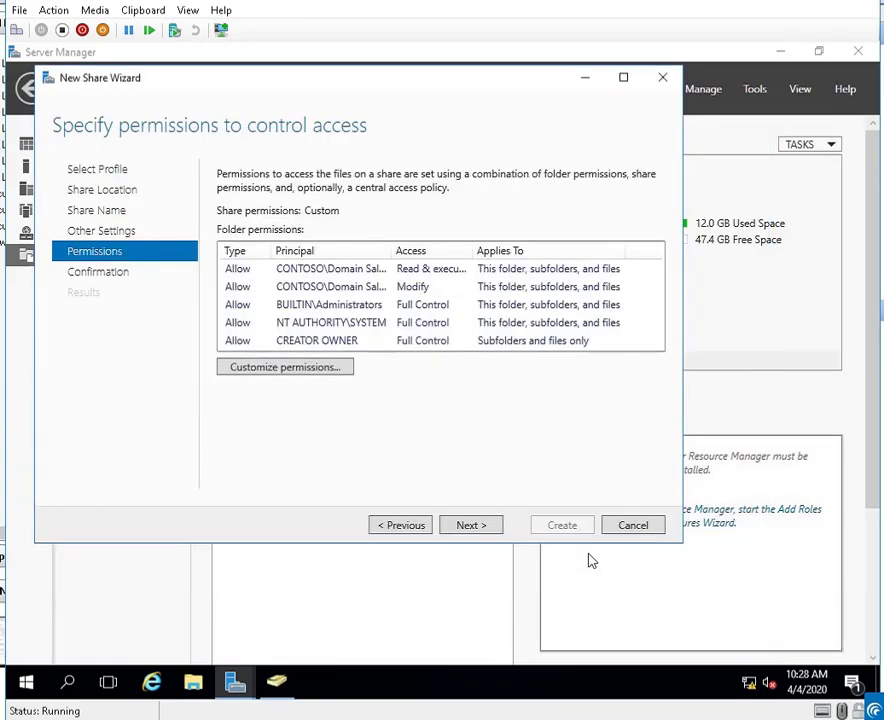
Step: Confirm the selections, create the sales share, and close the results page
click(474, 527)
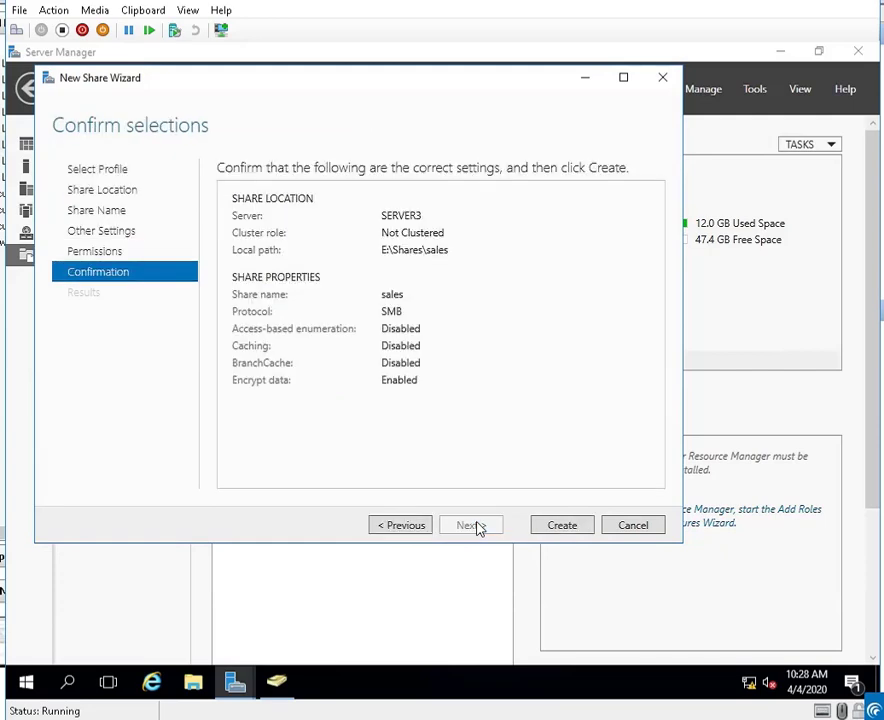
click(562, 525)
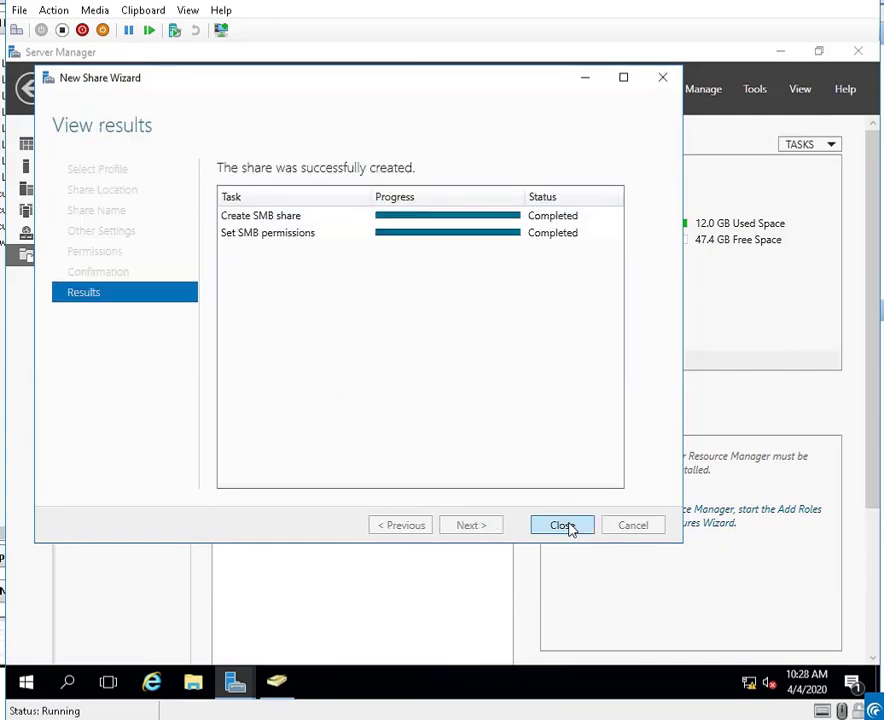
click(567, 527)
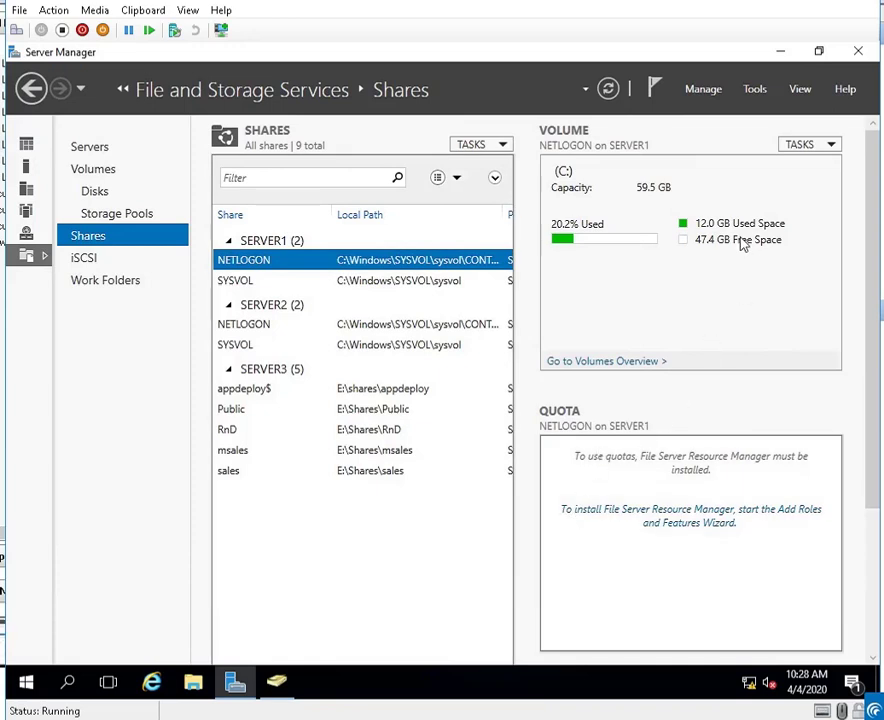
Step: Launch Group Policy Management from the Tools menu and bring its window forward
click(755, 90)
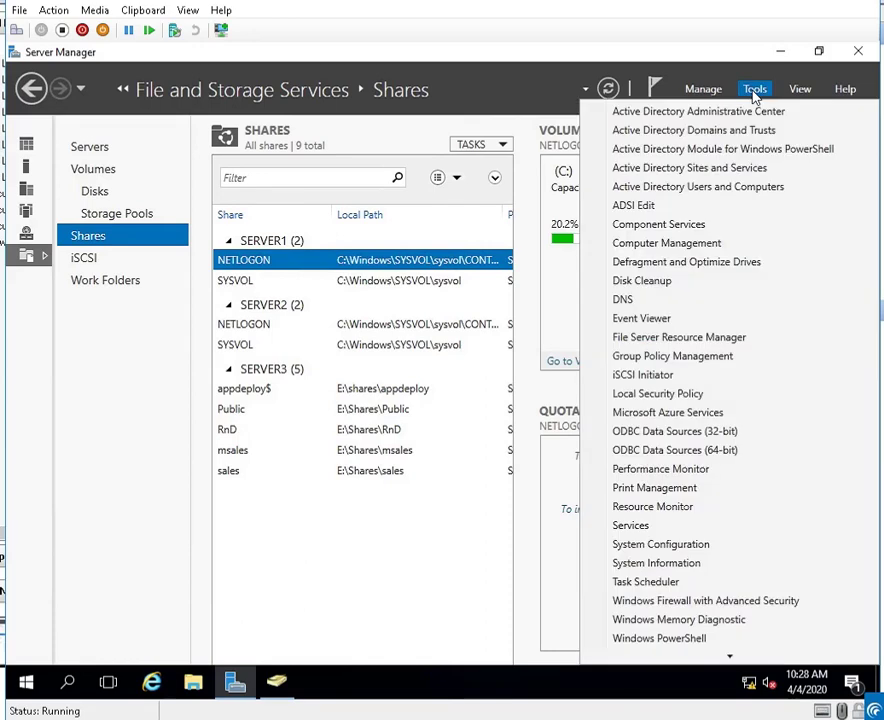
click(703, 362)
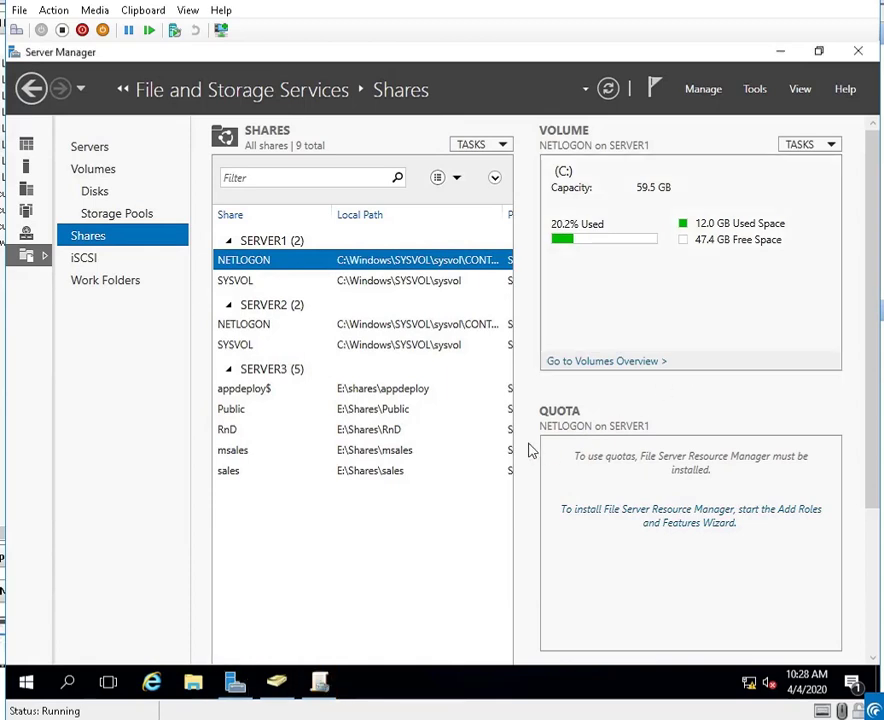
click(320, 684)
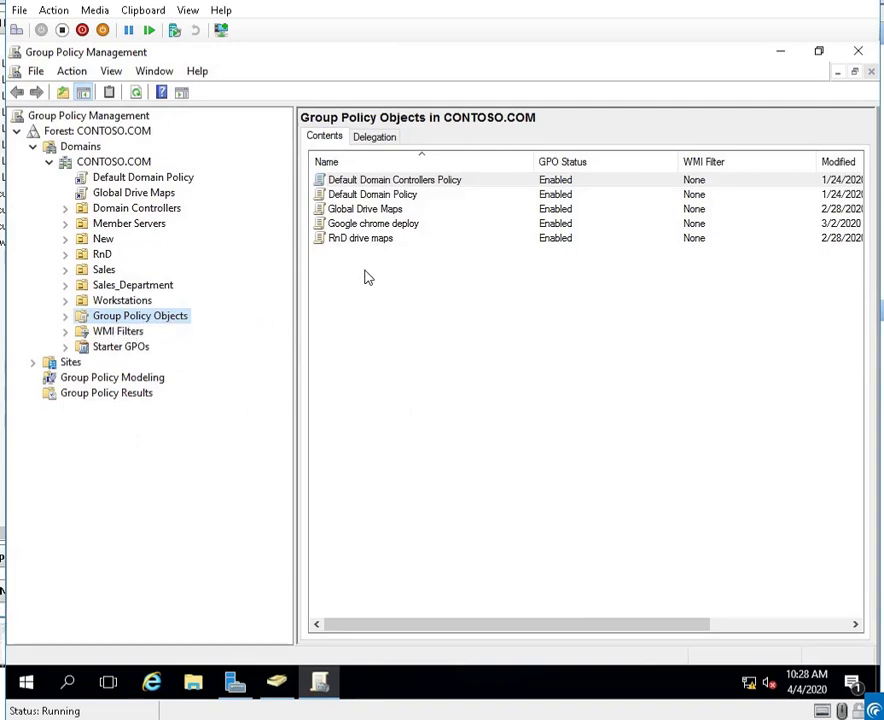
Step: Create the GPO 'Map Drive for Sales Personne' linked to Sales_Department and open it for editing
click(132, 285)
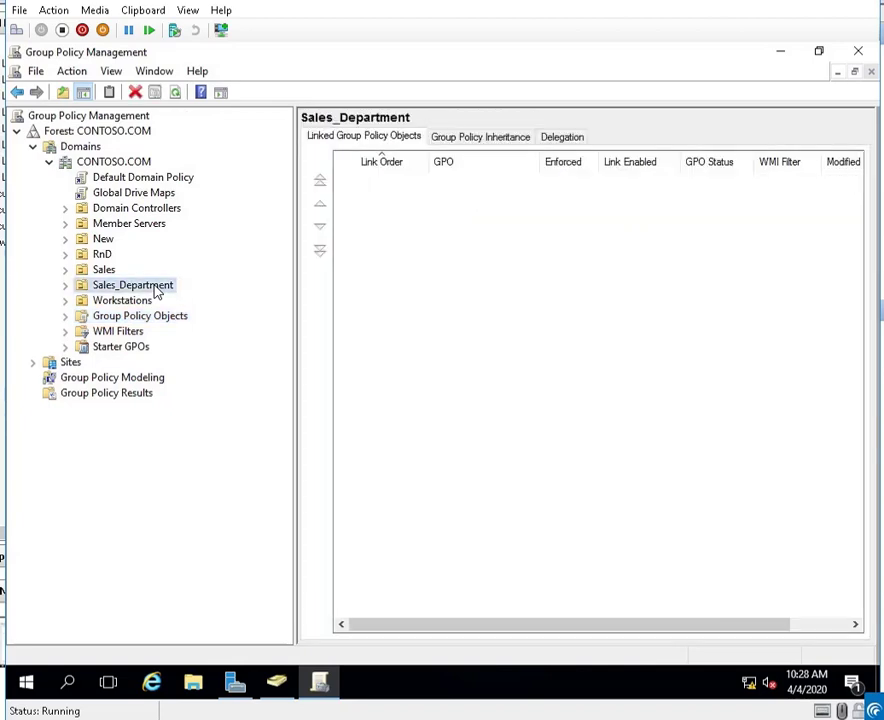
right_click(156, 289)
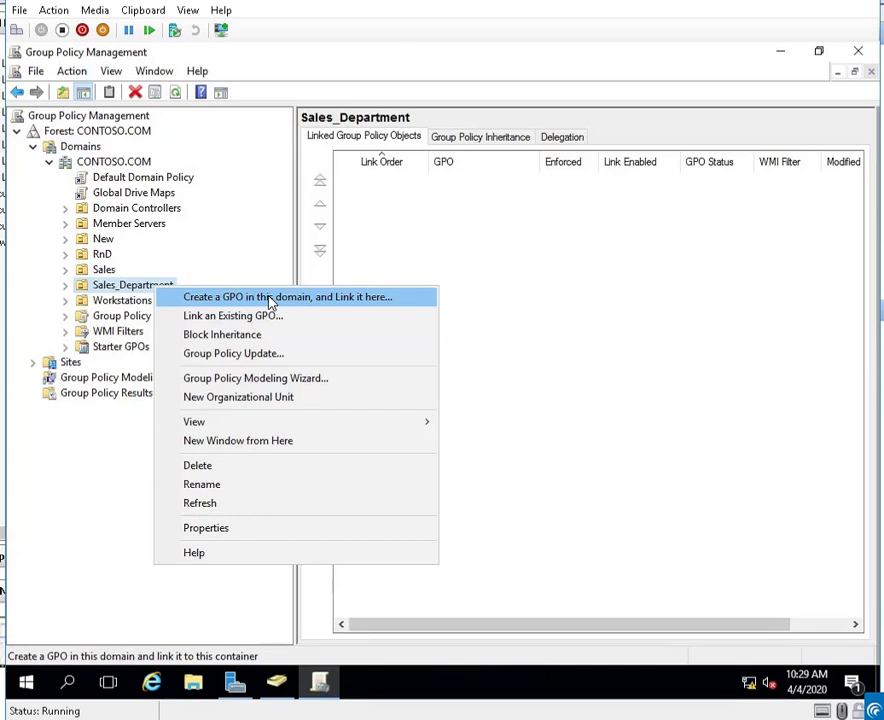
click(270, 298)
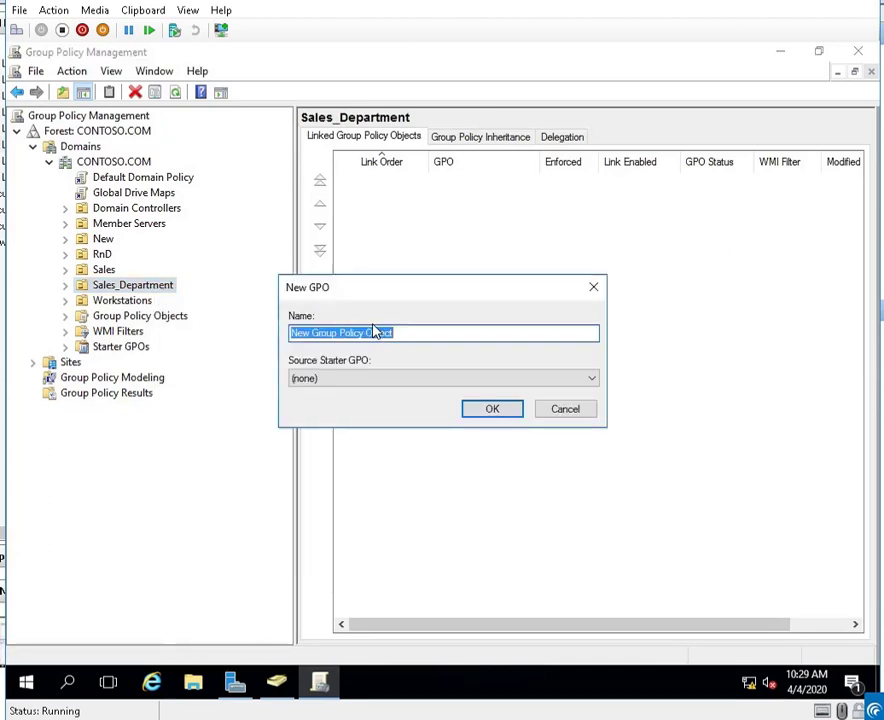
text(Map)
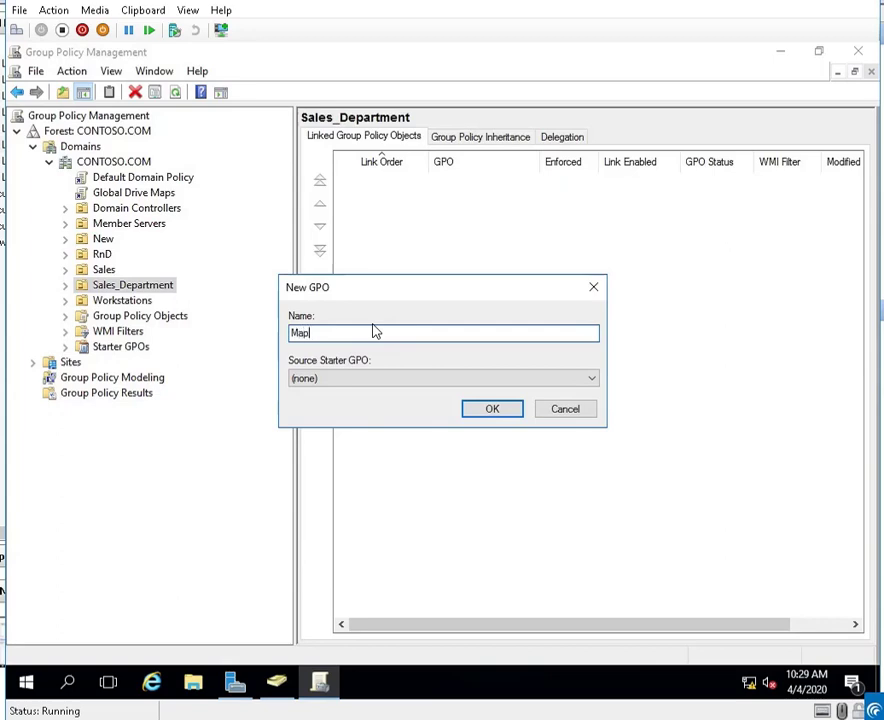
text( Drive for Sales)
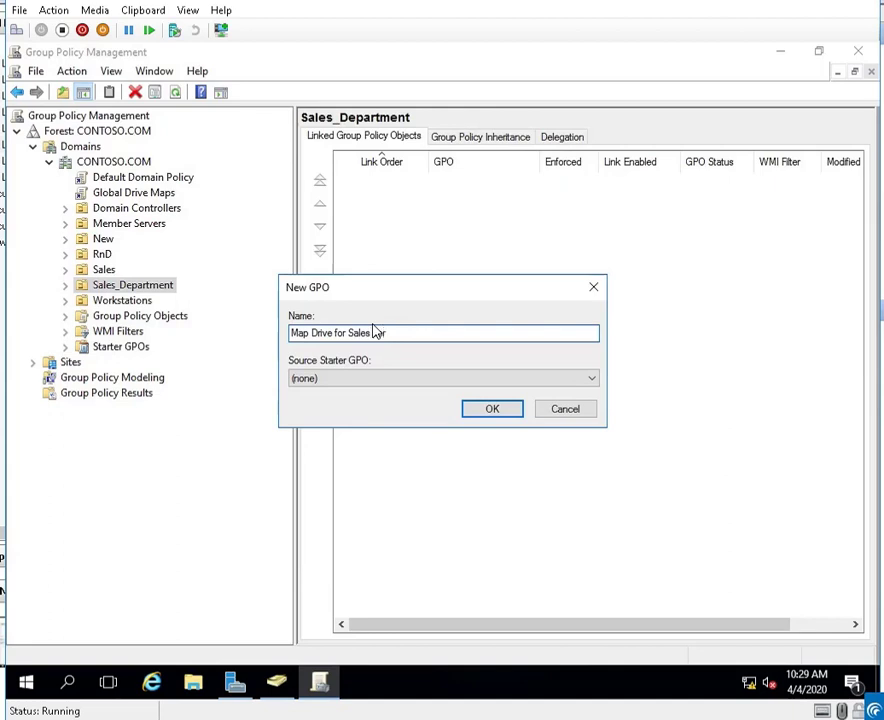
text( Person)
key(BackSpace)
text(nel)
click(488, 410)
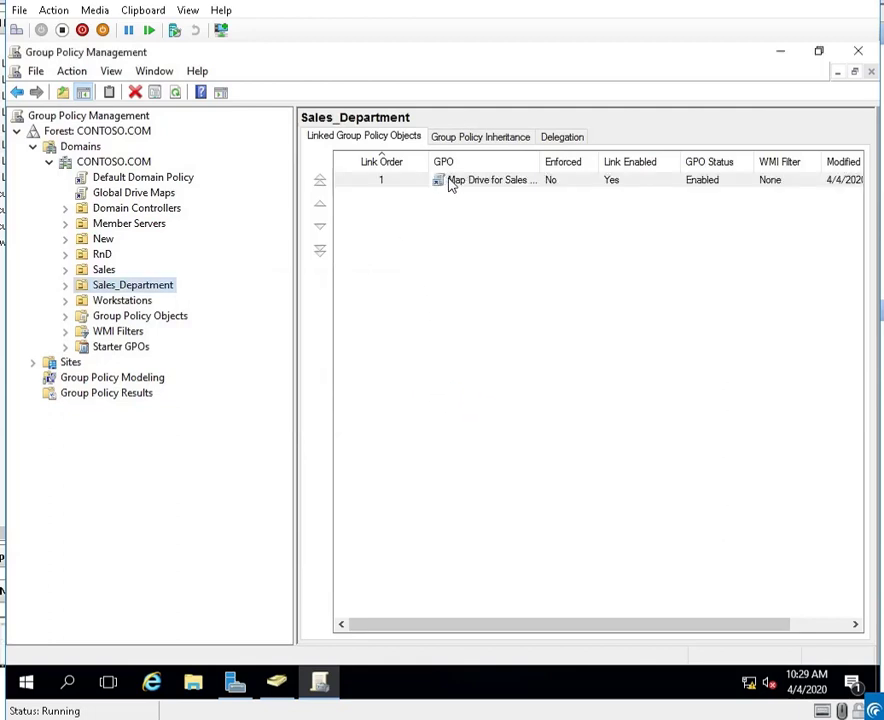
right_click(450, 184)
click(486, 190)
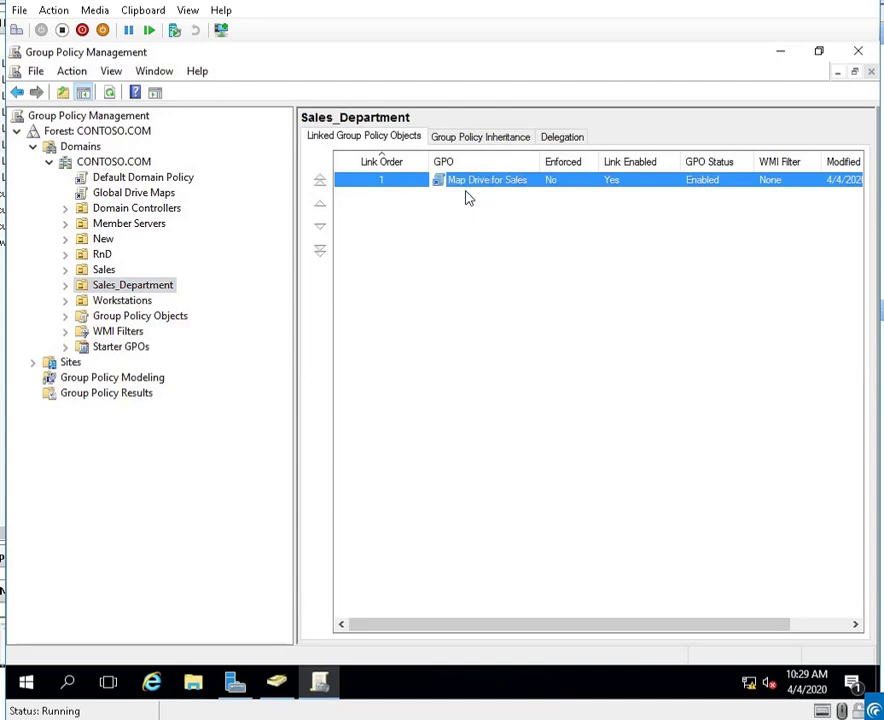
Step: In the policy editor, navigate to User Configuration > Preferences > Windows Settings > Drive Maps
click(321, 684)
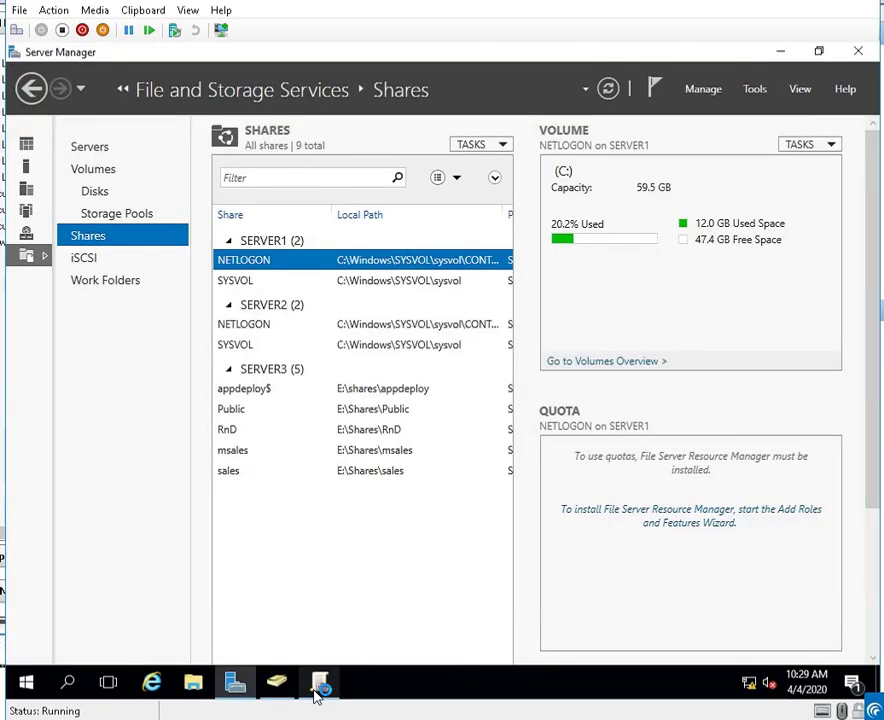
click(321, 686)
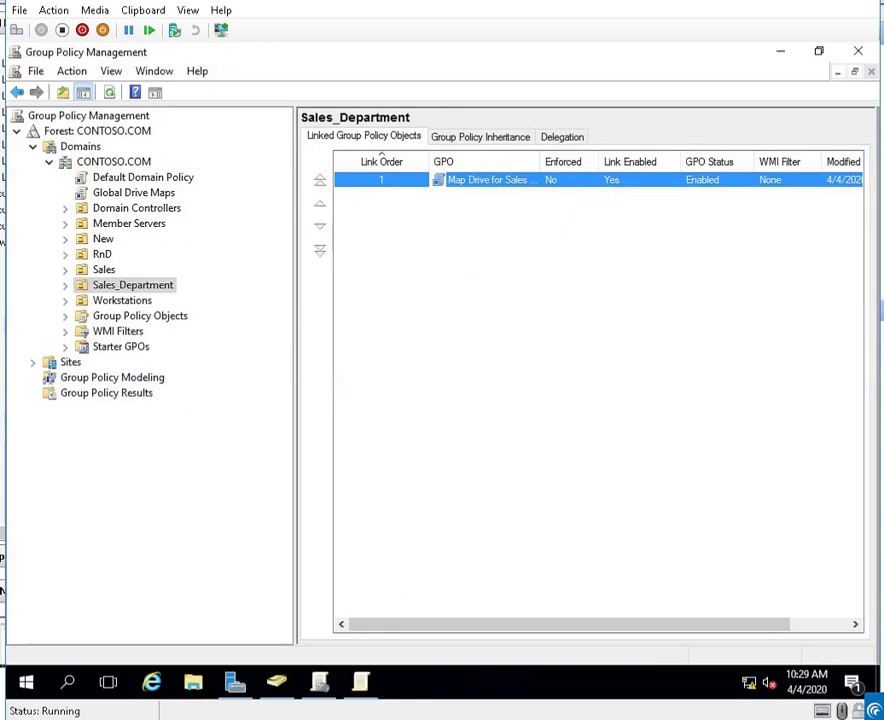
click(361, 684)
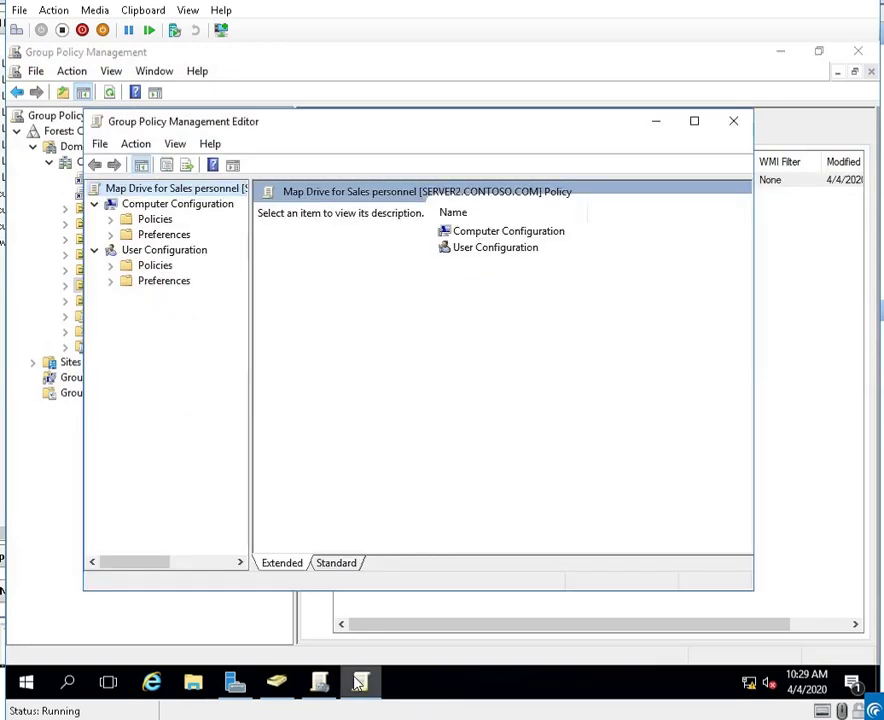
click(112, 283)
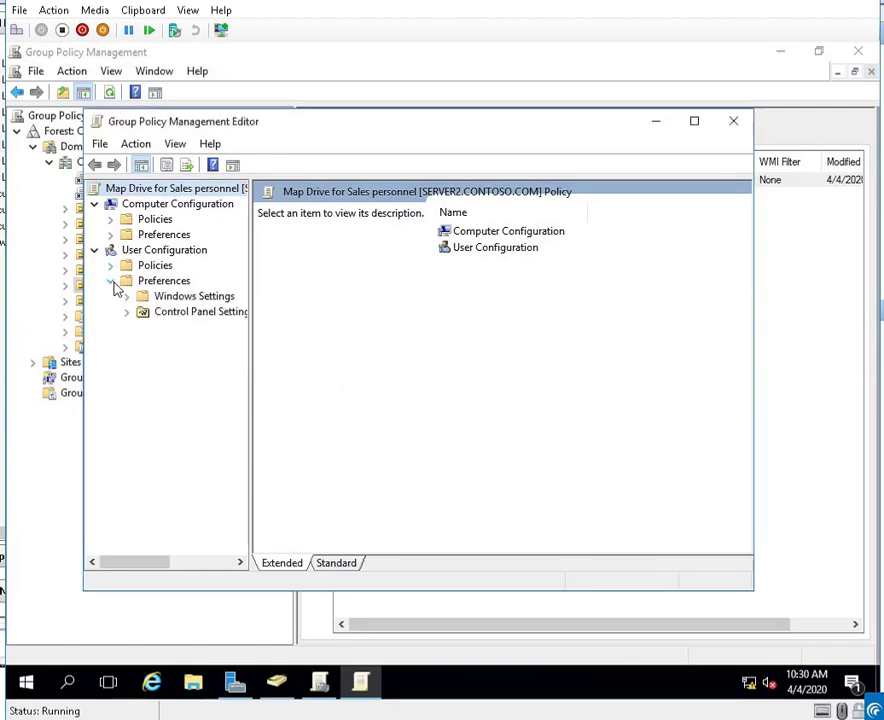
click(127, 297)
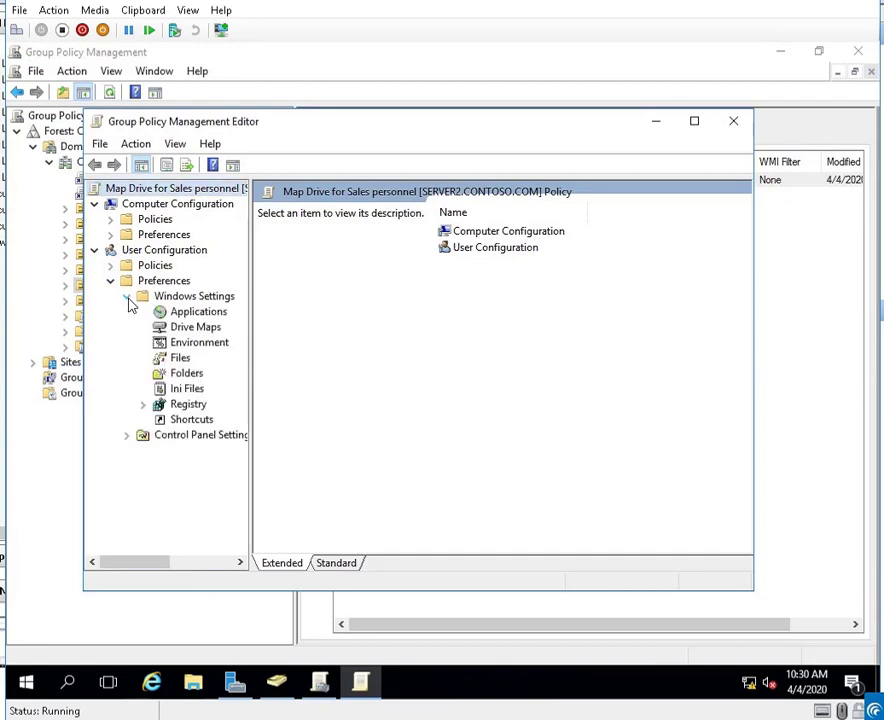
click(194, 328)
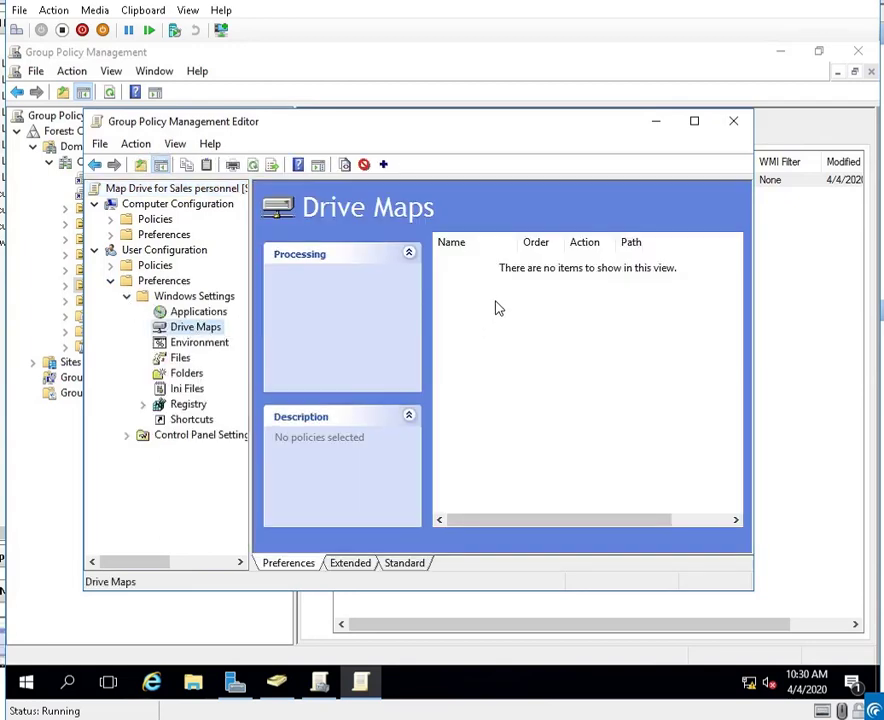
Step: Start a new mapped drive with location \\SERVER3\sales, then bring up File Explorer
right_click(497, 302)
mouse_move(562, 316)
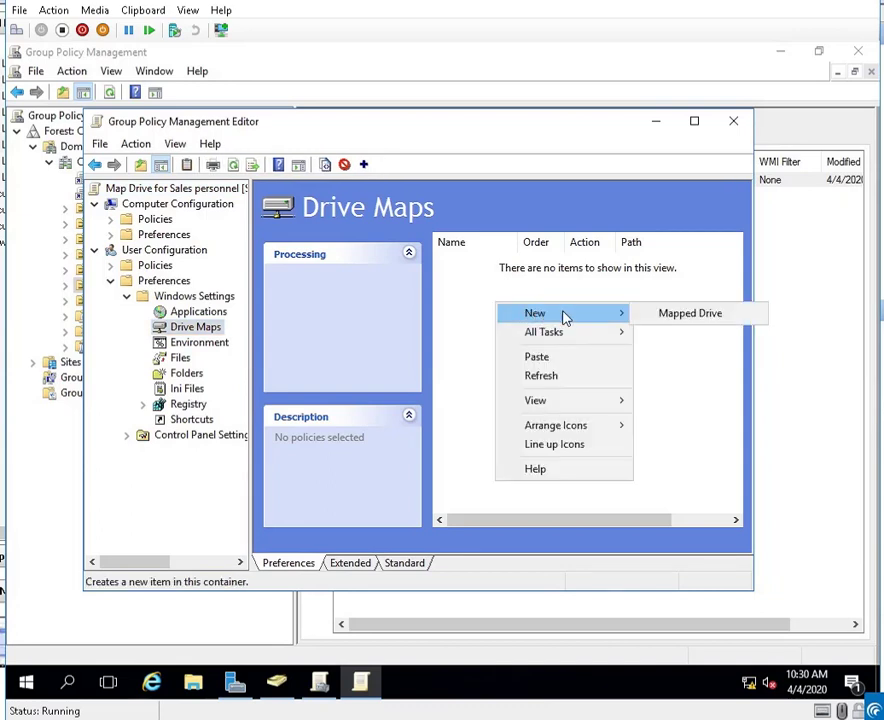
click(662, 315)
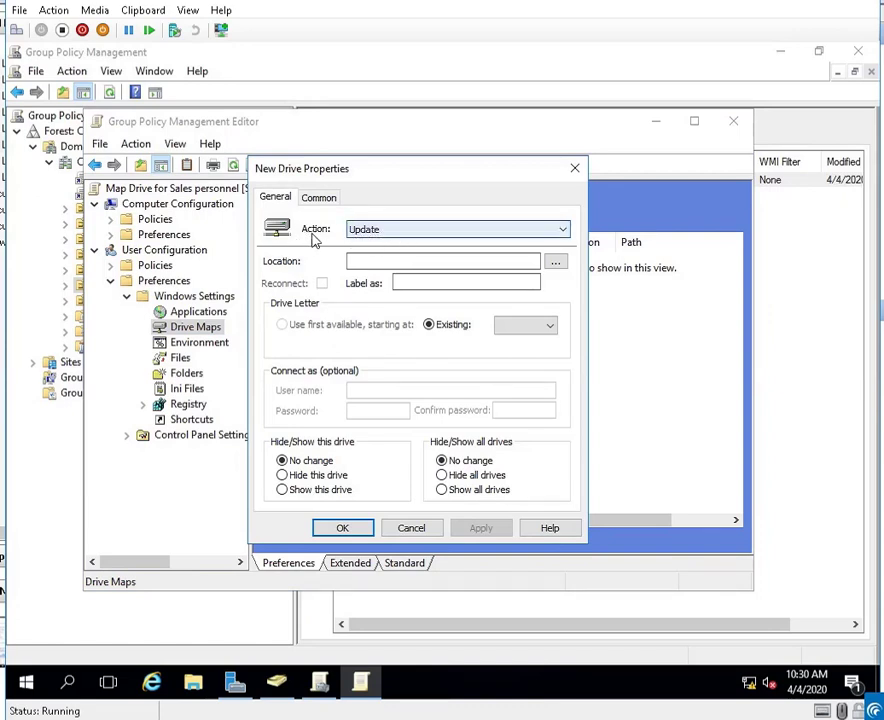
click(362, 260)
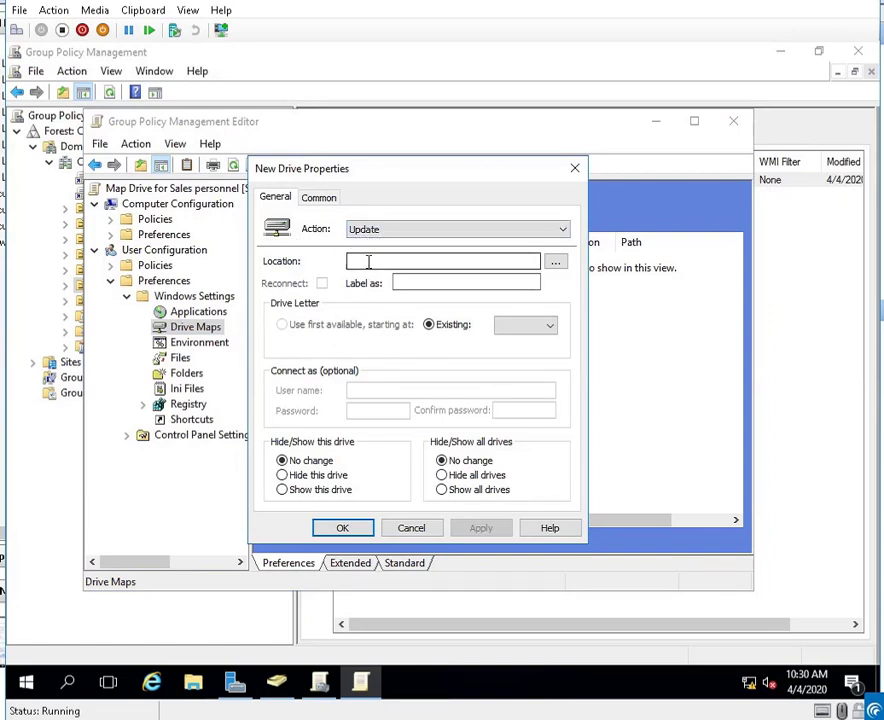
right_click(397, 264)
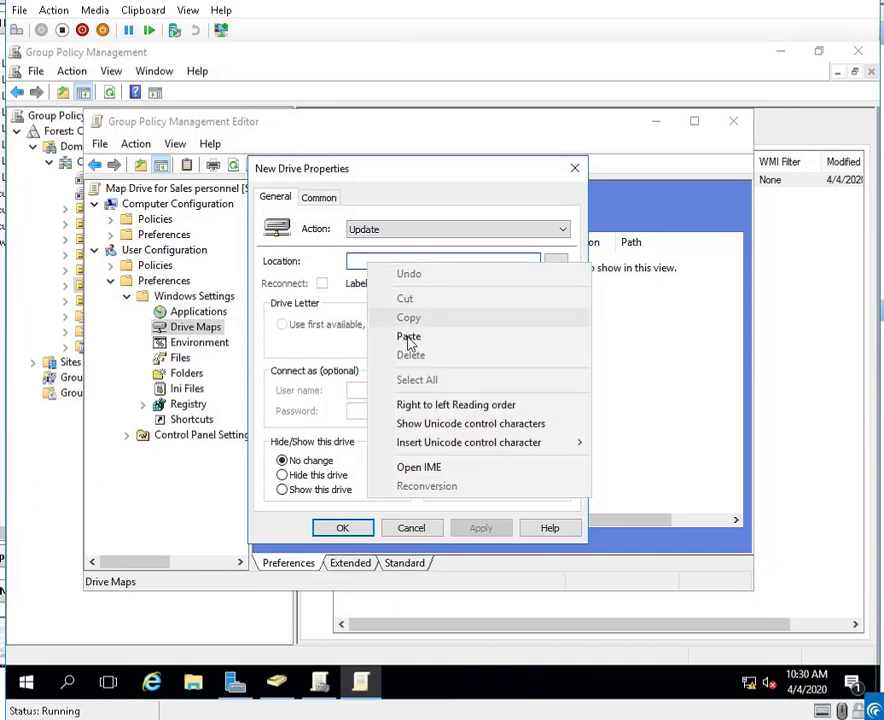
click(415, 341)
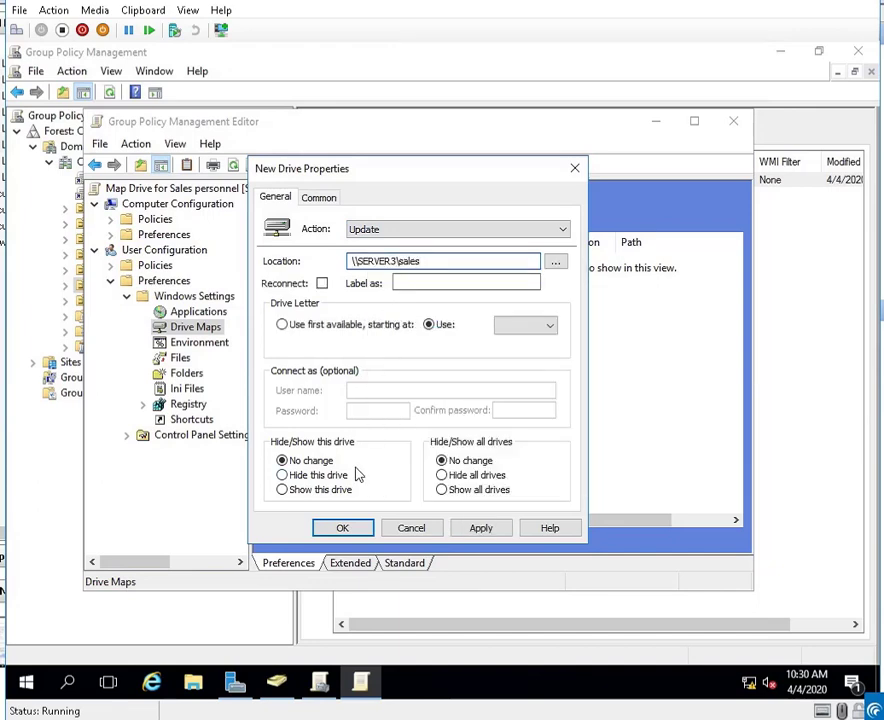
click(195, 683)
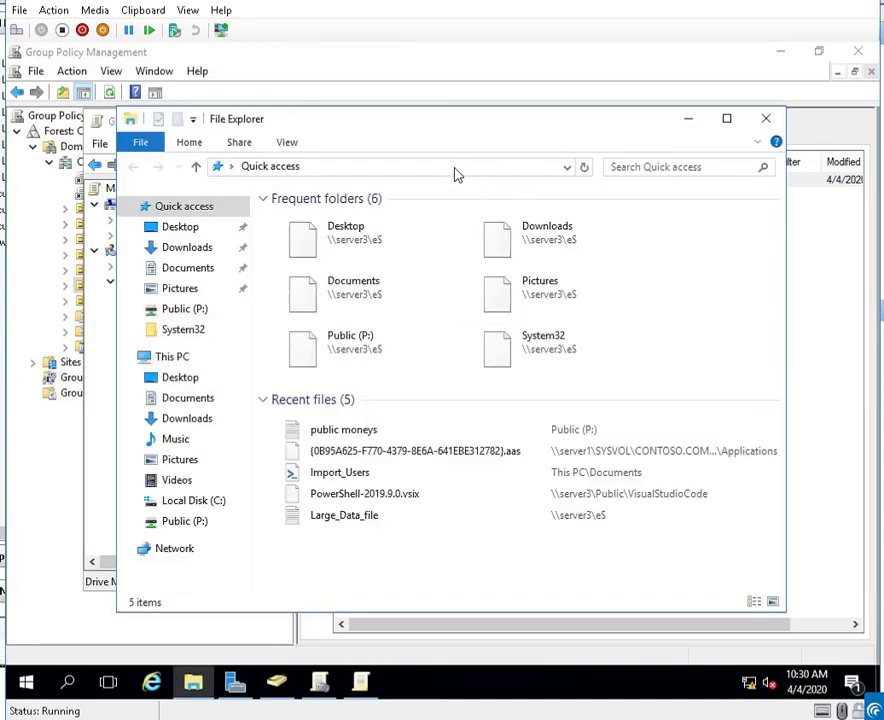
Step: Browse to \\SERVER3\sales in File Explorer, confirm it is empty, and close Explorer
click(454, 174)
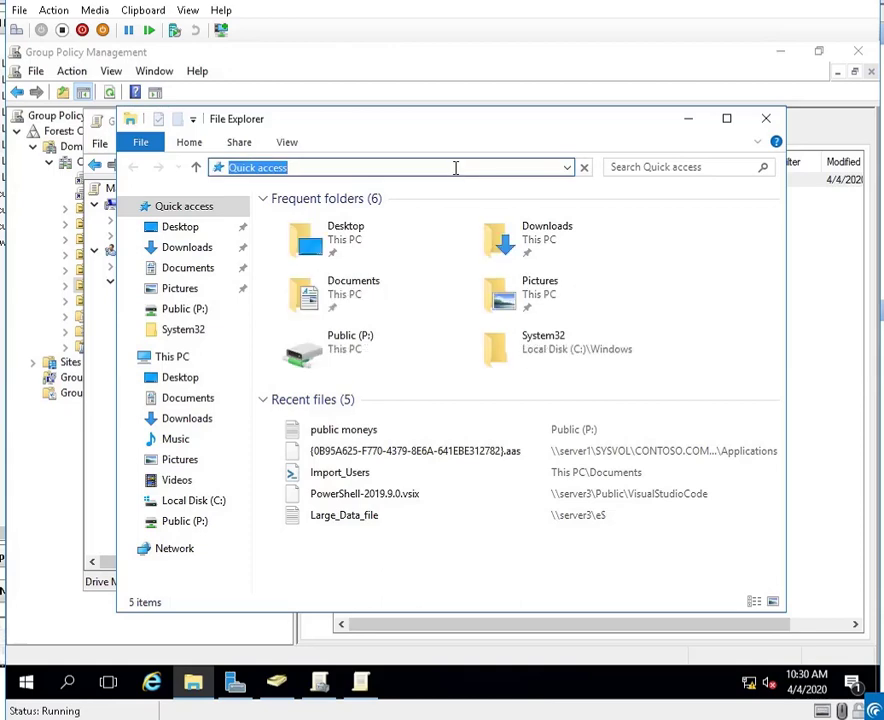
right_click(457, 168)
click(495, 243)
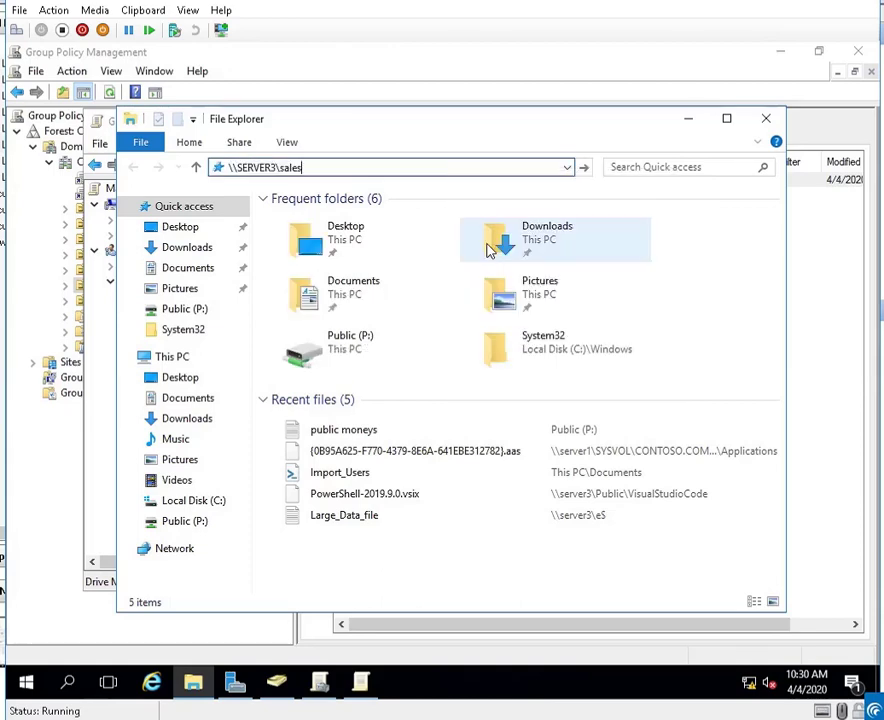
key(Return)
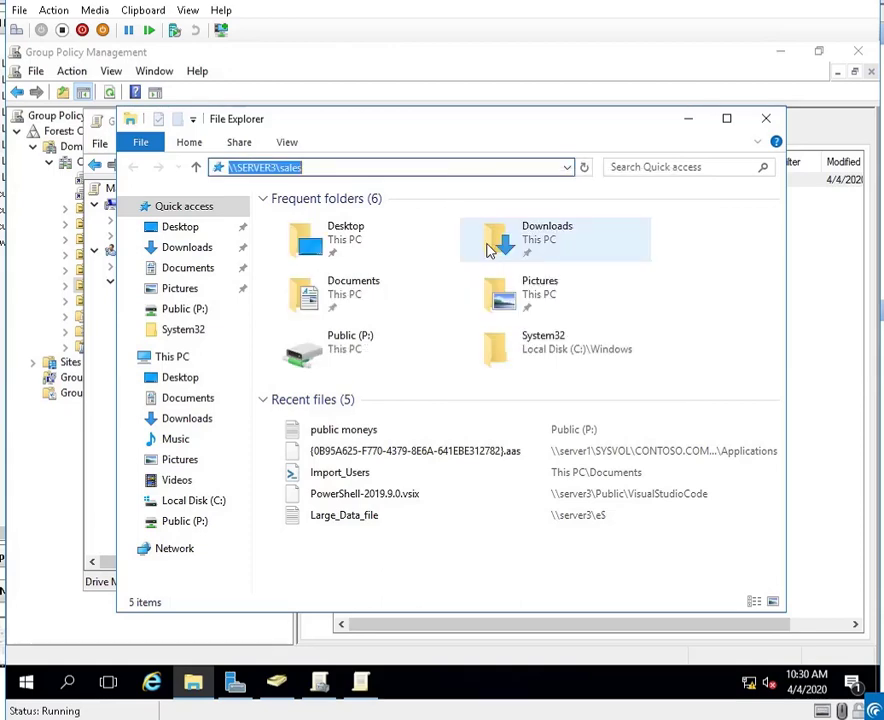
click(420, 172)
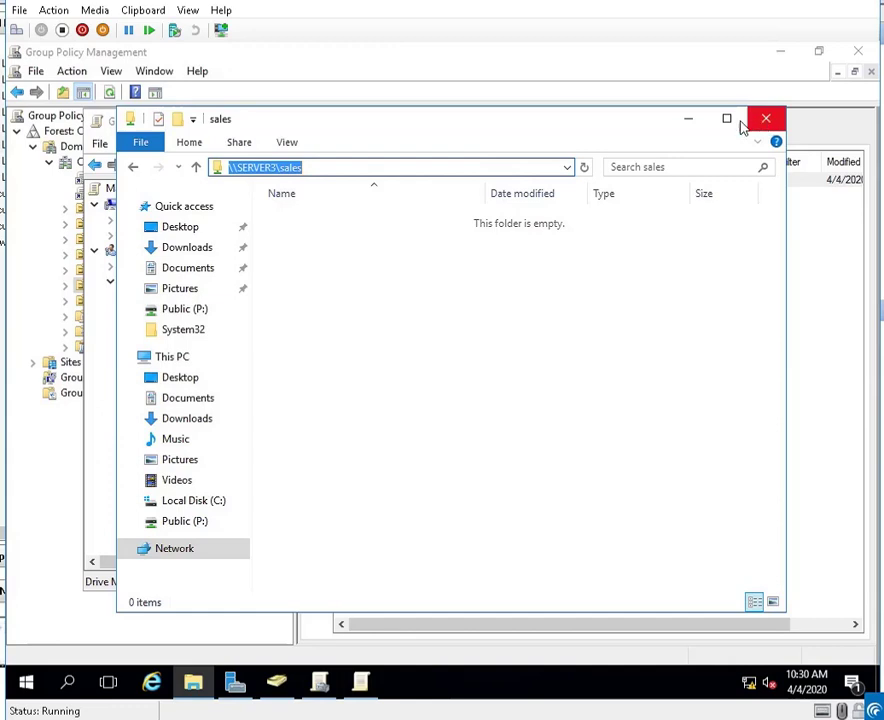
click(765, 122)
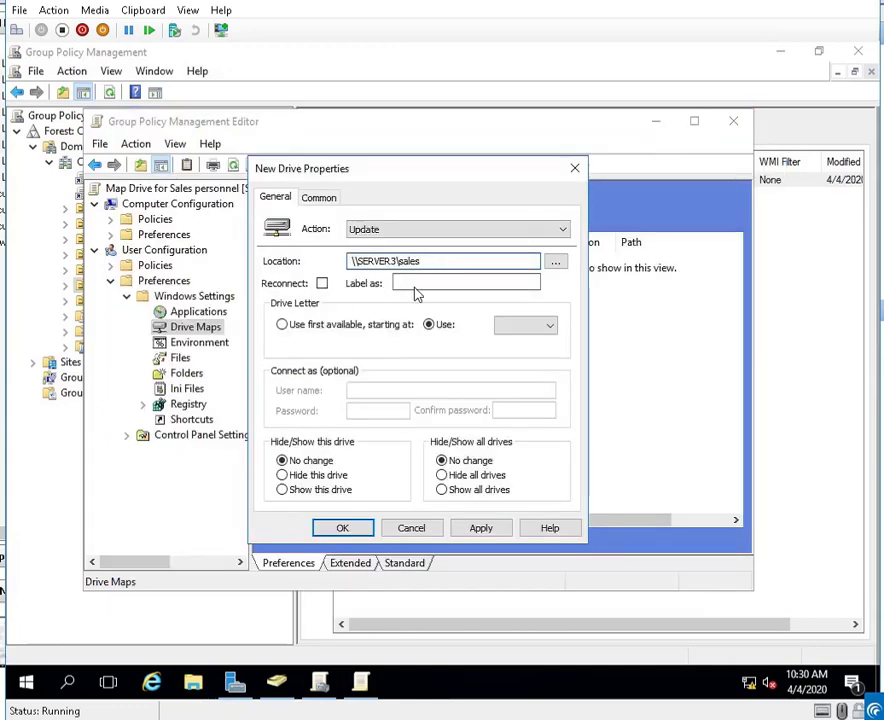
Step: Label the \\SERVER3\sales mapping 'Sales', assign drive letter S:, and save it
click(427, 282)
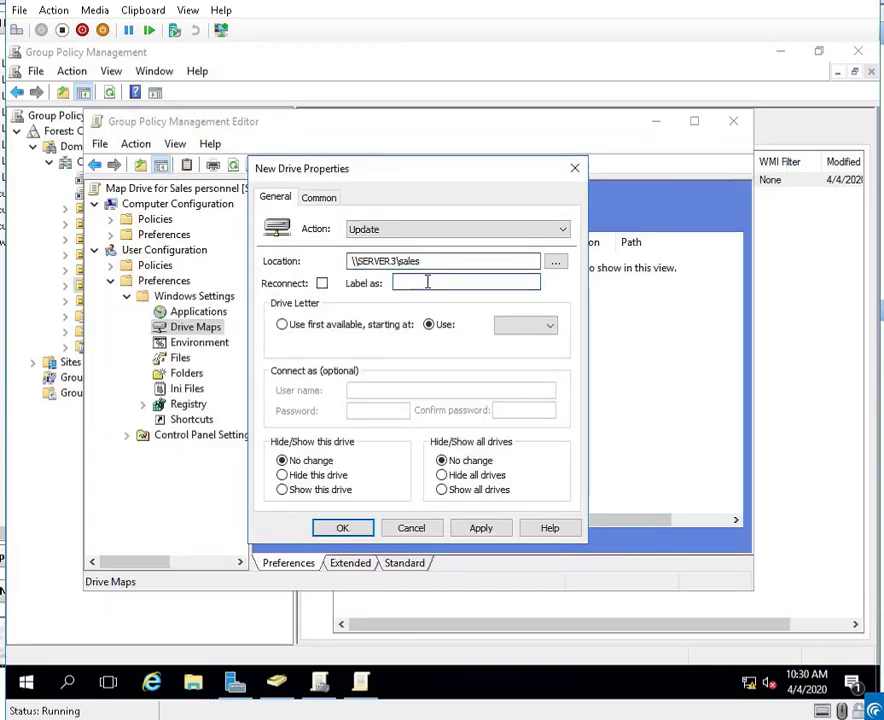
text(Sales)
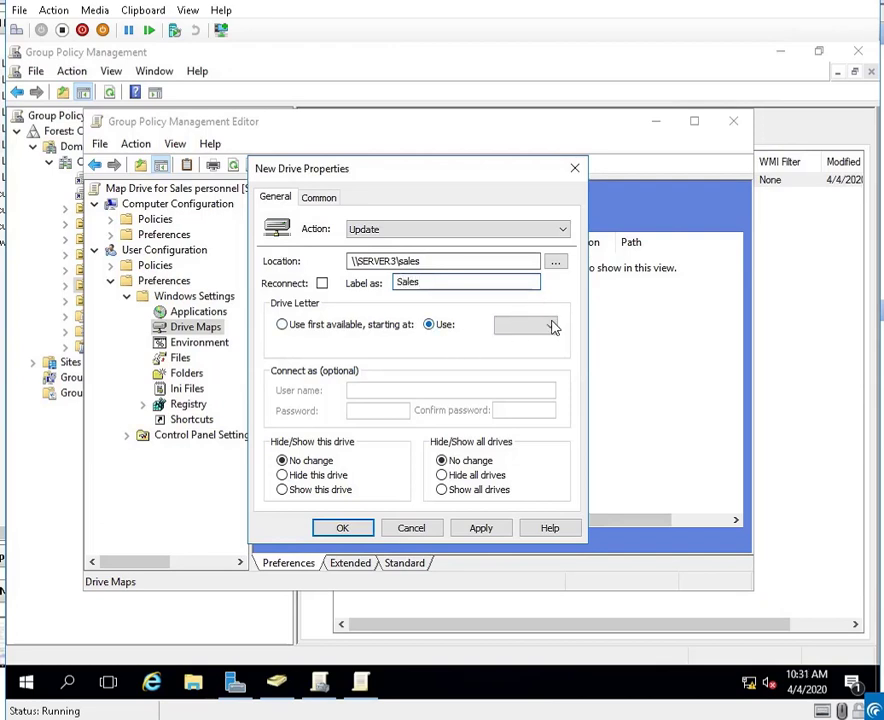
click(552, 326)
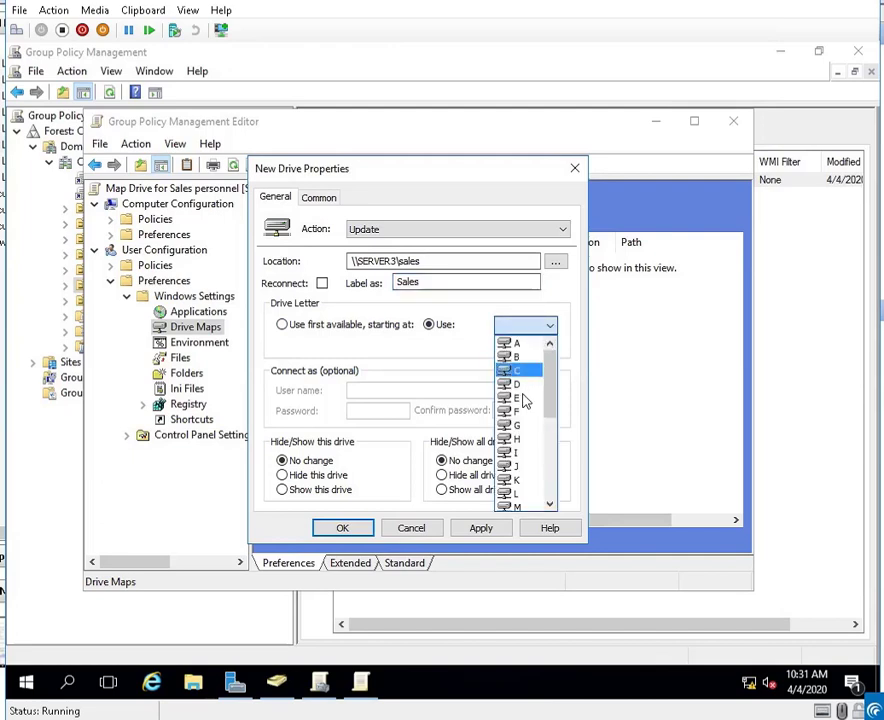
scroll(526, 402, down, 3)
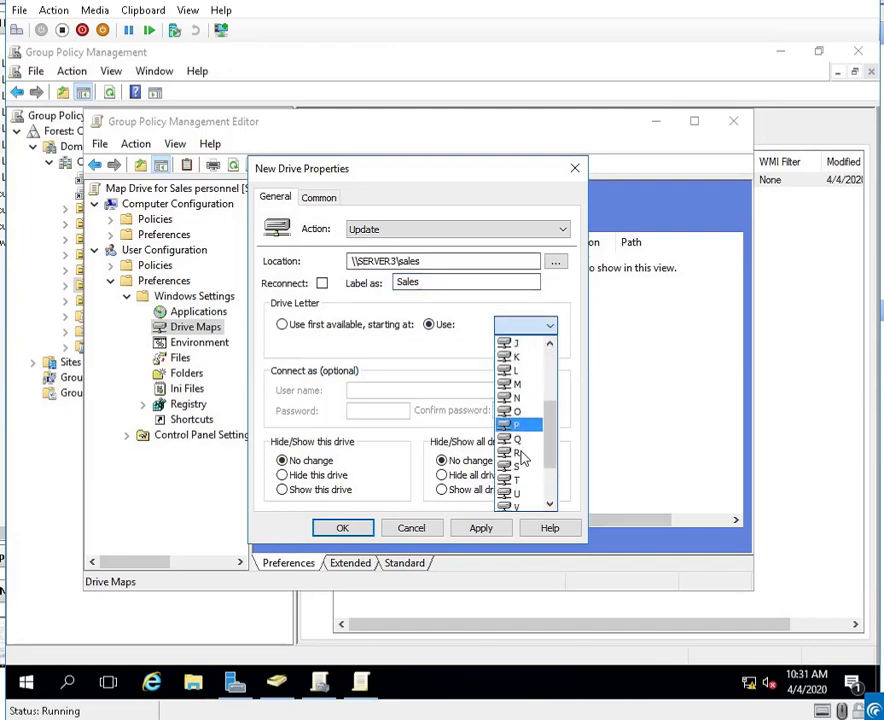
click(516, 467)
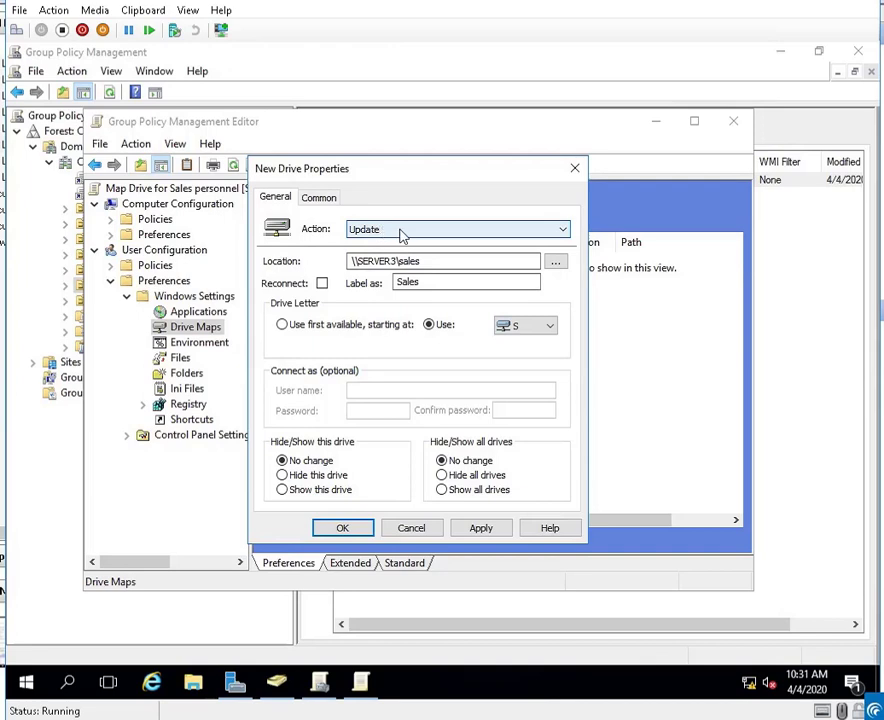
click(343, 529)
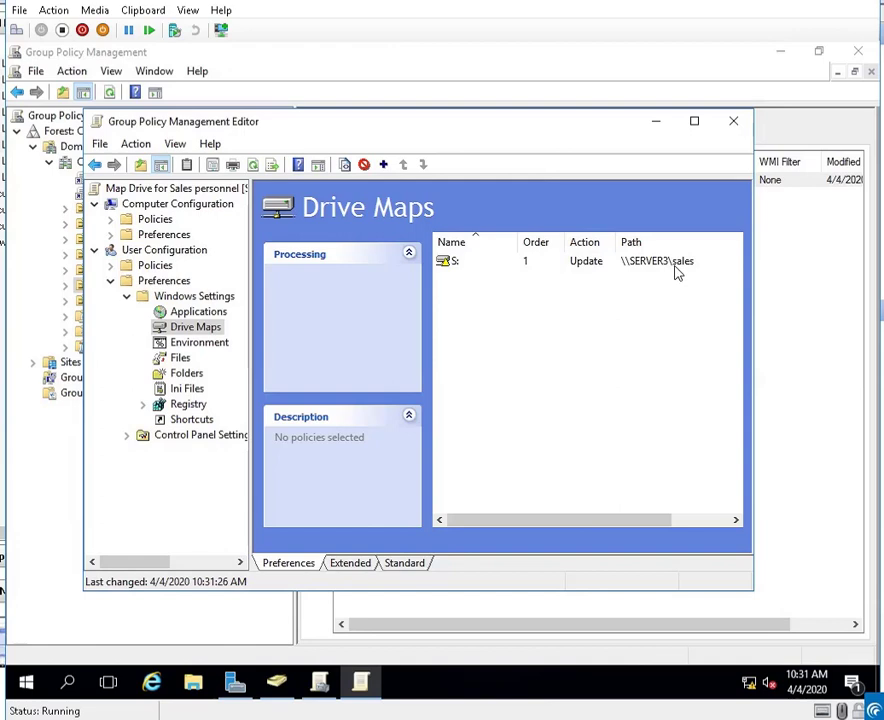
Step: Close the Group Policy Management Editor and the Group Policy Management console
click(734, 124)
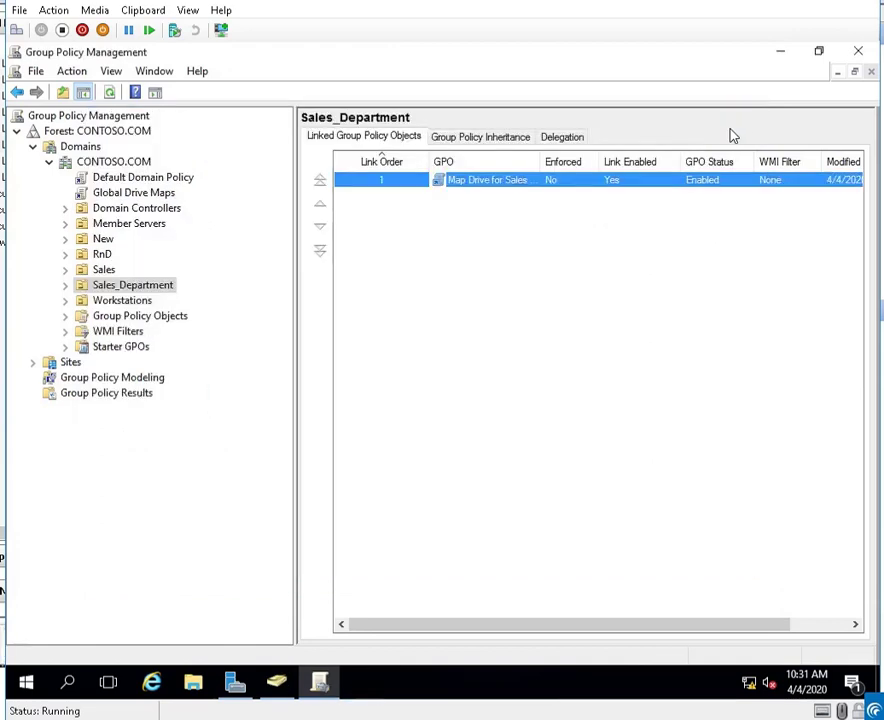
click(858, 54)
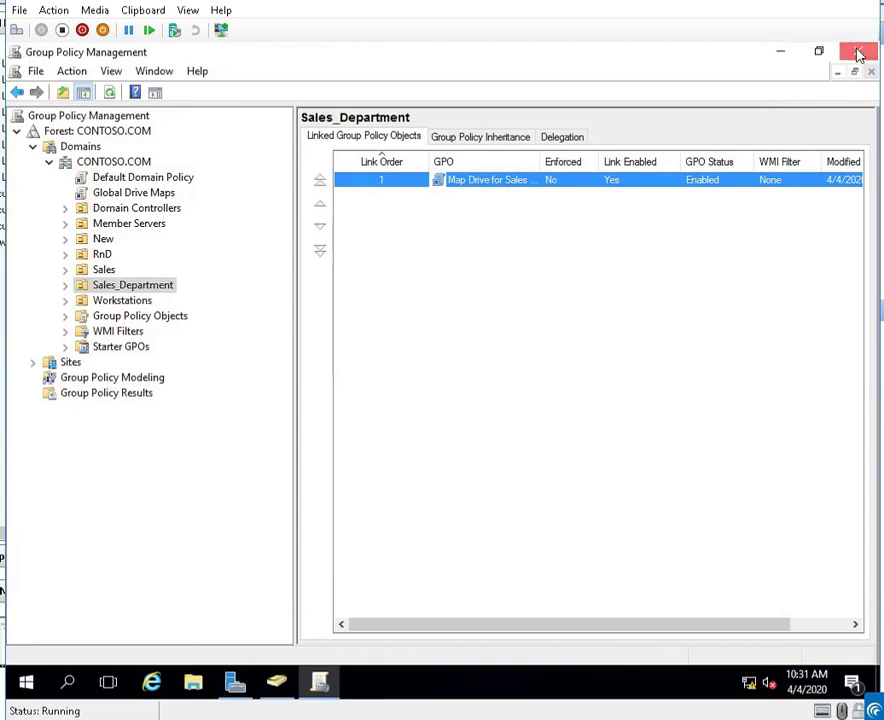